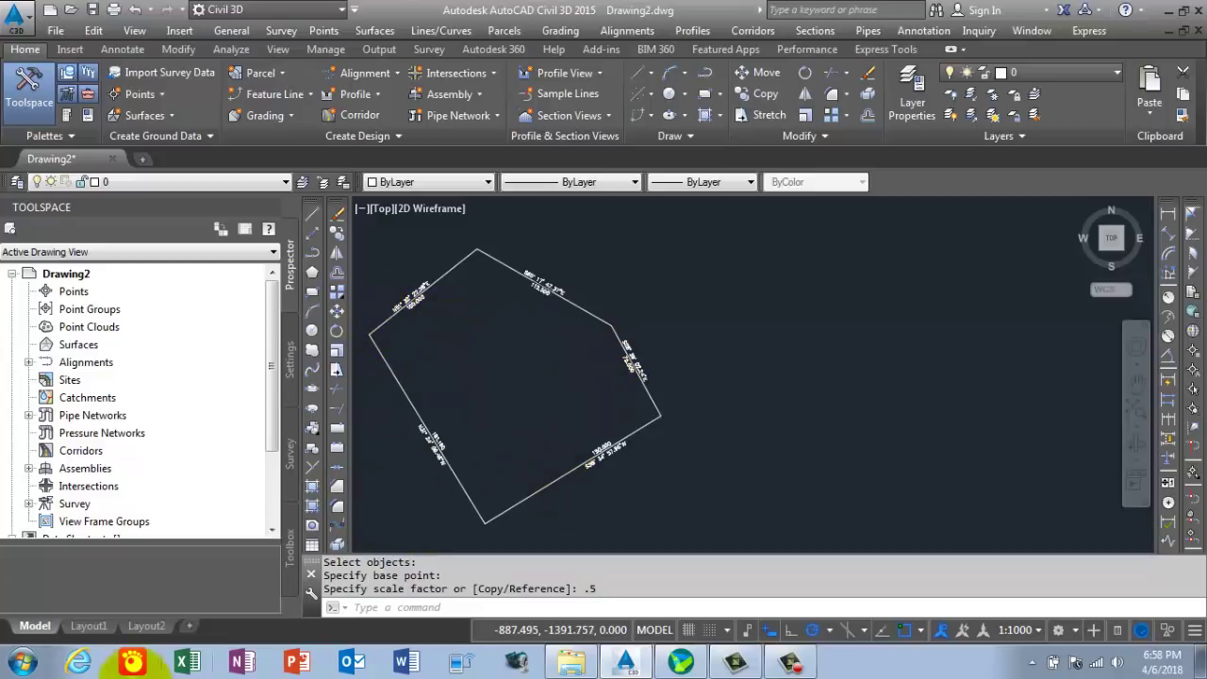
- Examine the bearing and distance labels along each side of the closed five-sided boundary
{"action": "scroll", "coordinate": [364, 408], "scroll_direction": "up", "scroll_amount": 4}
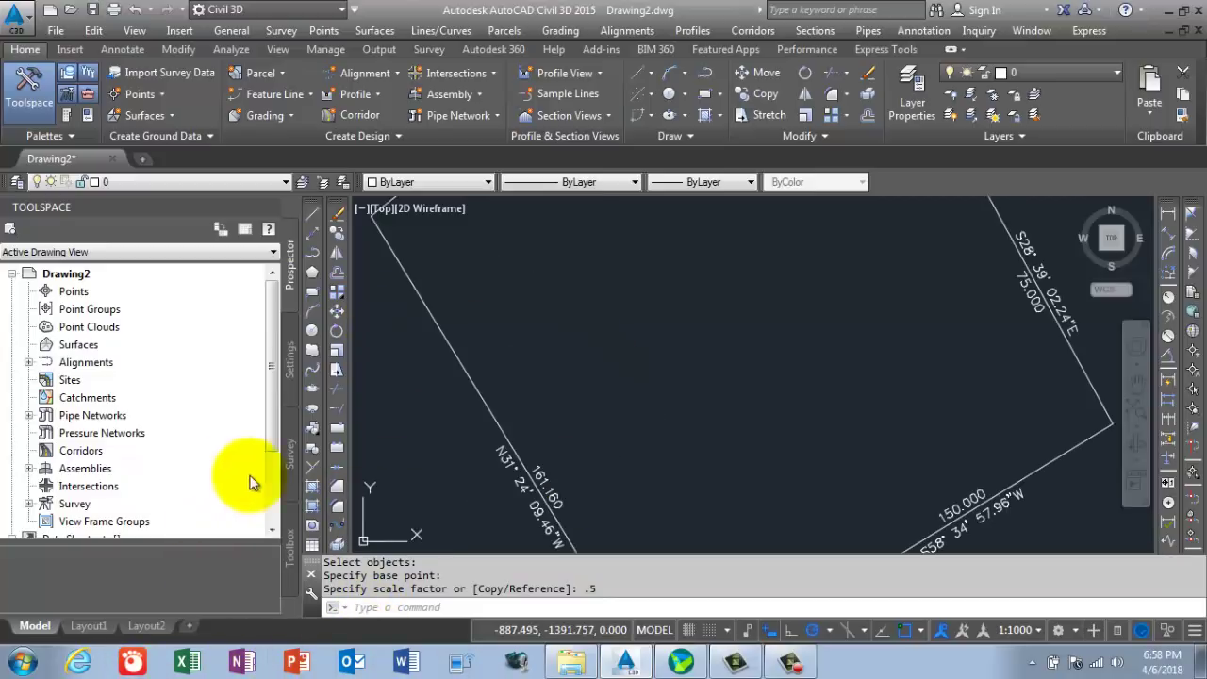
{"action": "scroll", "coordinate": [524, 471], "scroll_direction": "down", "scroll_amount": 3}
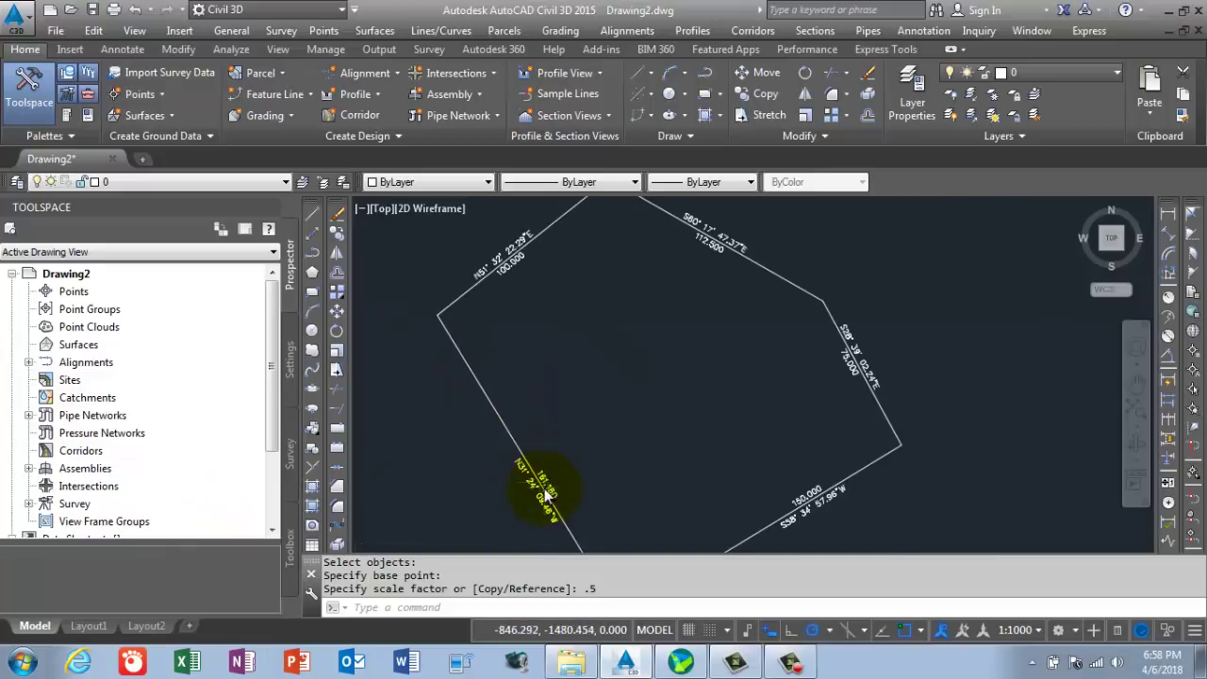
{"action": "scroll", "coordinate": [538, 486], "scroll_direction": "up", "scroll_amount": 5}
{"action": "scroll", "coordinate": [539, 457], "scroll_direction": "down", "scroll_amount": 6}
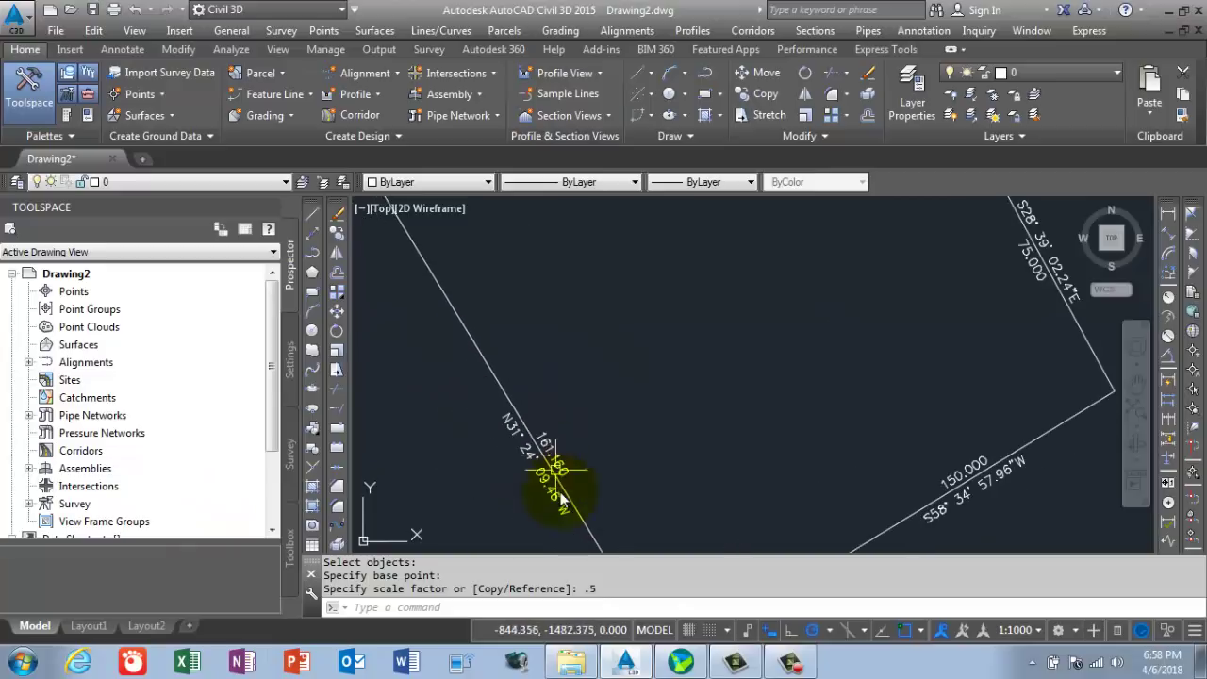
{"action": "scroll", "coordinate": [499, 287], "scroll_direction": "up", "scroll_amount": 5}
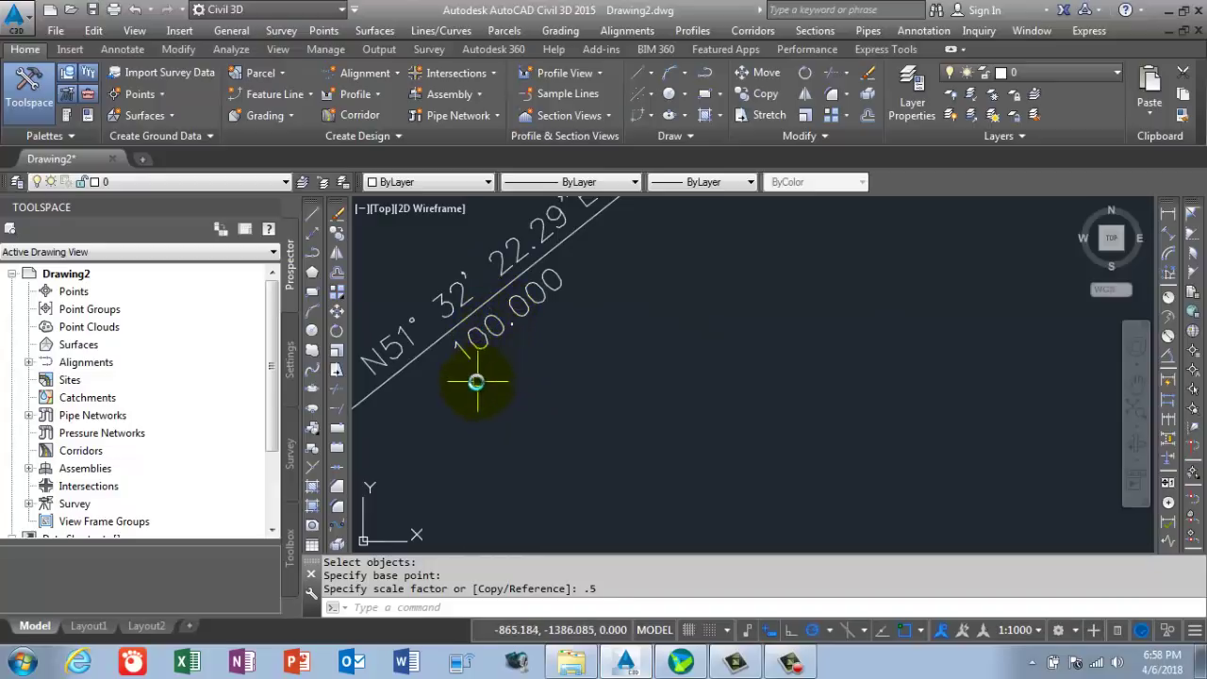
{"action": "scroll", "coordinate": [467, 399], "scroll_direction": "down", "scroll_amount": 1}
{"action": "scroll", "coordinate": [467, 399], "scroll_direction": "down", "scroll_amount": 5}
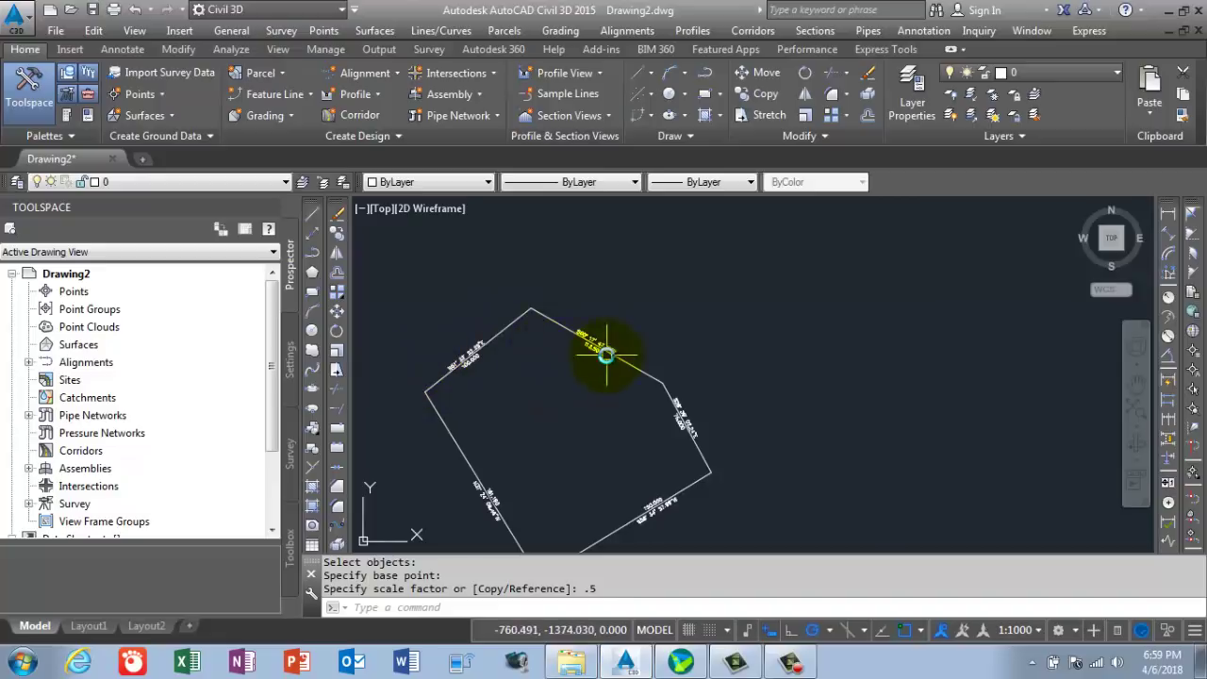
{"action": "scroll", "coordinate": [608, 349], "scroll_direction": "up", "scroll_amount": 4}
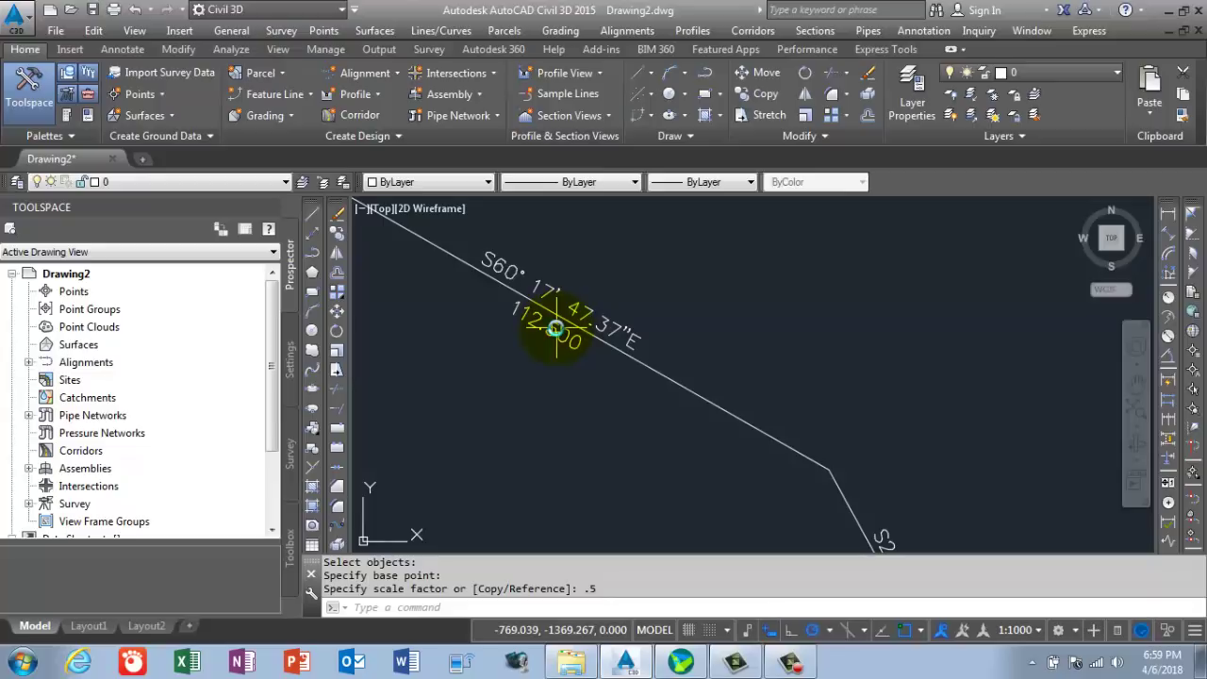
{"action": "scroll", "coordinate": [584, 351], "scroll_direction": "down", "scroll_amount": 5}
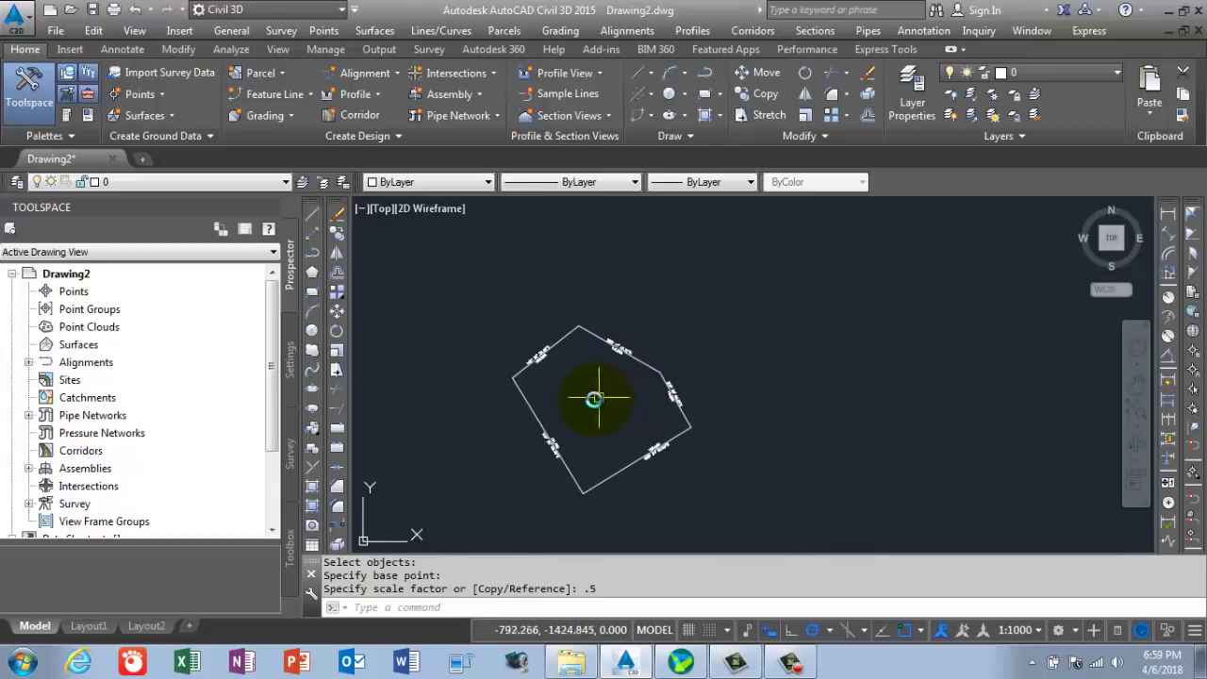
{"action": "scroll", "coordinate": [594, 340], "scroll_direction": "up", "scroll_amount": 5}
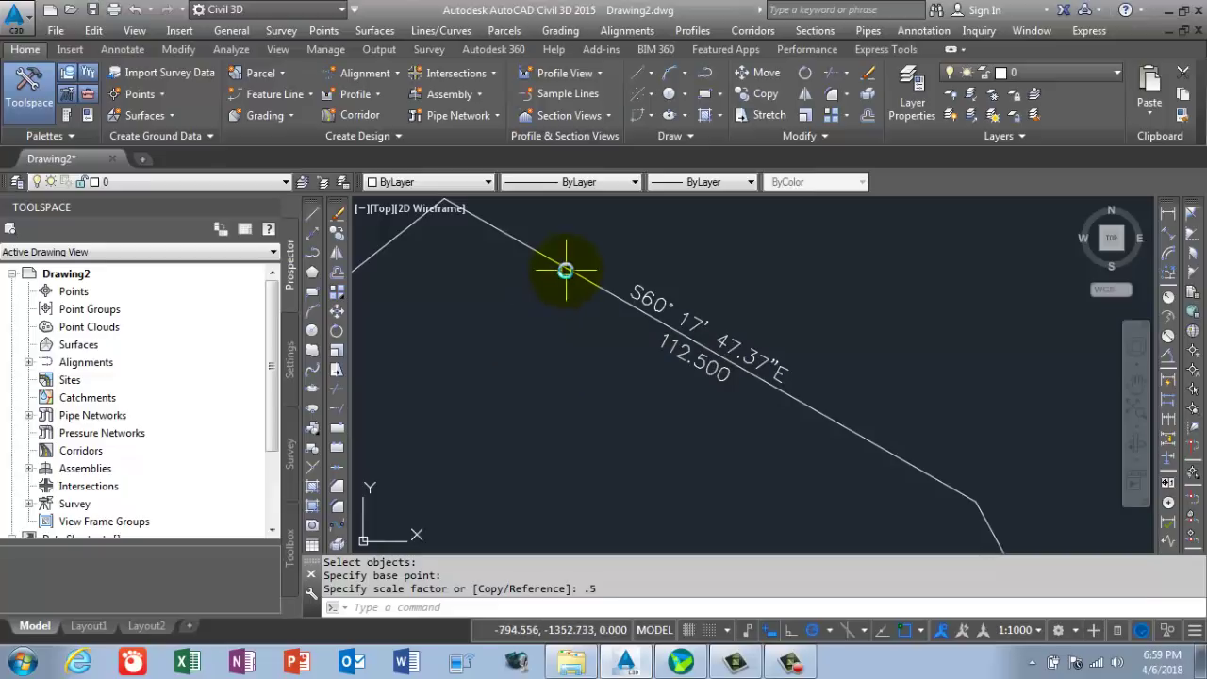
{"action": "scroll", "coordinate": [576, 269], "scroll_direction": "down", "scroll_amount": 2}
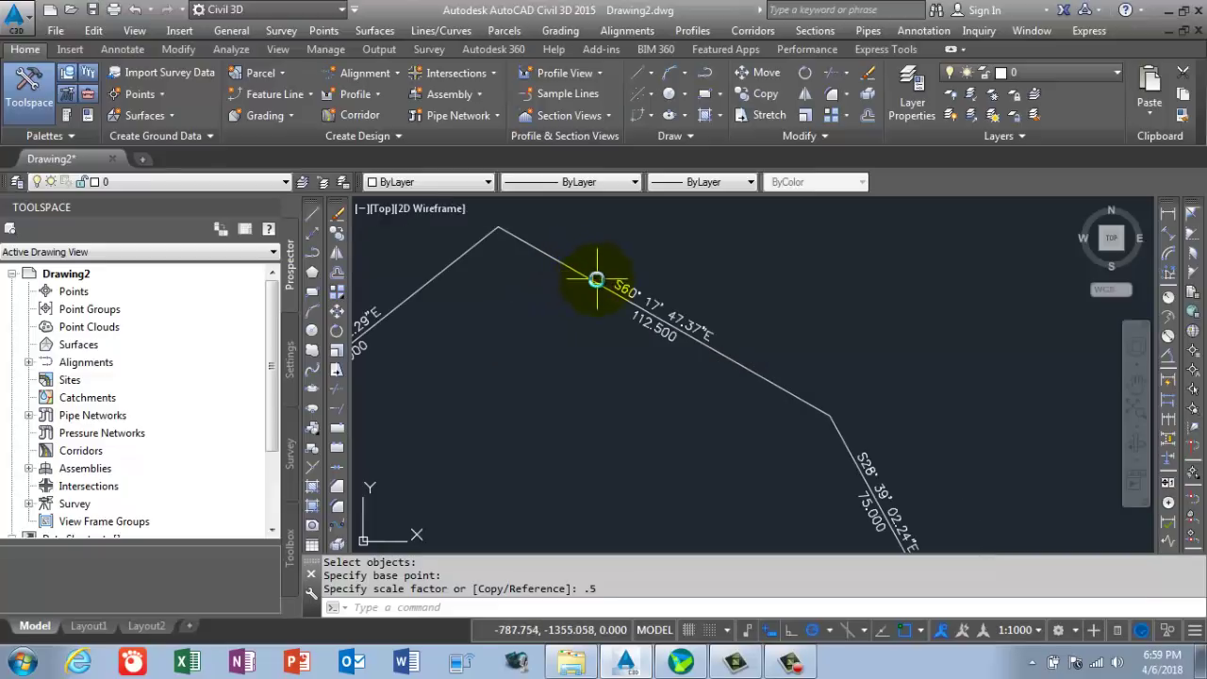
{"action": "scroll", "coordinate": [599, 283], "scroll_direction": "down", "scroll_amount": 2}
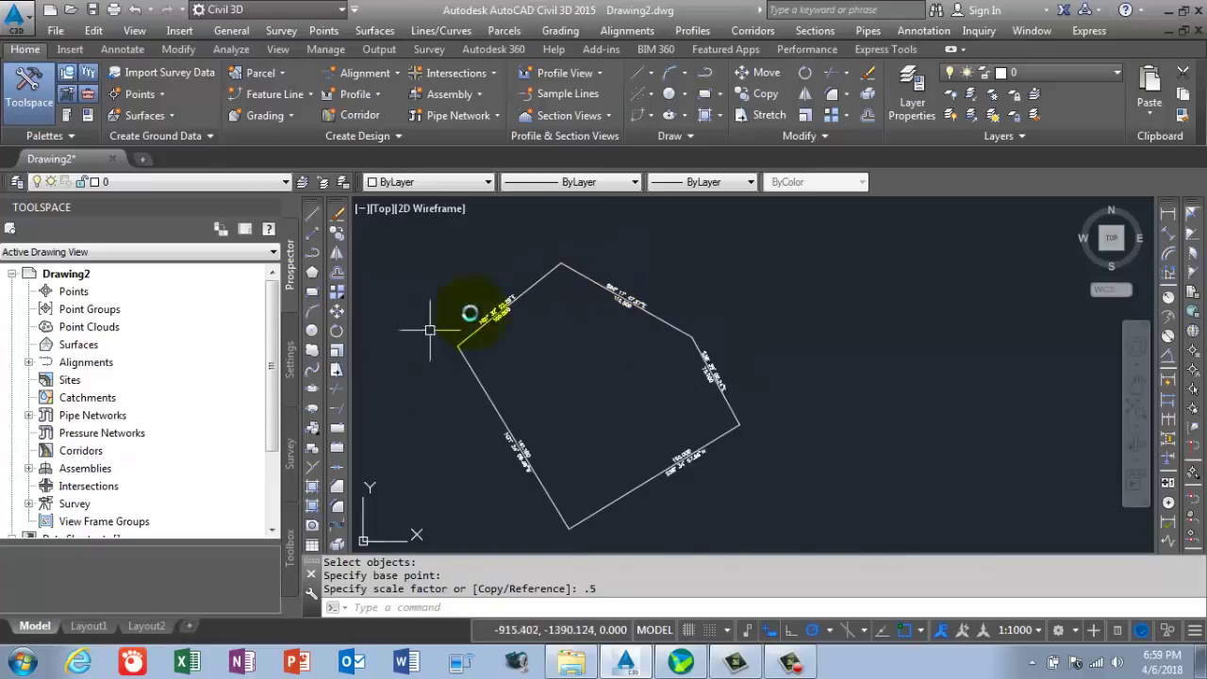
{"action": "middle_click_drag", "start_coordinate": [582, 391], "coordinate": [500, 381]}
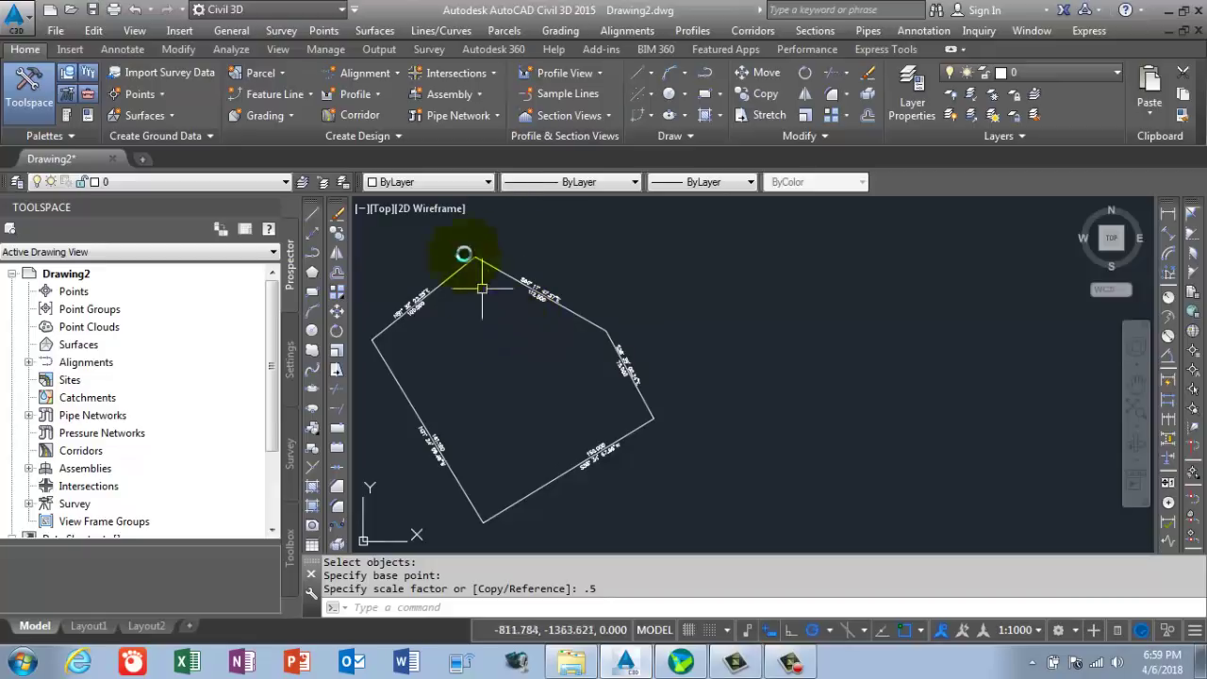
- Start a line by bearing from a point southeast of the boundary, using the NE quadrant and a bearing of about N42°E
{"action": "left_click", "coordinate": [648, 74]}
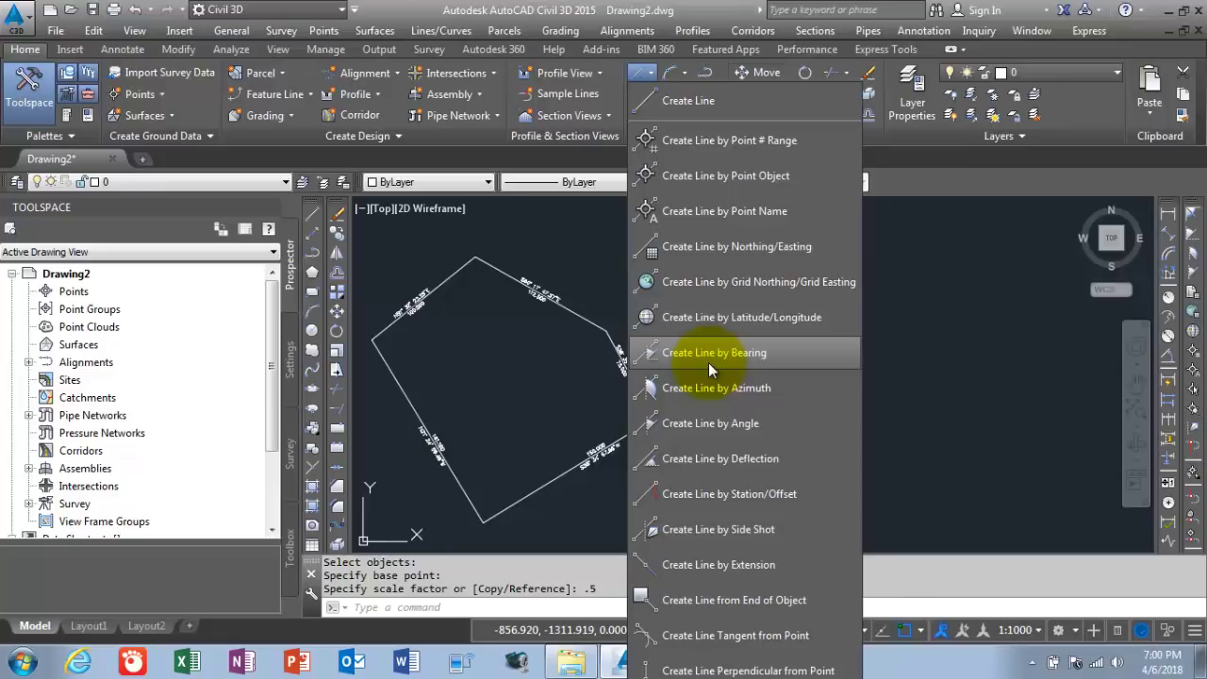
{"action": "left_click", "coordinate": [708, 362]}
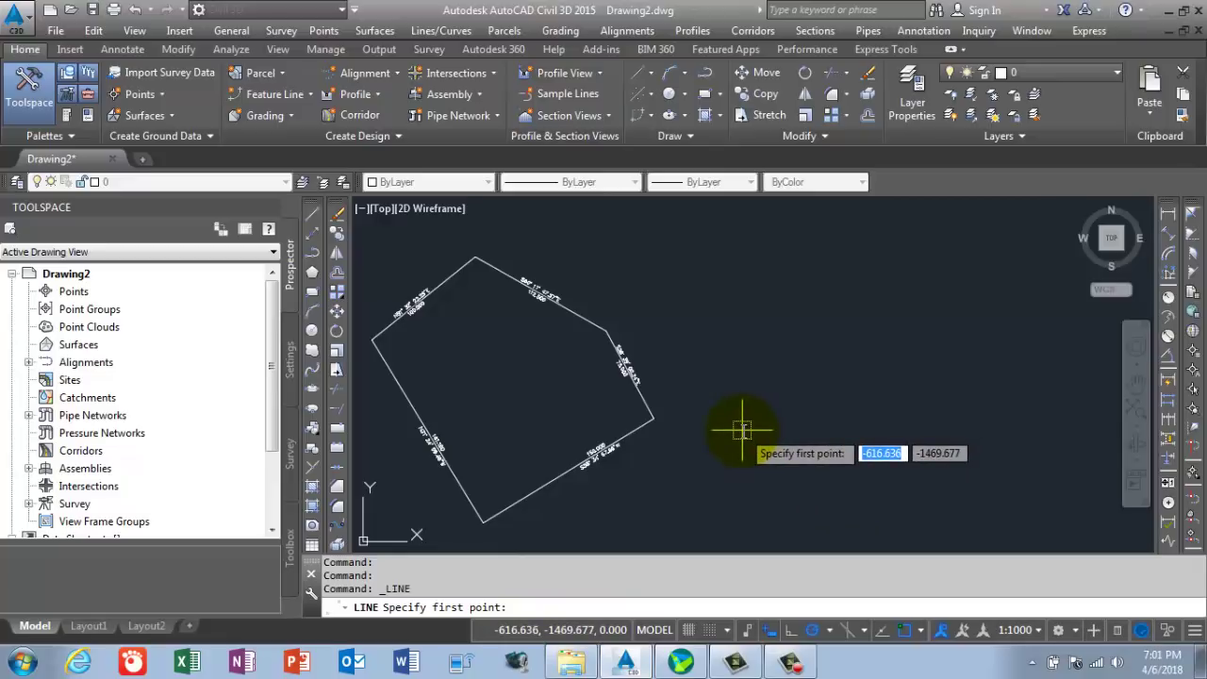
{"action": "left_click", "coordinate": [737, 460]}
{"action": "type", "text": "'bd"}
{"action": "key", "text": "Return"}
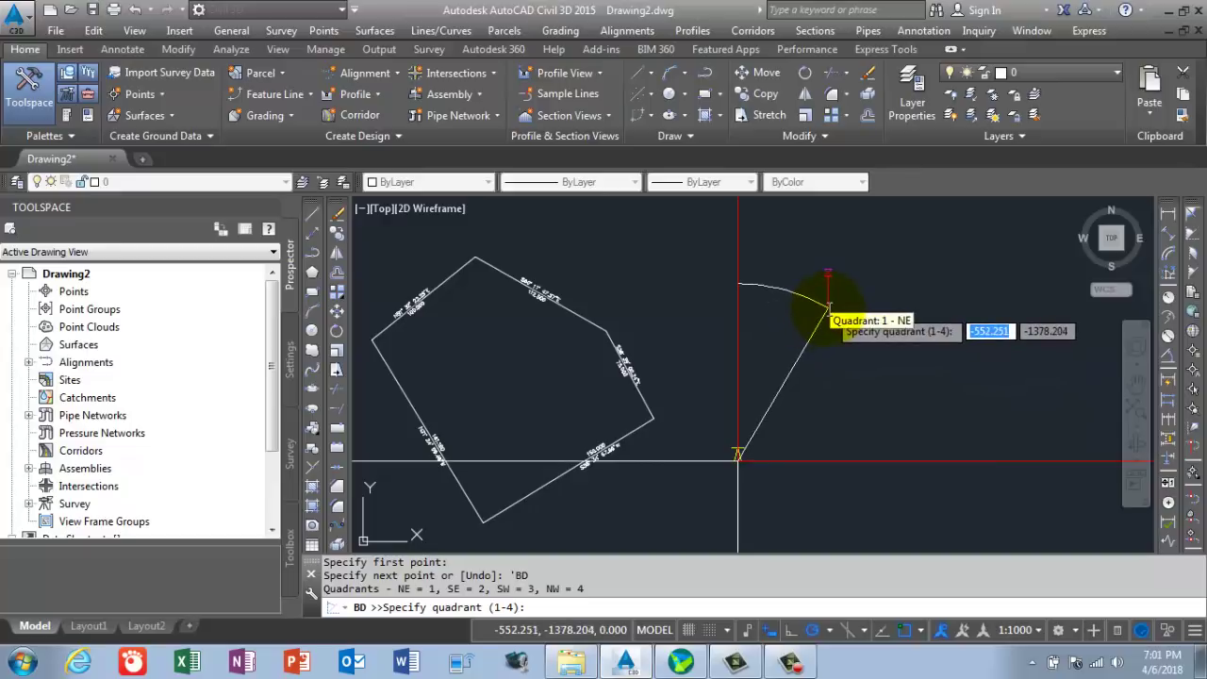
{"action": "left_click", "coordinate": [828, 306]}
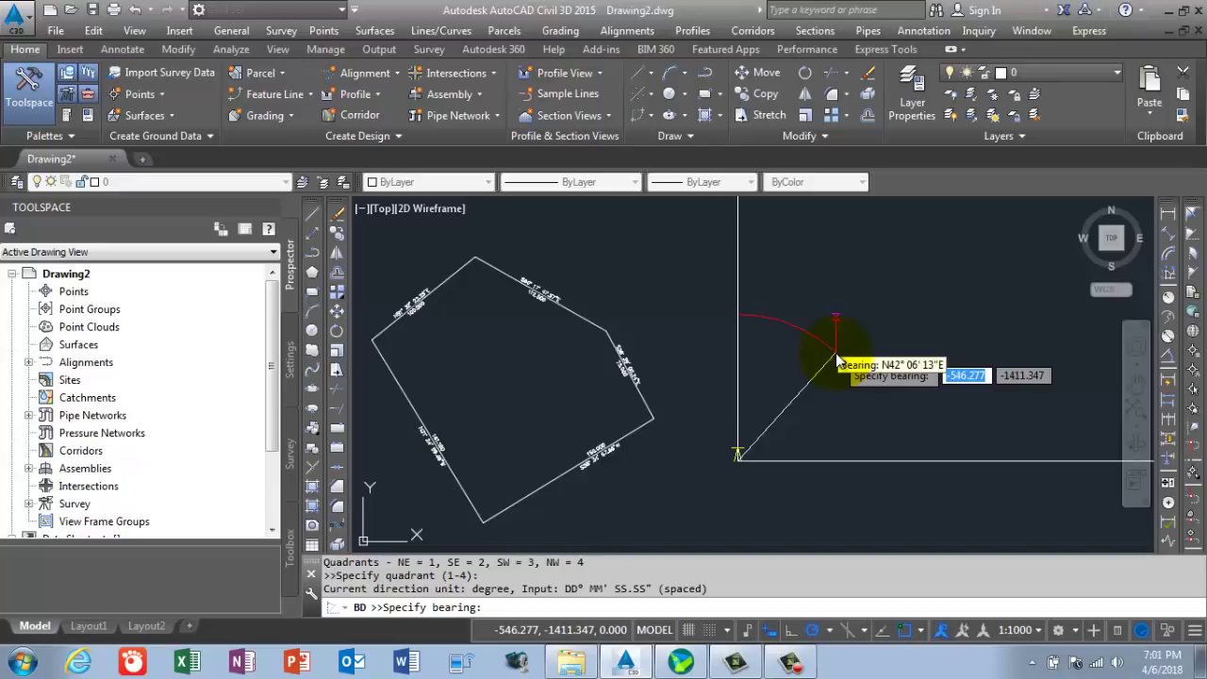
{"action": "left_click", "coordinate": [835, 349]}
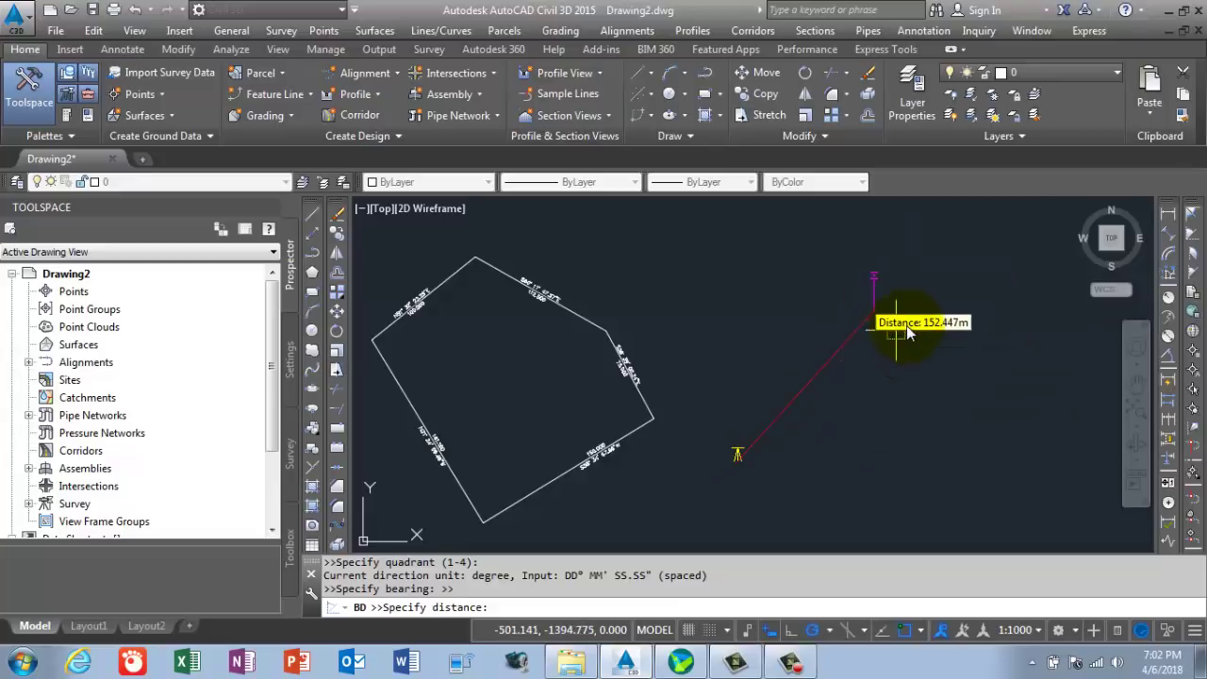
- Set the bearing line's distance to 50 m and end the command without adding a second segment
{"action": "scroll", "coordinate": [735, 457], "scroll_direction": "up", "scroll_amount": 3}
{"action": "scroll", "coordinate": [750, 434], "scroll_direction": "down", "scroll_amount": 3}
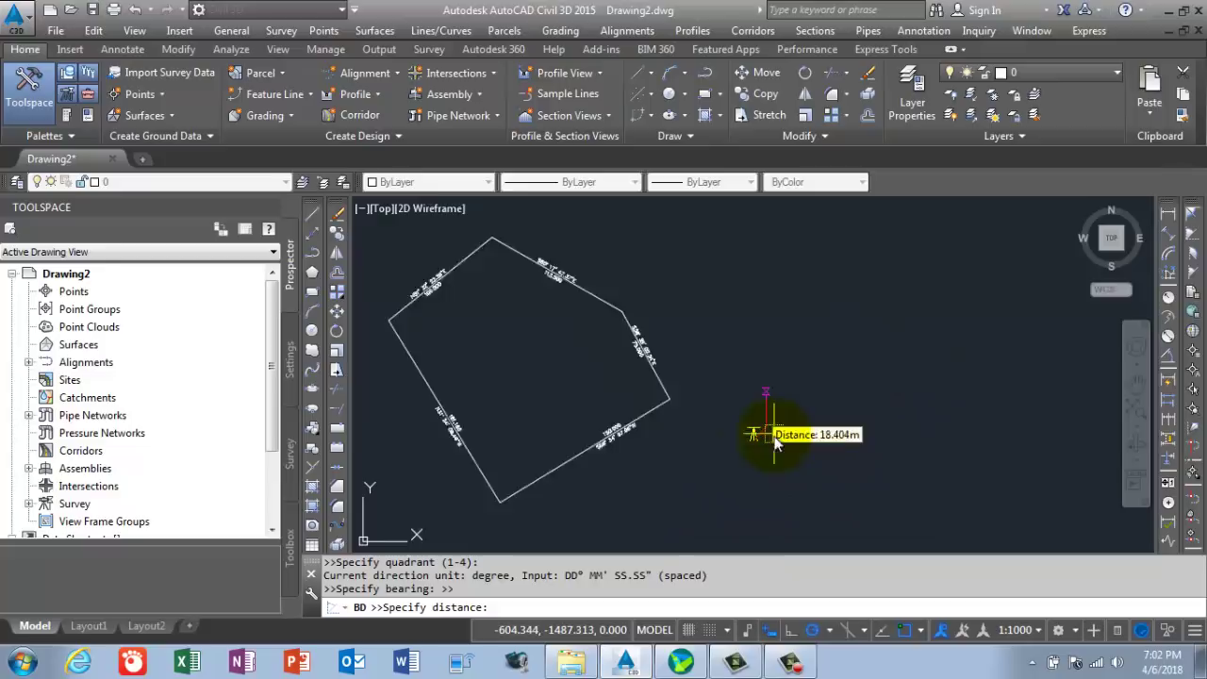
{"action": "scroll", "coordinate": [755, 432], "scroll_direction": "up", "scroll_amount": 4}
{"action": "scroll", "coordinate": [879, 364], "scroll_direction": "down", "scroll_amount": 2}
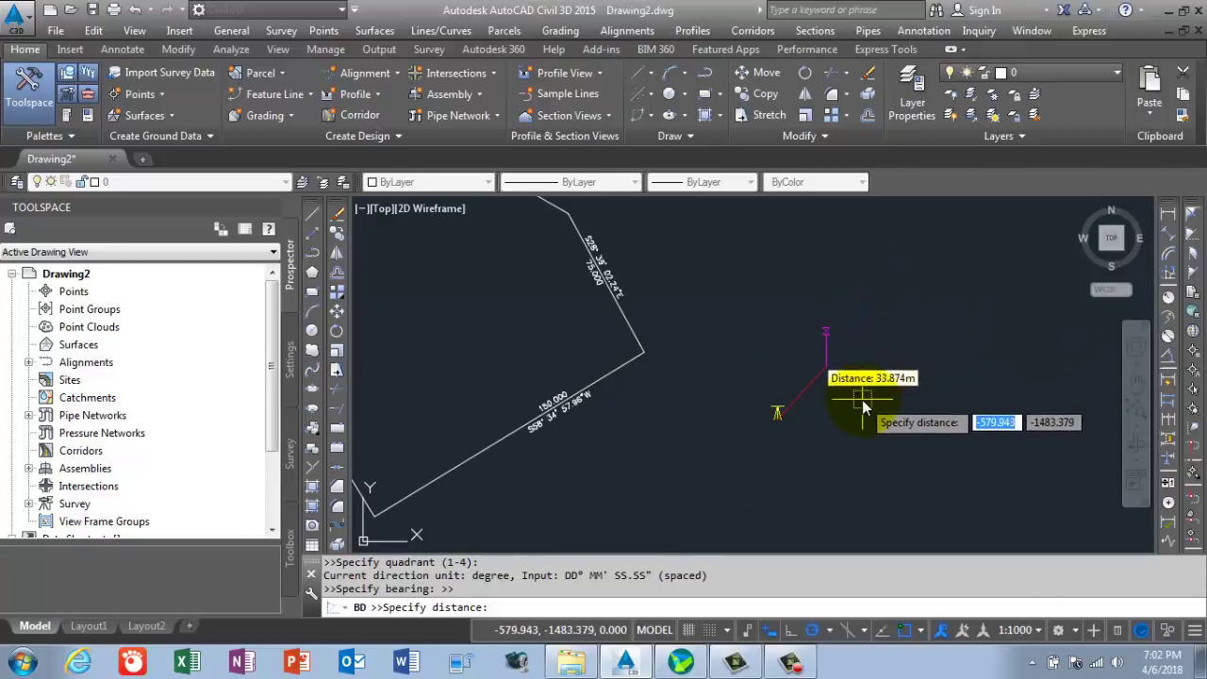
{"action": "scroll", "coordinate": [858, 401], "scroll_direction": "up", "scroll_amount": 2}
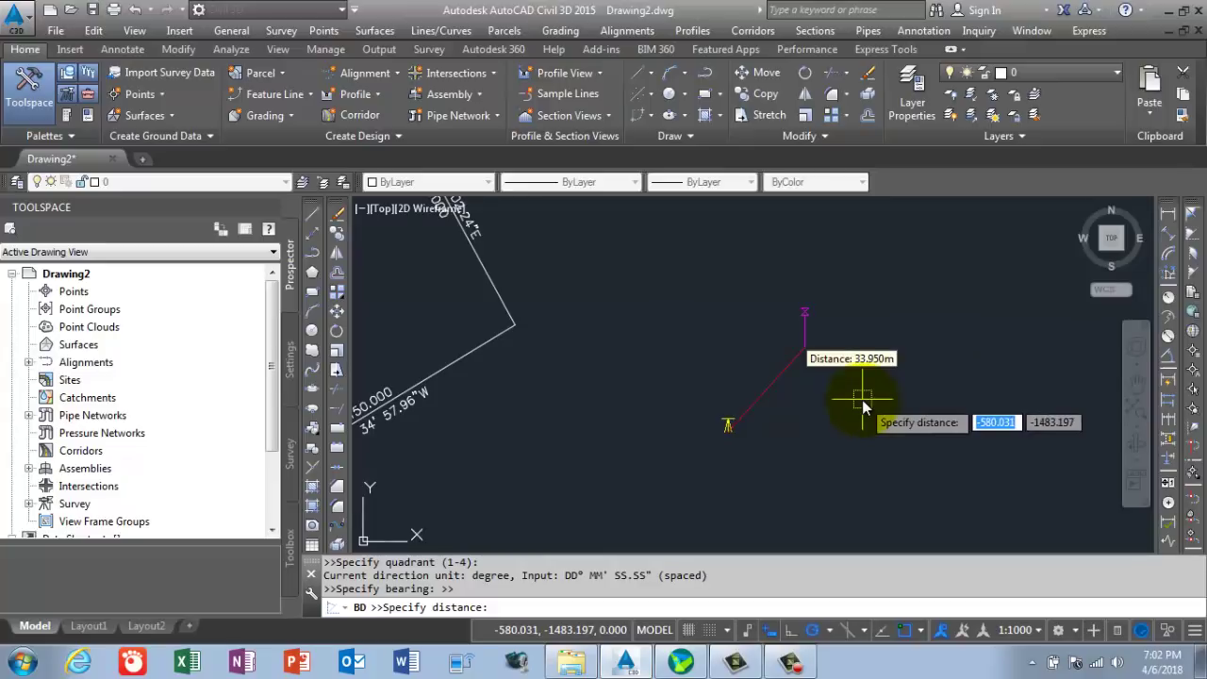
{"action": "type", "text": "50"}
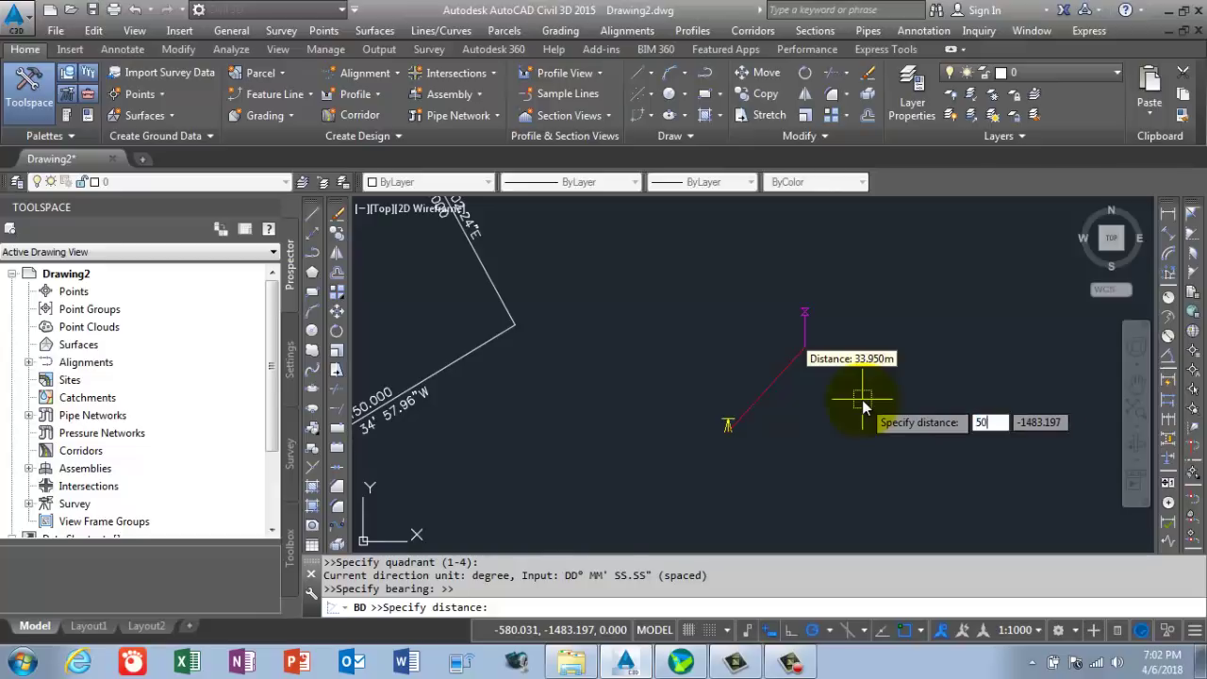
{"action": "key", "text": "Return"}
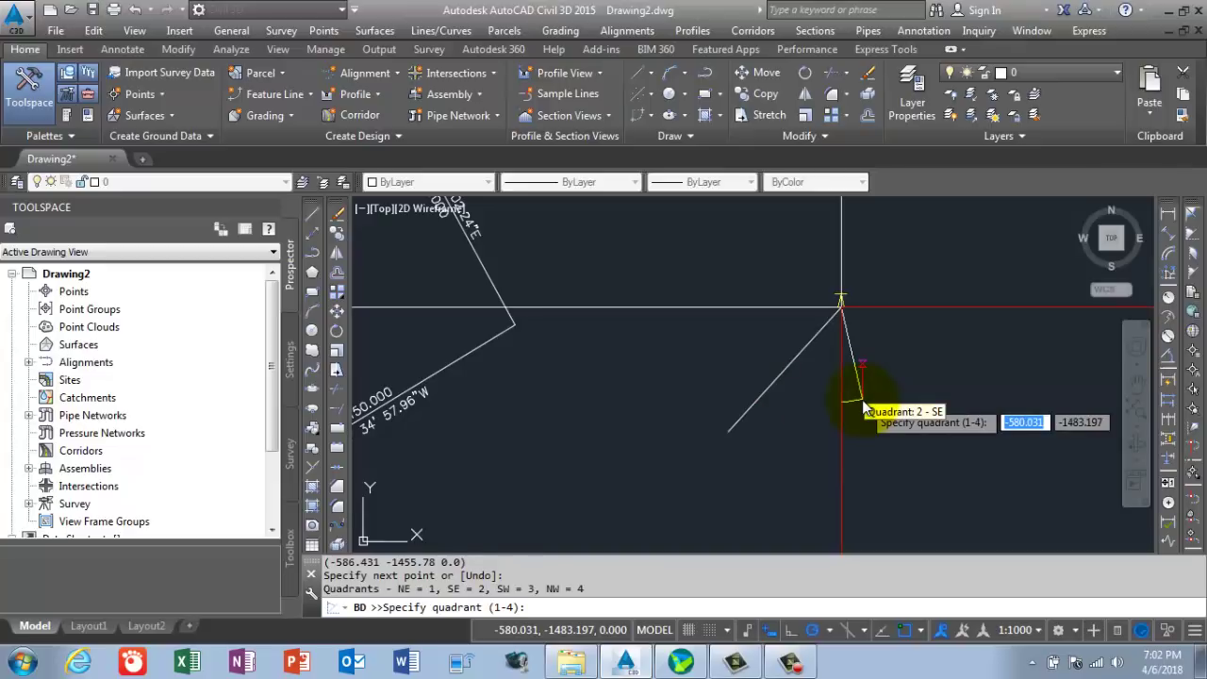
{"action": "left_click", "coordinate": [863, 407]}
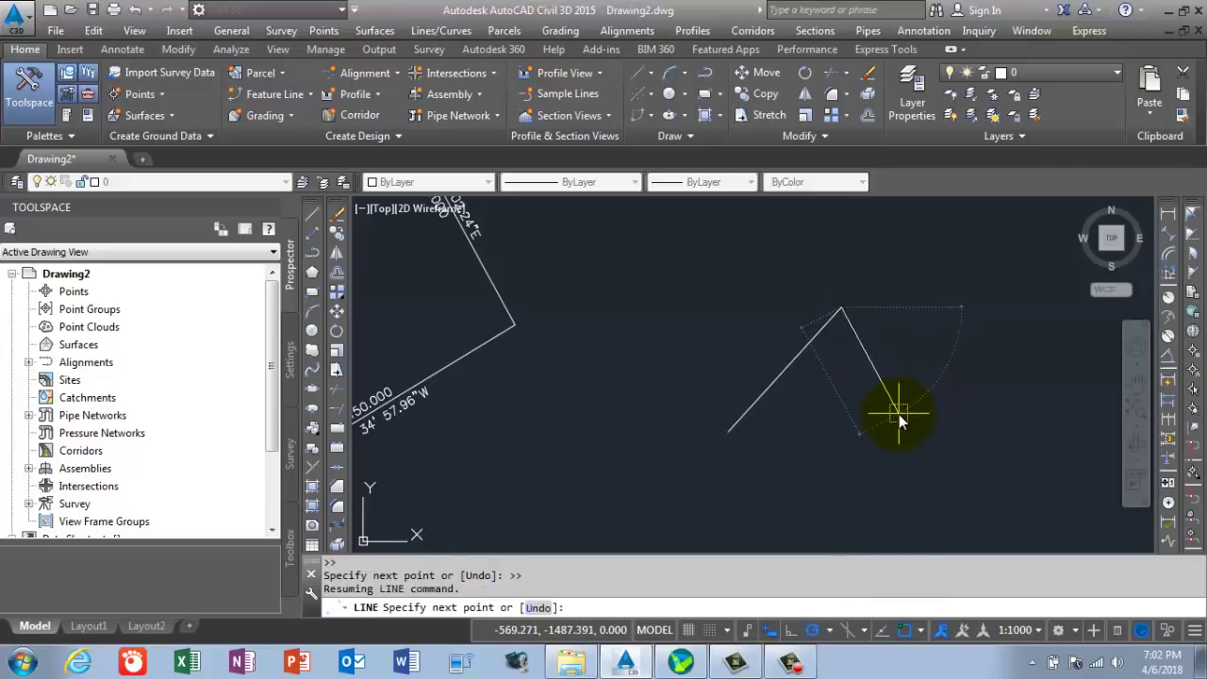
{"action": "key", "text": "Escape"}
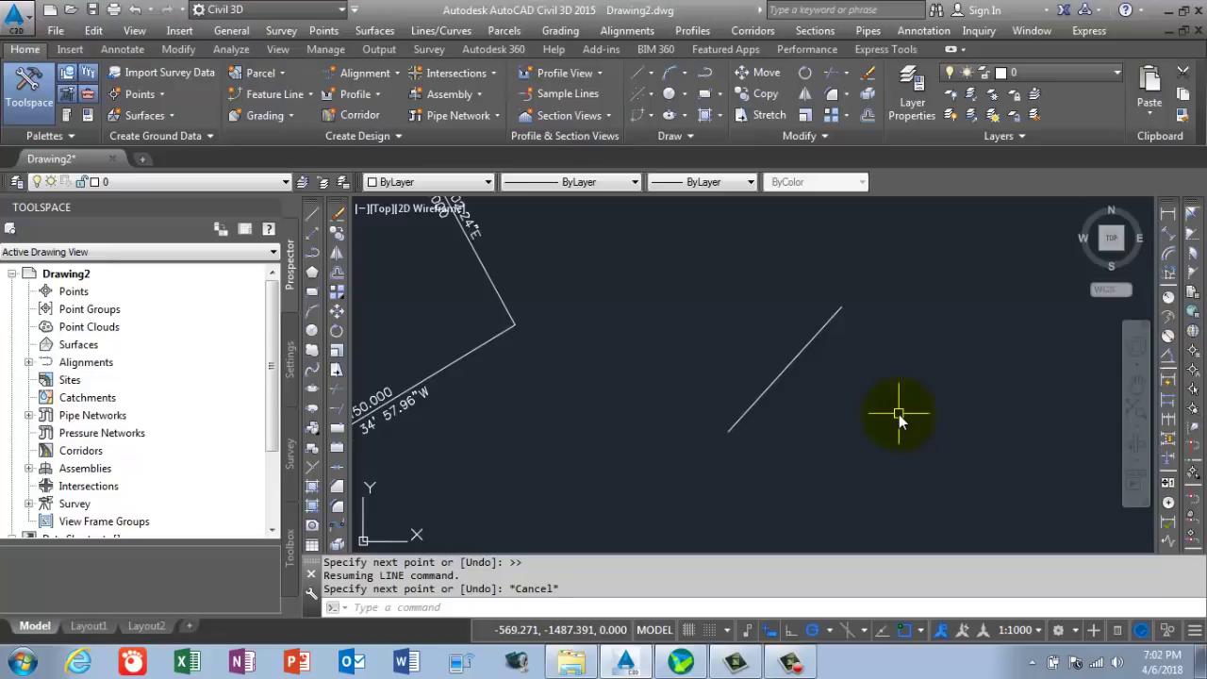
- Open the Add Labels dialog for line and curve labels and choose Line and Curve as the feature
{"action": "scroll", "coordinate": [898, 415], "scroll_direction": "down", "scroll_amount": 5}
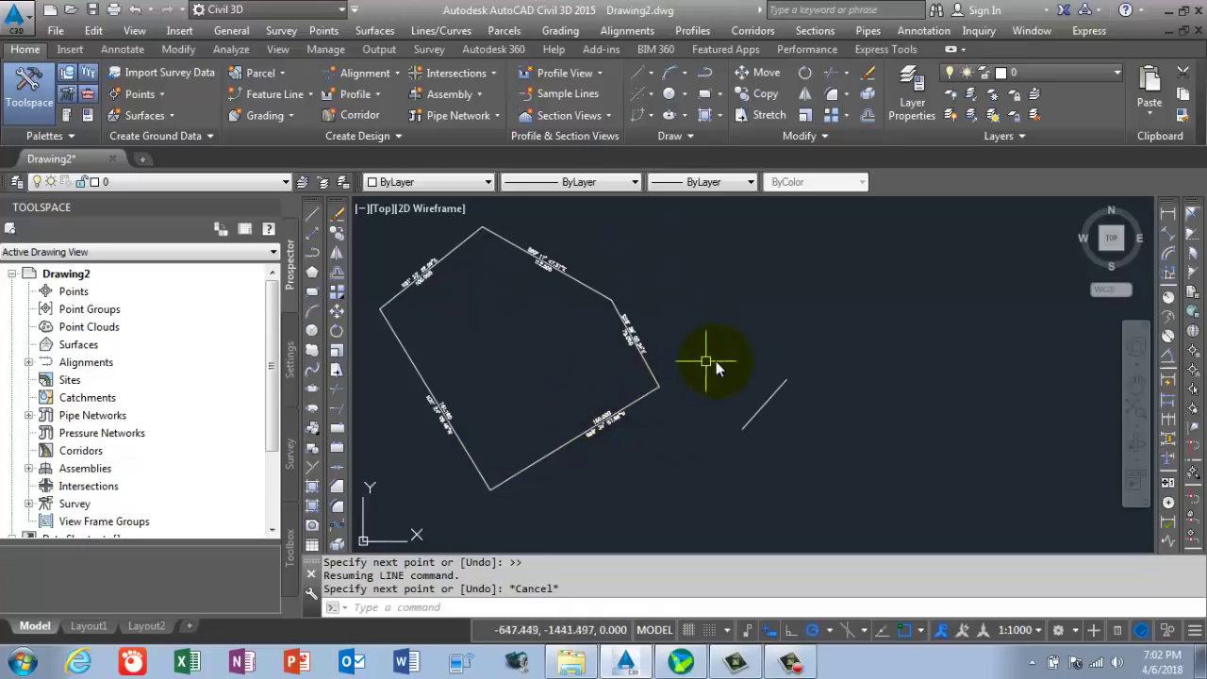
{"action": "scroll", "coordinate": [547, 267], "scroll_direction": "up", "scroll_amount": 6}
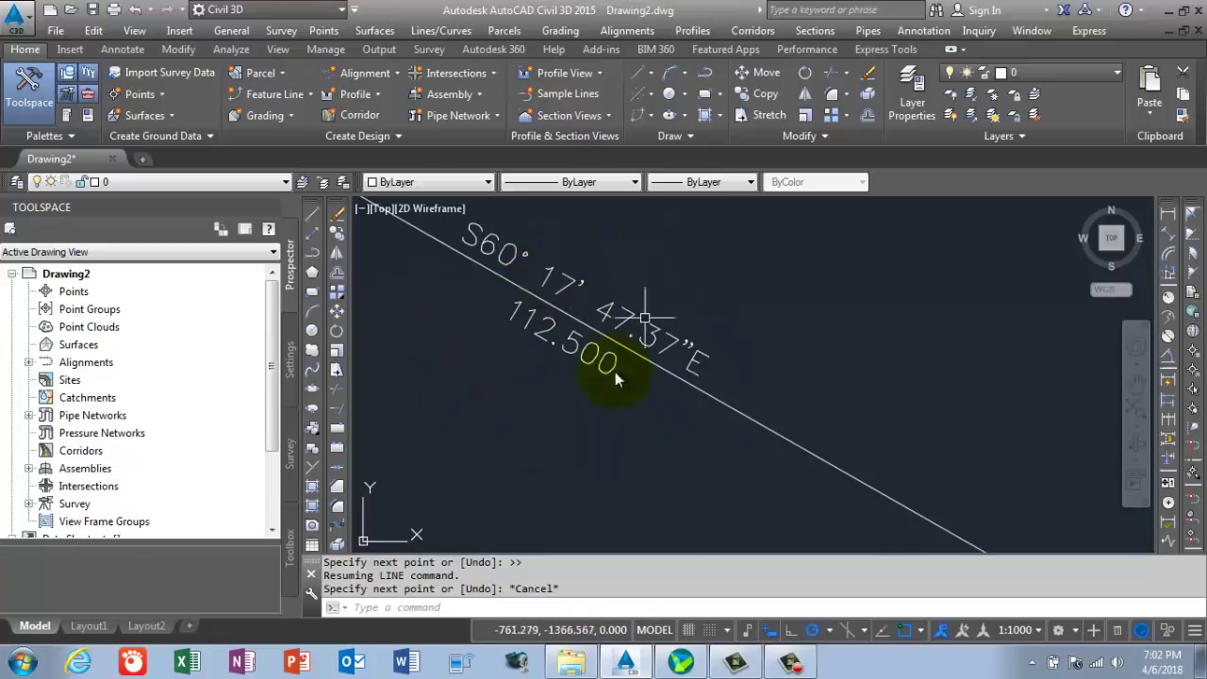
{"action": "scroll", "coordinate": [608, 370], "scroll_direction": "down", "scroll_amount": 2}
{"action": "scroll", "coordinate": [591, 348], "scroll_direction": "down", "scroll_amount": 3}
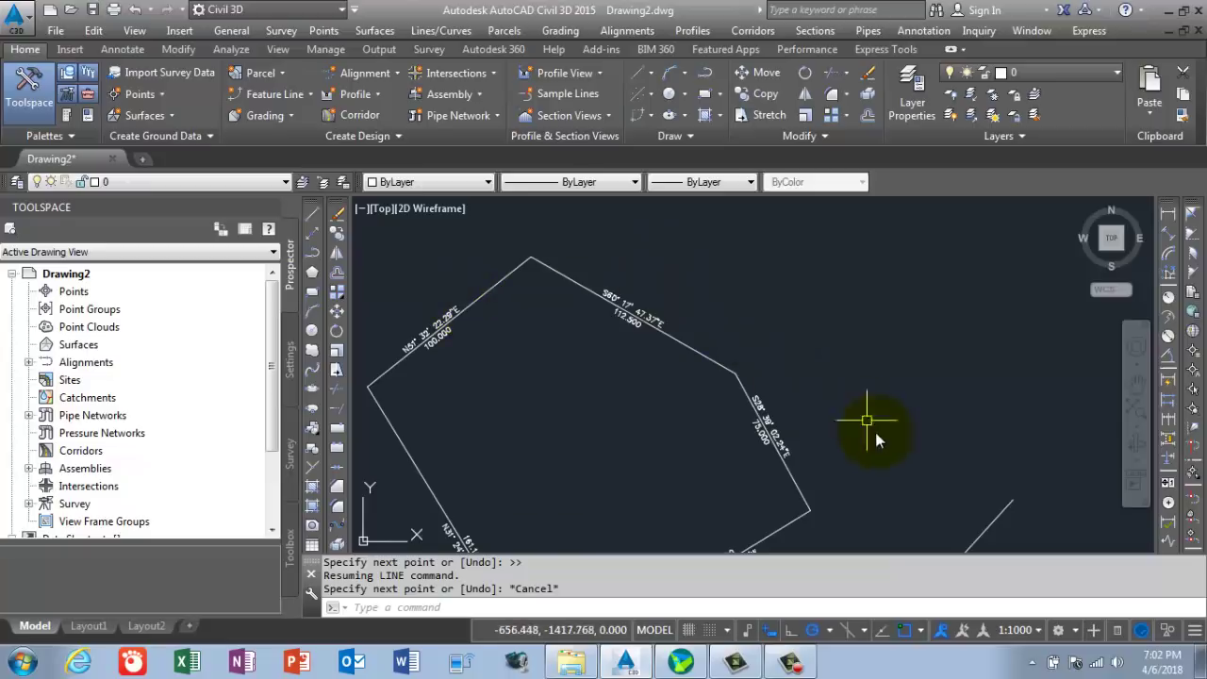
{"action": "mouse_move", "coordinate": [868, 423]}
{"action": "middle_mouse_down"}
{"action": "mouse_move", "coordinate": [804, 406]}
{"action": "mouse_move", "coordinate": [761, 338]}
{"action": "middle_mouse_up"}
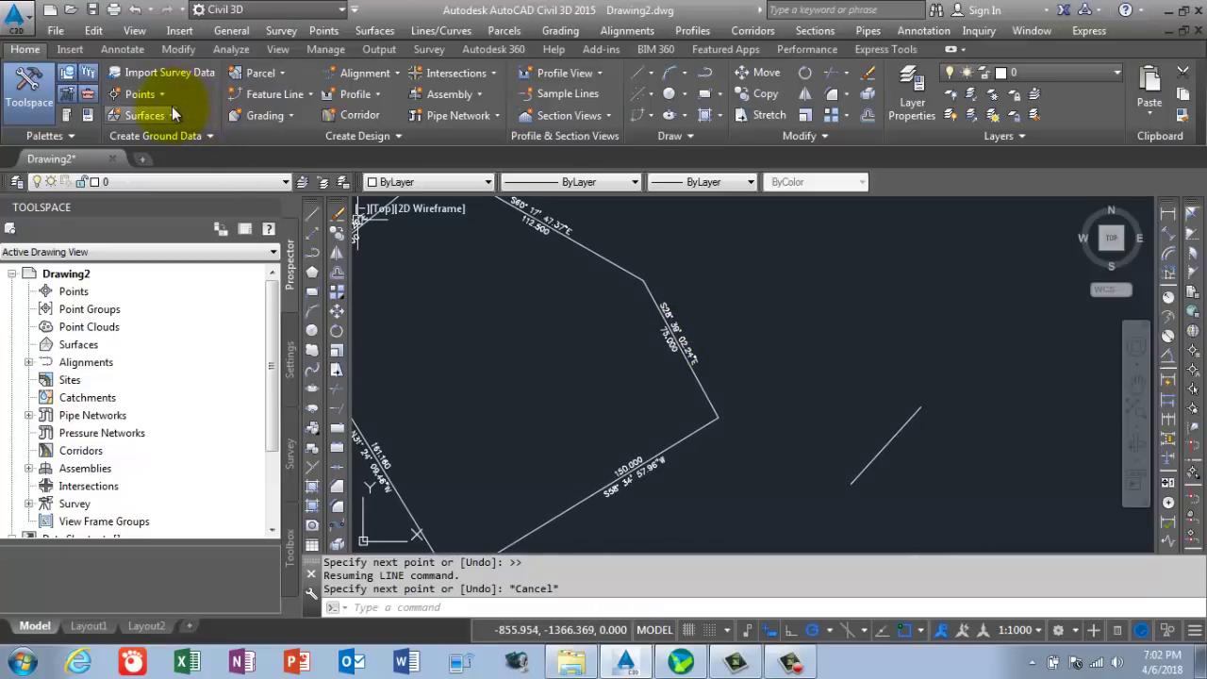
{"action": "left_click", "coordinate": [122, 51]}
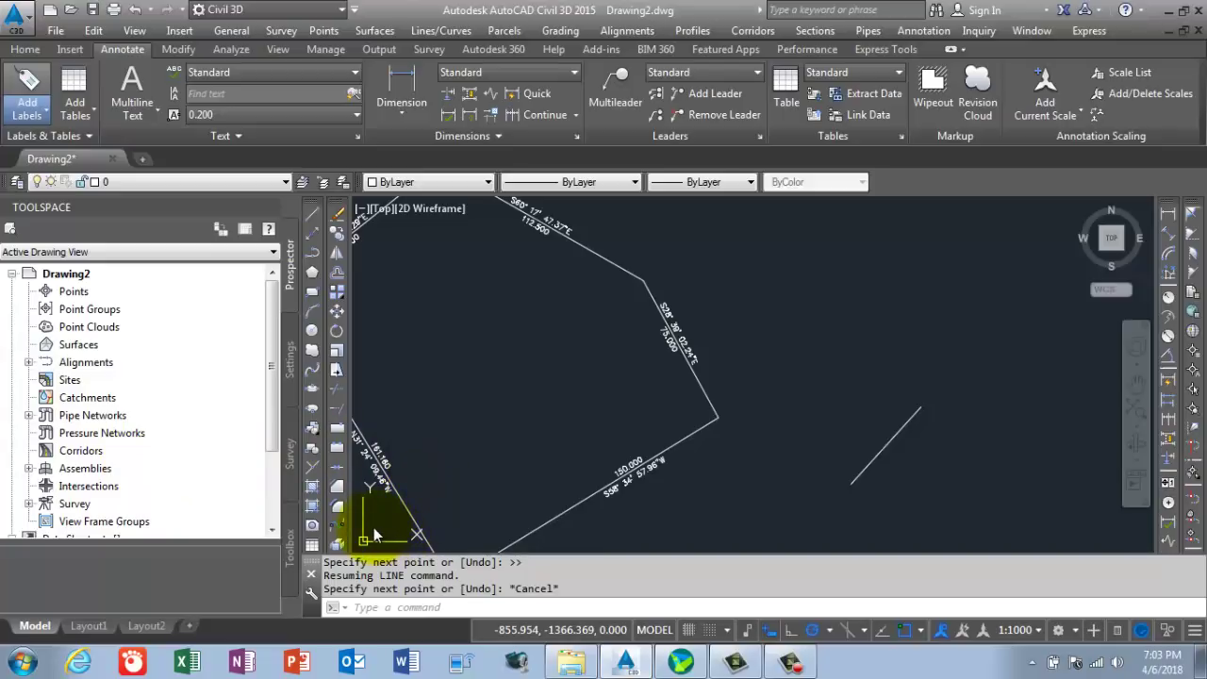
{"action": "left_click", "coordinate": [366, 460]}
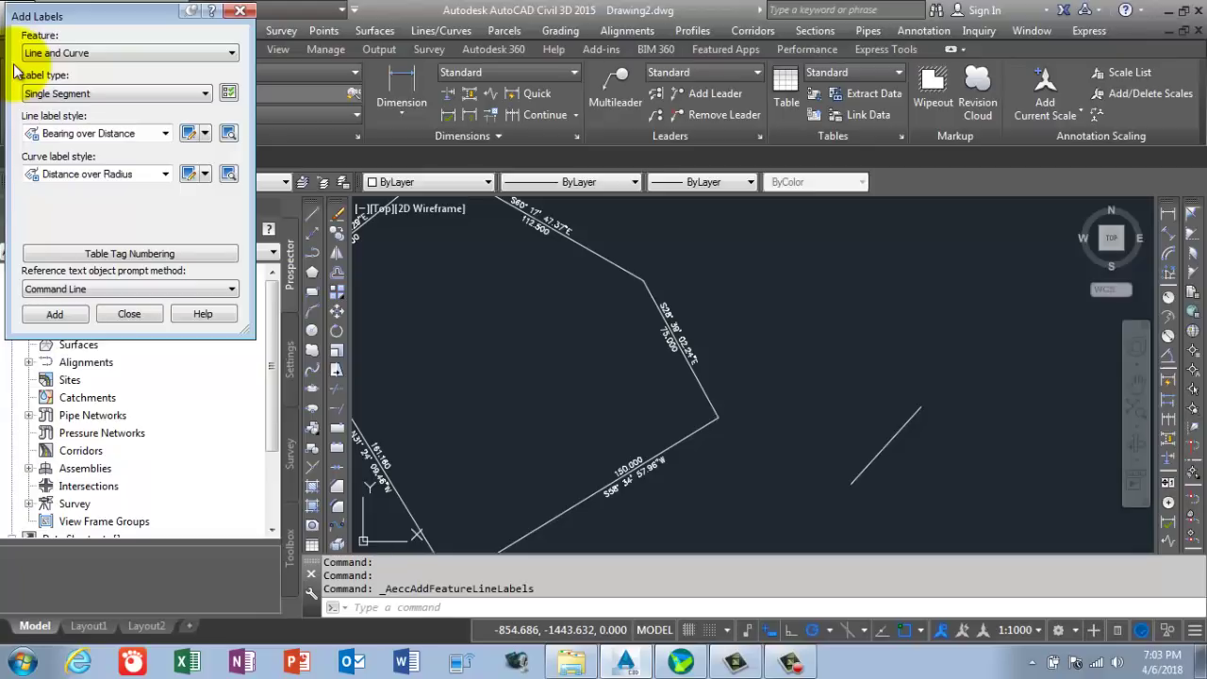
{"action": "left_click", "coordinate": [83, 53]}
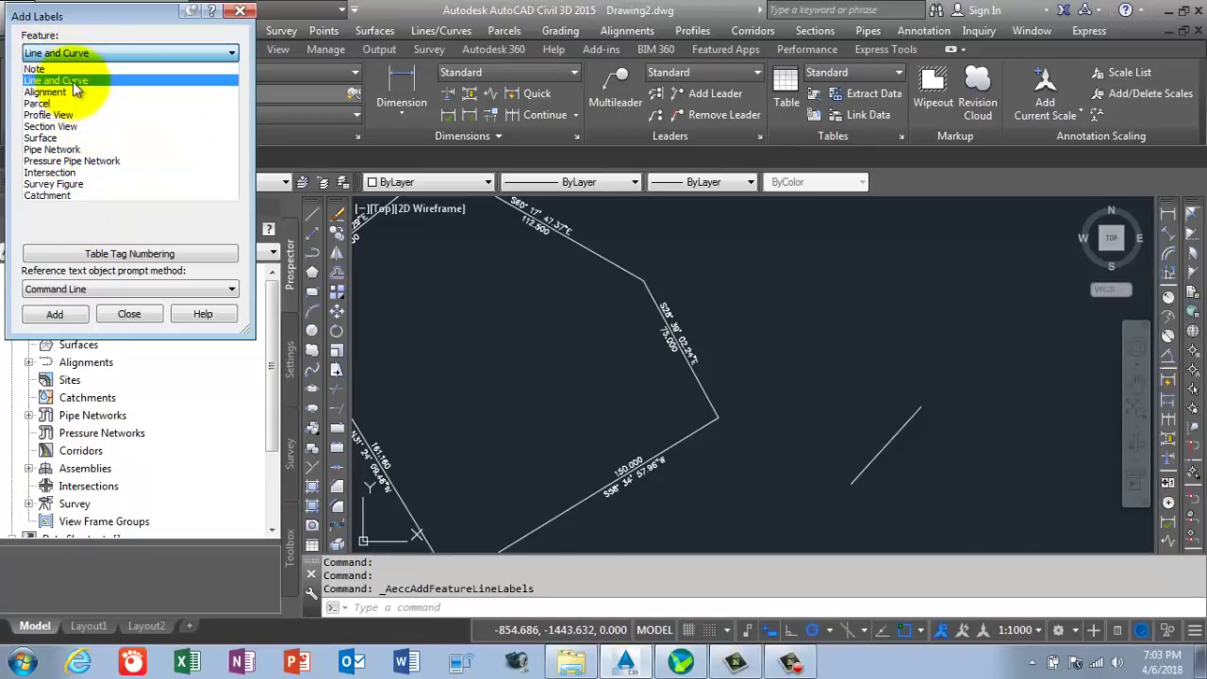
{"action": "left_click", "coordinate": [73, 82]}
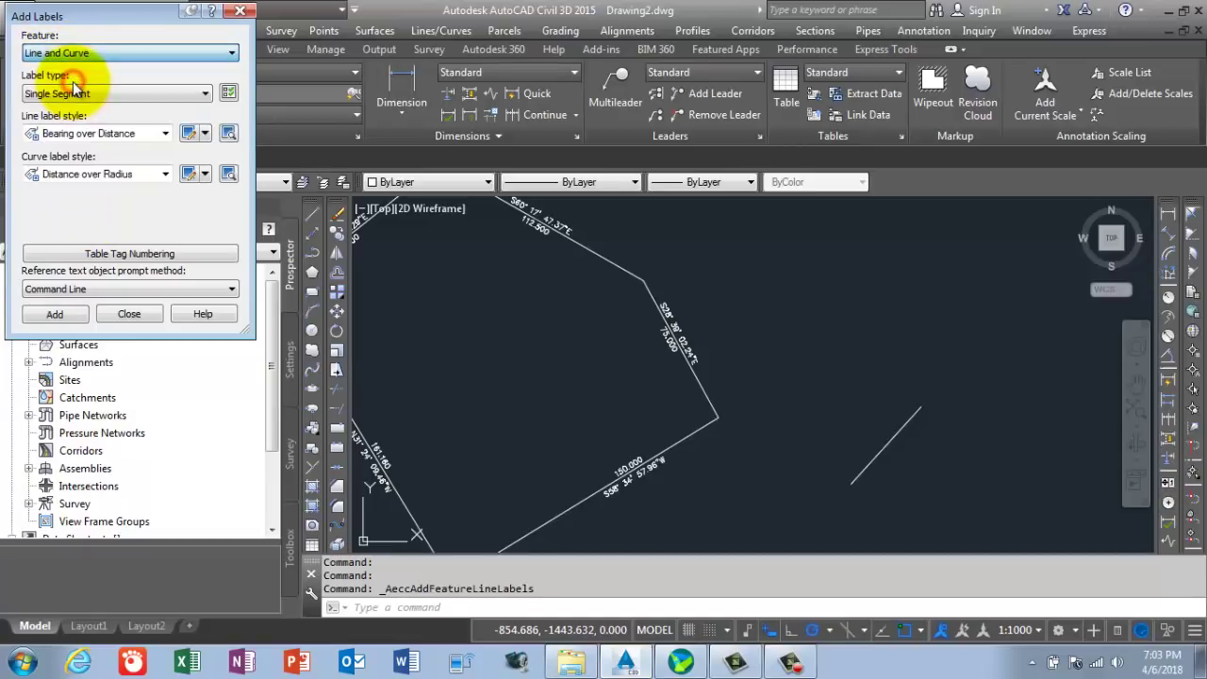
- Set the label type to Single Segment and the line label style to Bearing over Distance
{"action": "left_click", "coordinate": [134, 95]}
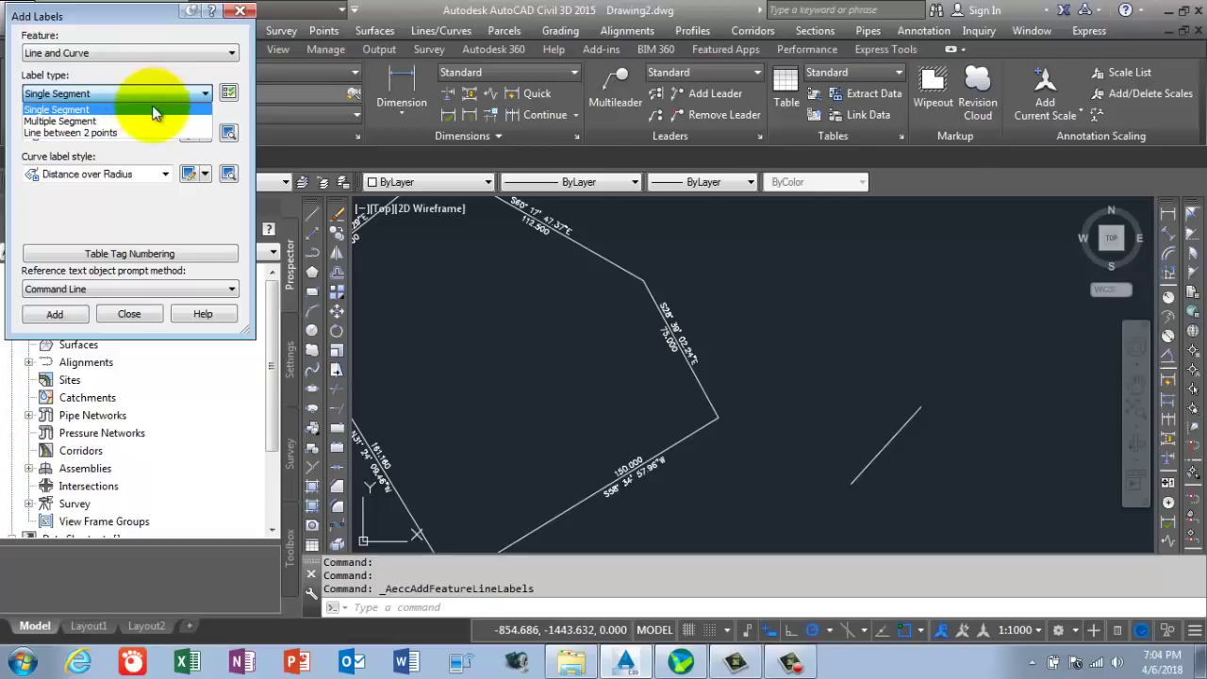
{"action": "left_click", "coordinate": [155, 110]}
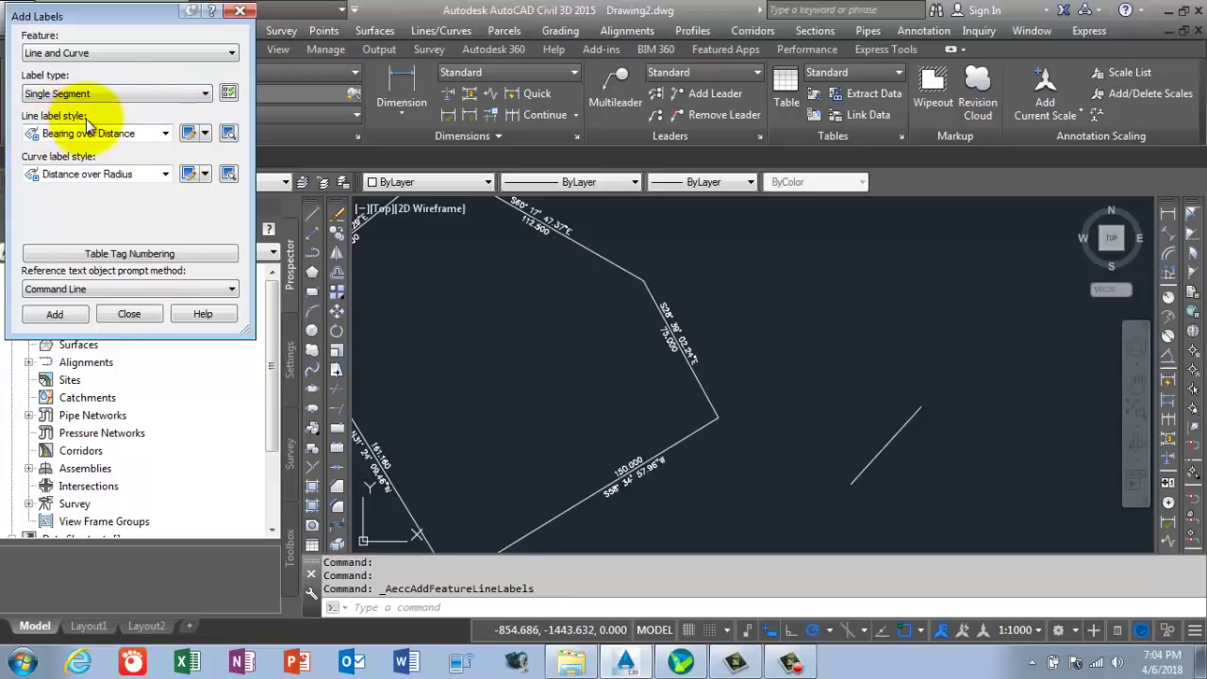
{"action": "left_click", "coordinate": [158, 135]}
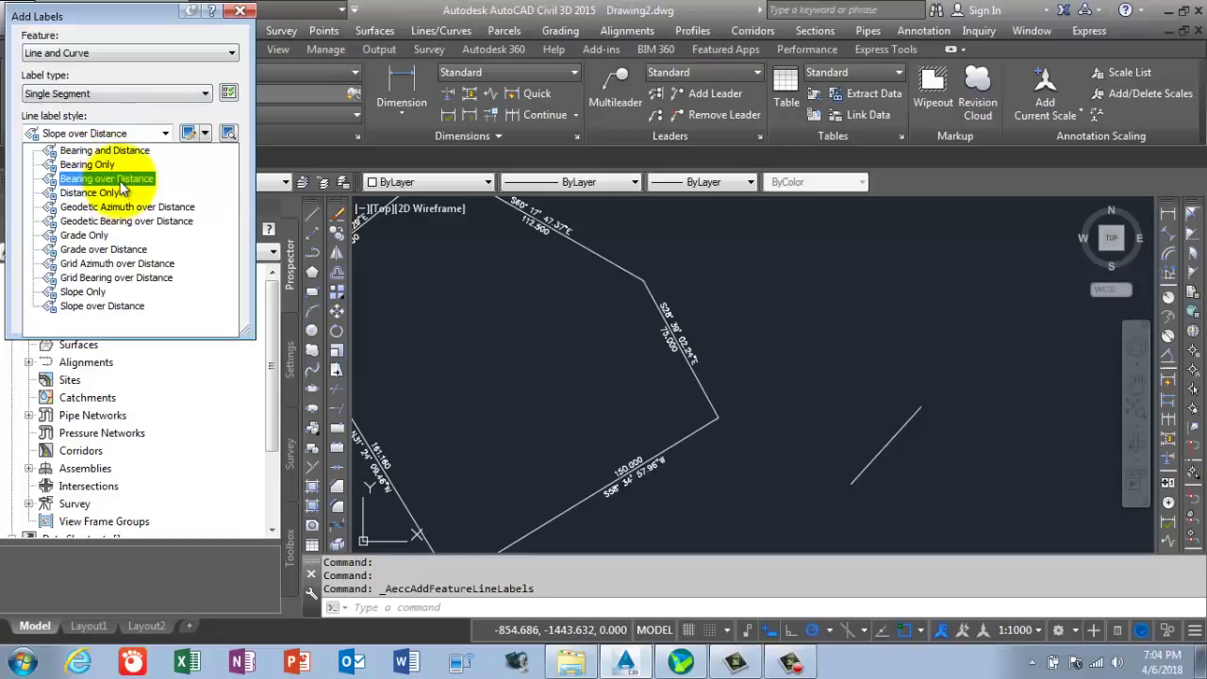
{"action": "left_click", "coordinate": [113, 178]}
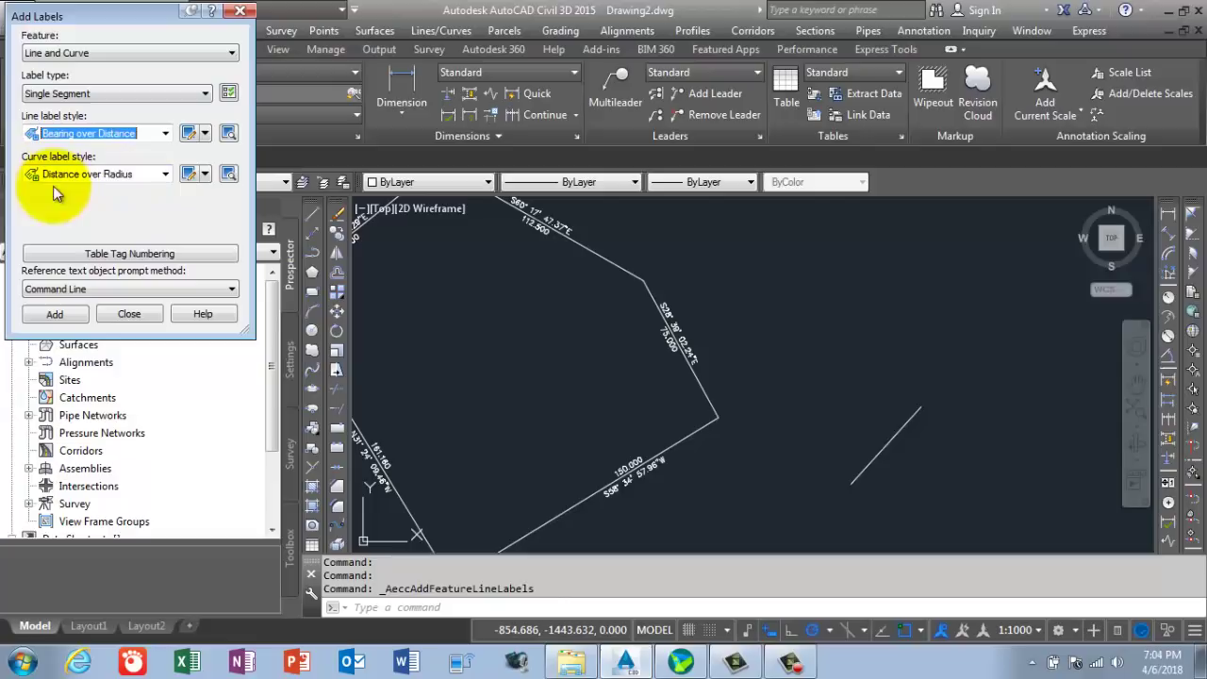
- Set the curve label style to Distance over Radius and add a Bearing over Distance label to the standalone bearing line
{"action": "left_click", "coordinate": [138, 179]}
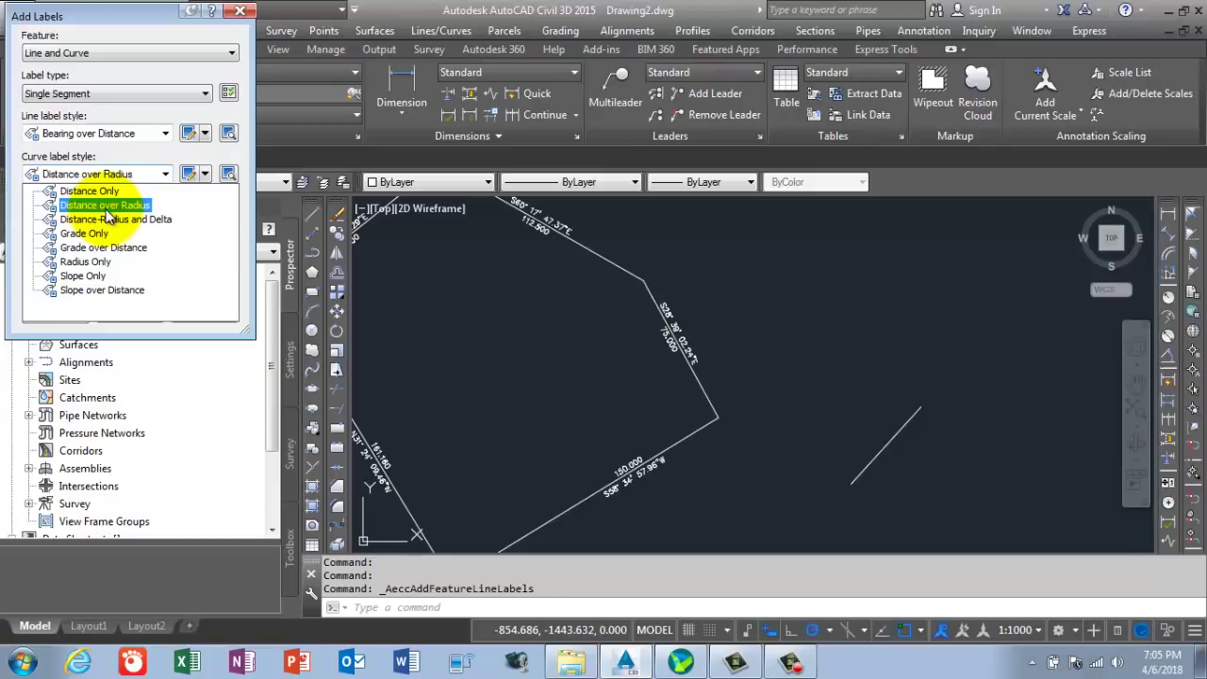
{"action": "left_click", "coordinate": [106, 209]}
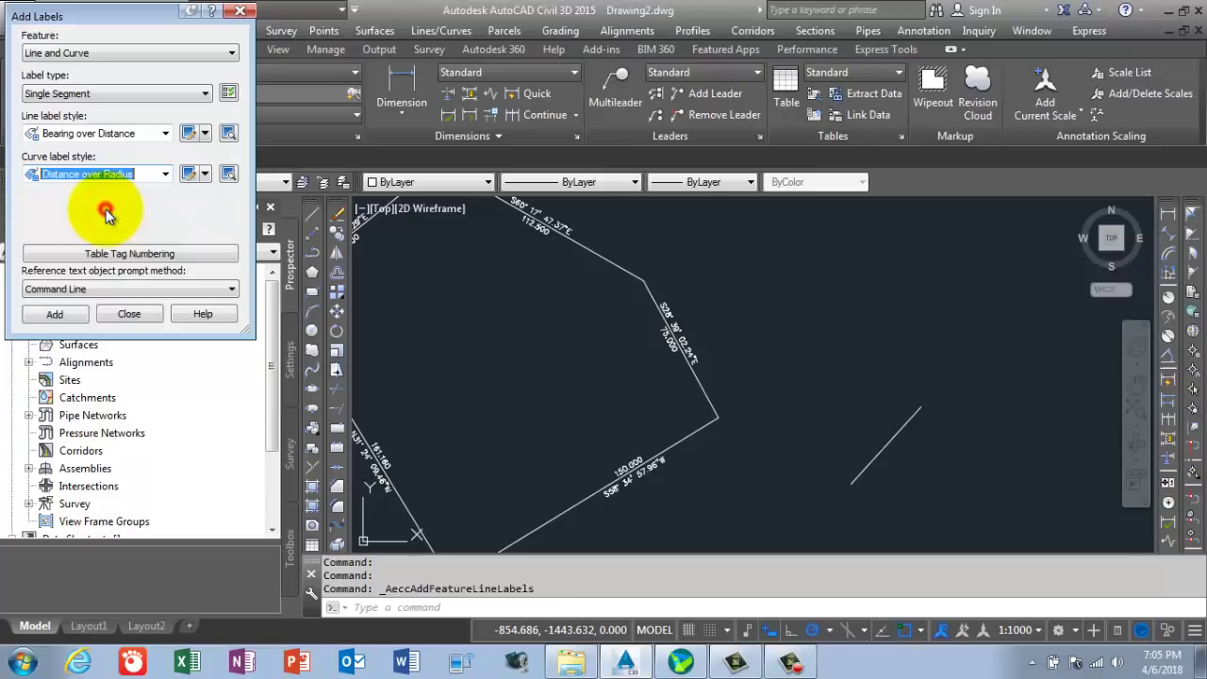
{"action": "left_click", "coordinate": [57, 316]}
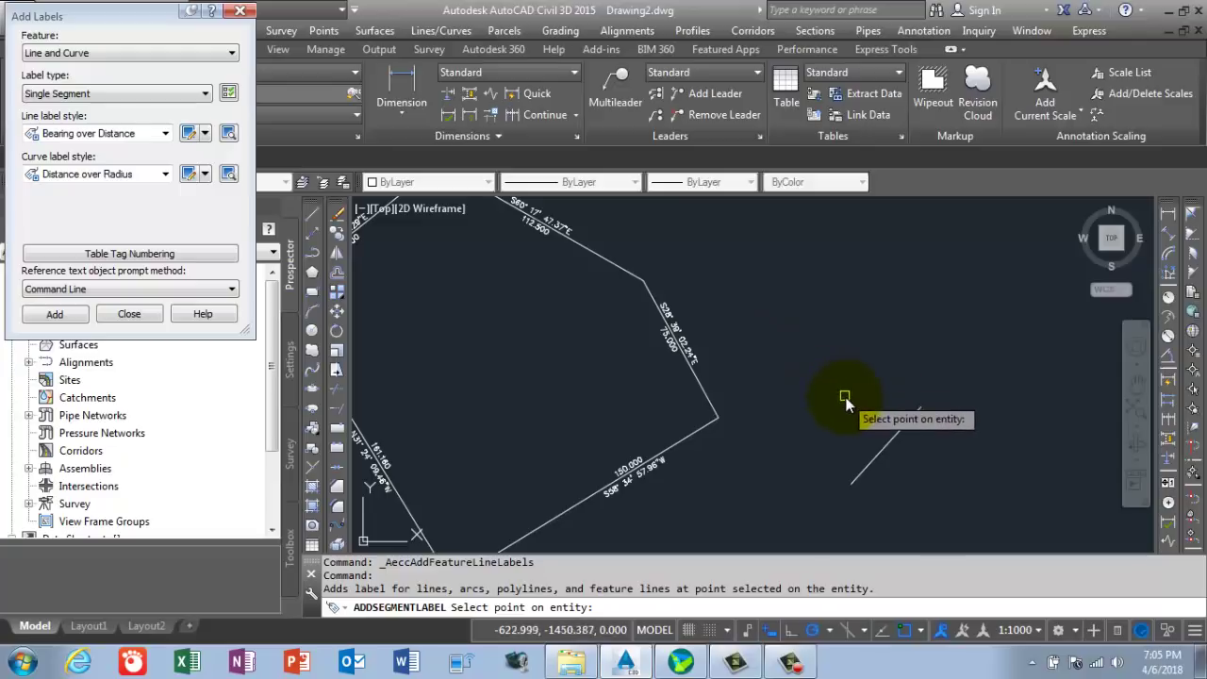
{"action": "left_click", "coordinate": [887, 441]}
{"action": "scroll", "coordinate": [886, 444], "scroll_direction": "up", "scroll_amount": 5}
{"action": "scroll", "coordinate": [874, 444], "scroll_direction": "down", "scroll_amount": 4}
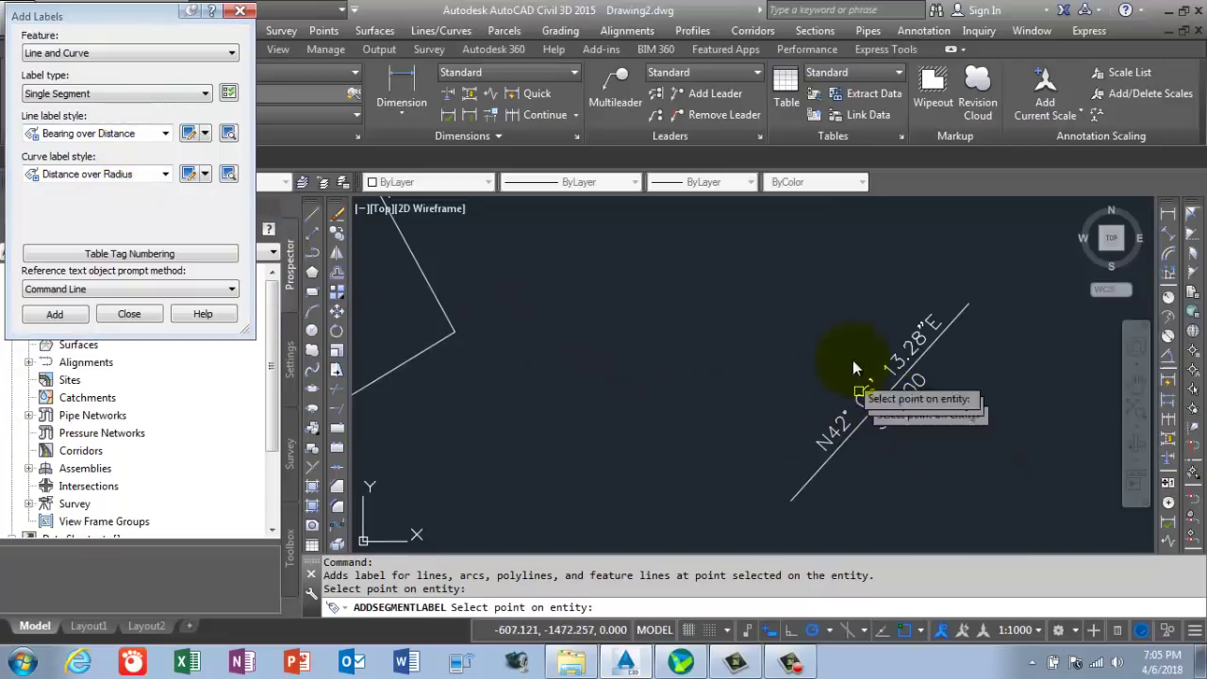
{"action": "scroll", "coordinate": [853, 360], "scroll_direction": "down", "scroll_amount": 5}
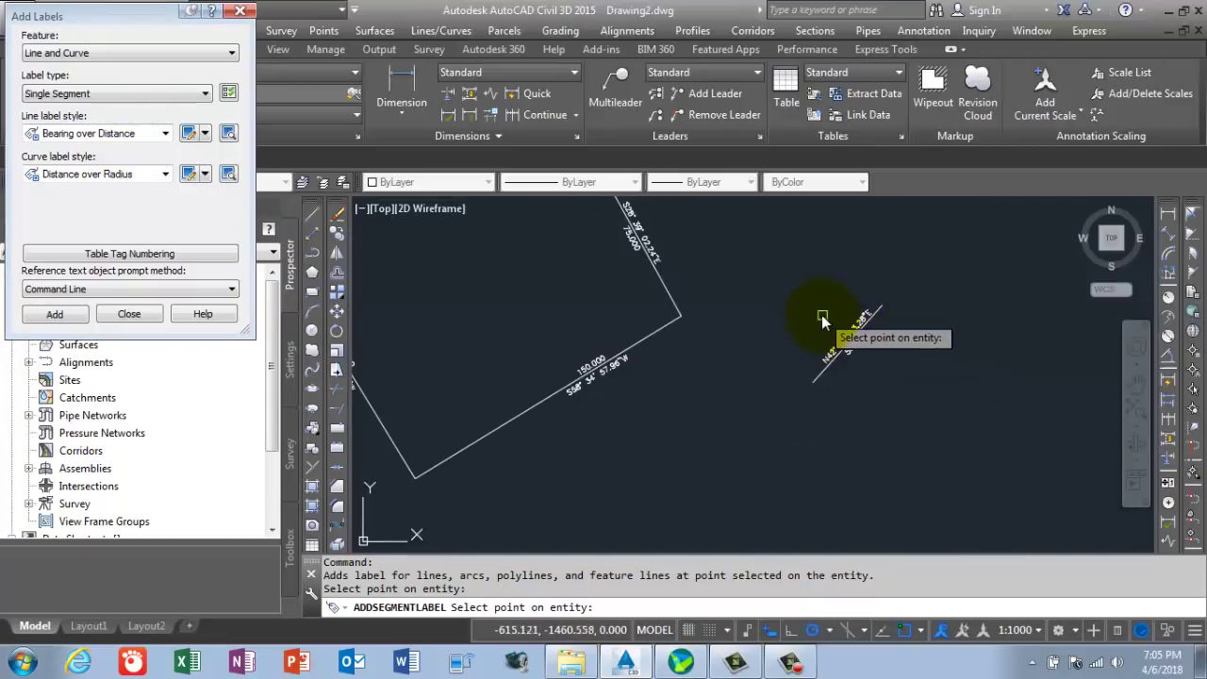
{"action": "right_click", "coordinate": [821, 315]}
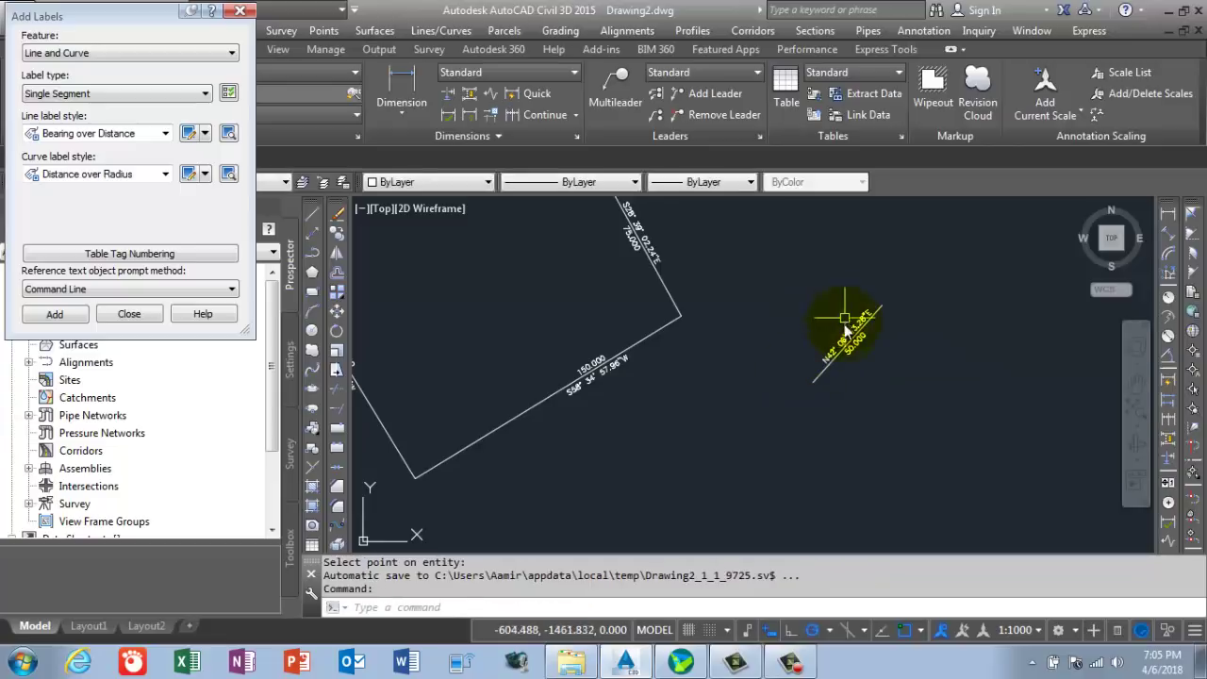
- Erase the standalone bearing line together with its label, and close the Add Labels dialog
{"action": "left_click", "coordinate": [894, 382]}
{"action": "left_click", "coordinate": [797, 309]}
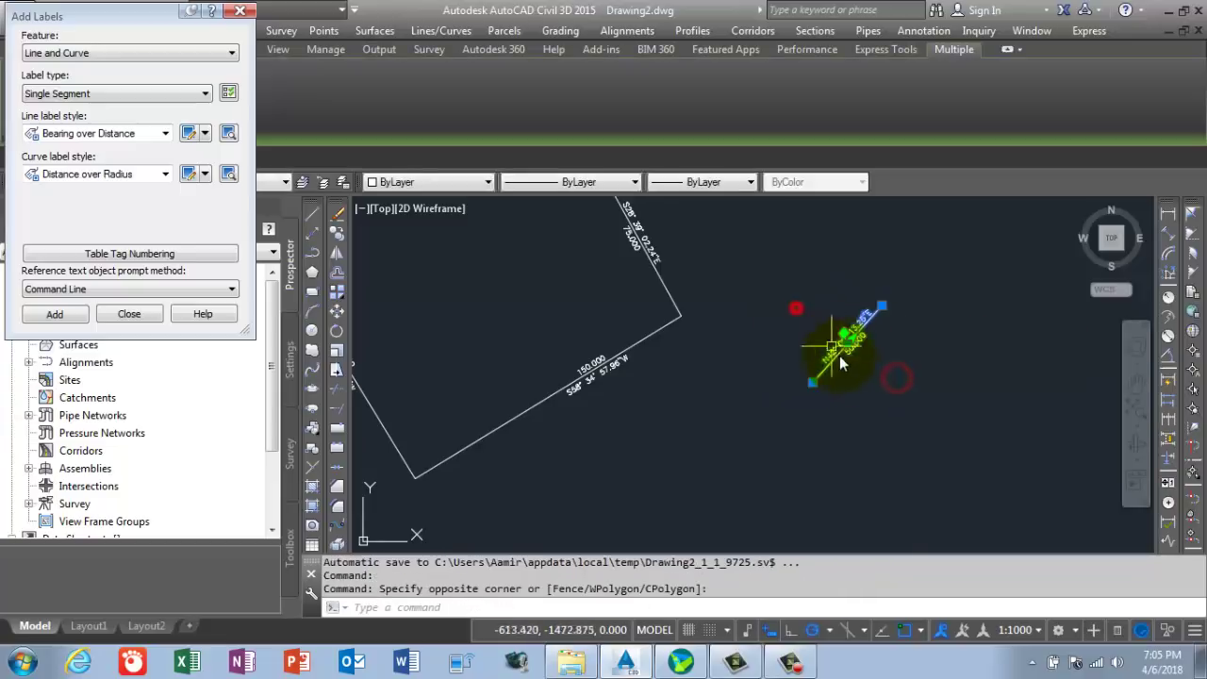
{"action": "key", "text": "Delete"}
{"action": "scroll", "coordinate": [811, 429], "scroll_direction": "down", "scroll_amount": 2}
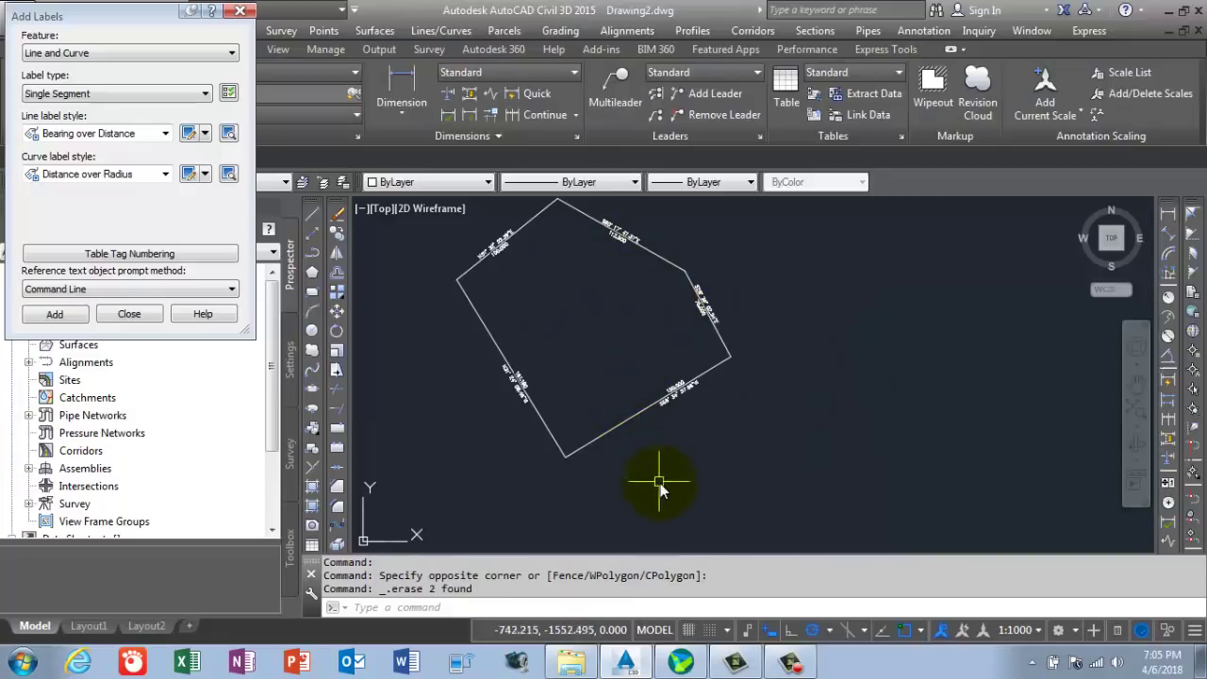
{"action": "middle_click_drag", "start_coordinate": [660, 483], "coordinate": [646, 559]}
{"action": "scroll", "coordinate": [622, 316], "scroll_direction": "up", "scroll_amount": 5}
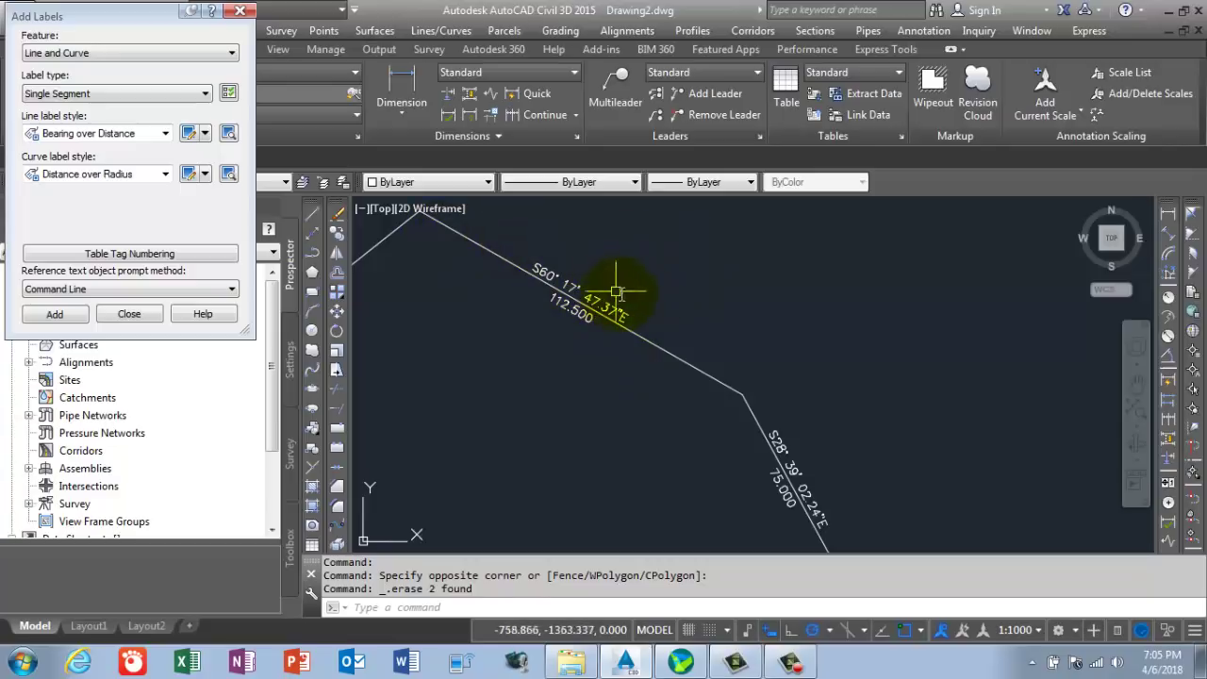
{"action": "scroll", "coordinate": [780, 314], "scroll_direction": "down", "scroll_amount": 2}
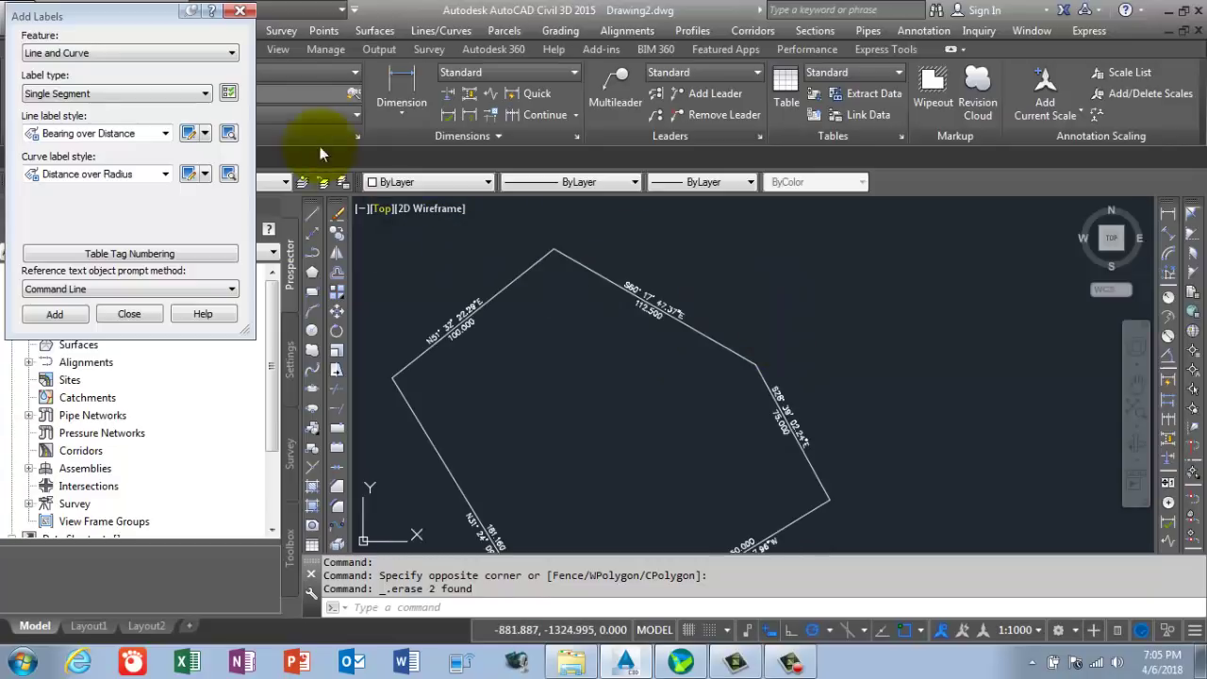
{"action": "left_click", "coordinate": [239, 12]}
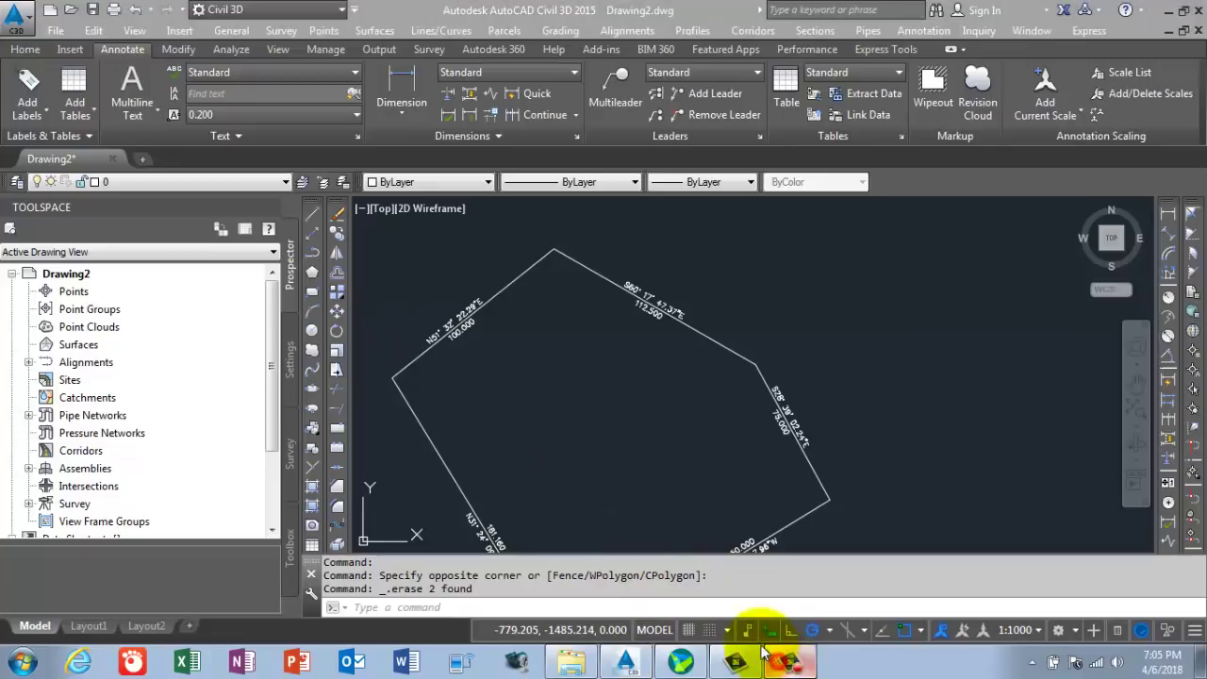
- Start creating a parcel line table with the Length & Direction table style
{"action": "left_click", "coordinate": [92, 115]}
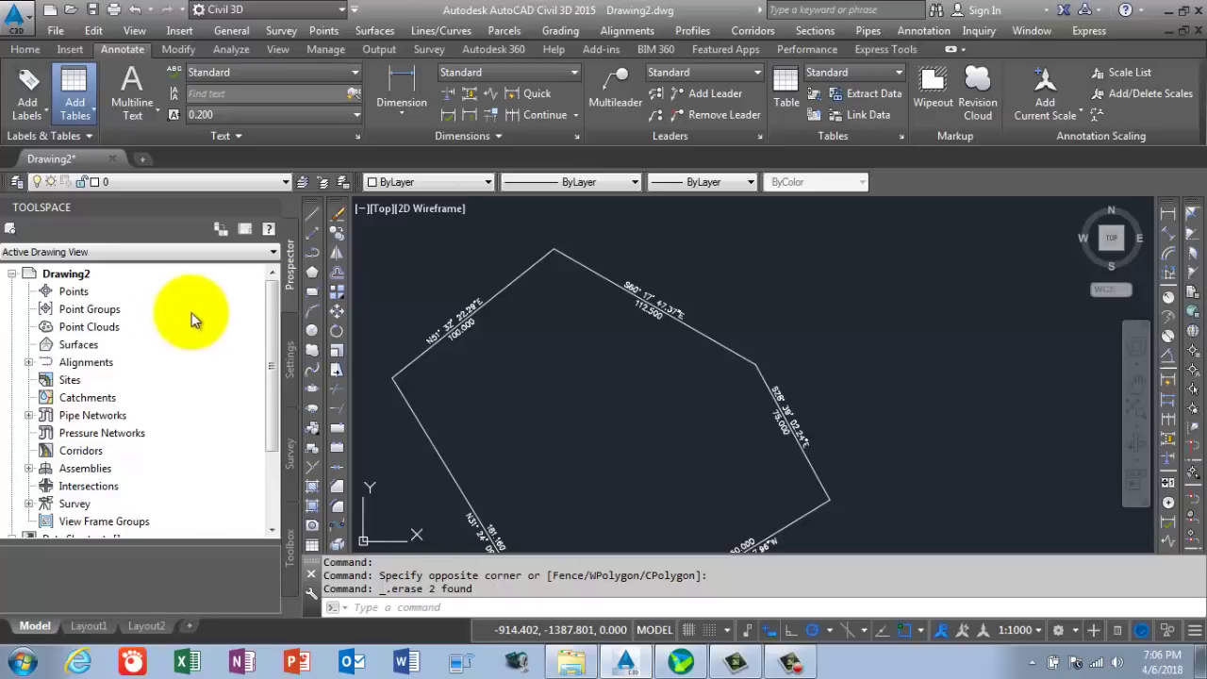
{"action": "left_click", "coordinate": [331, 321]}
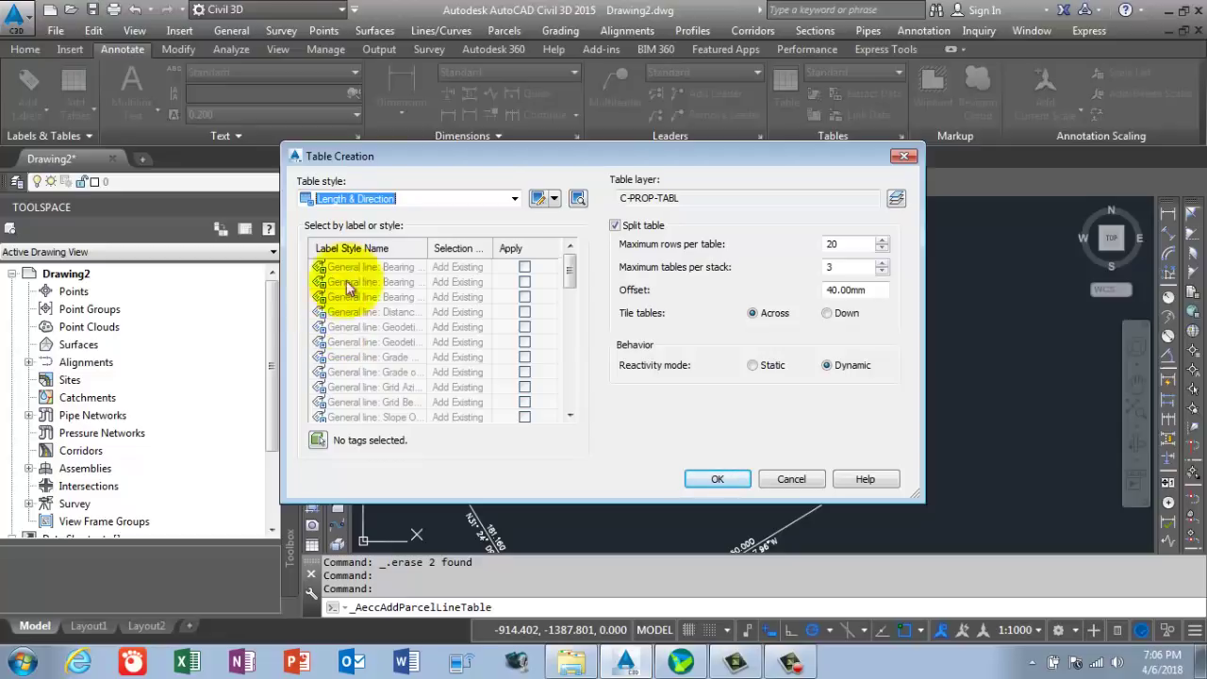
{"action": "left_click", "coordinate": [517, 198]}
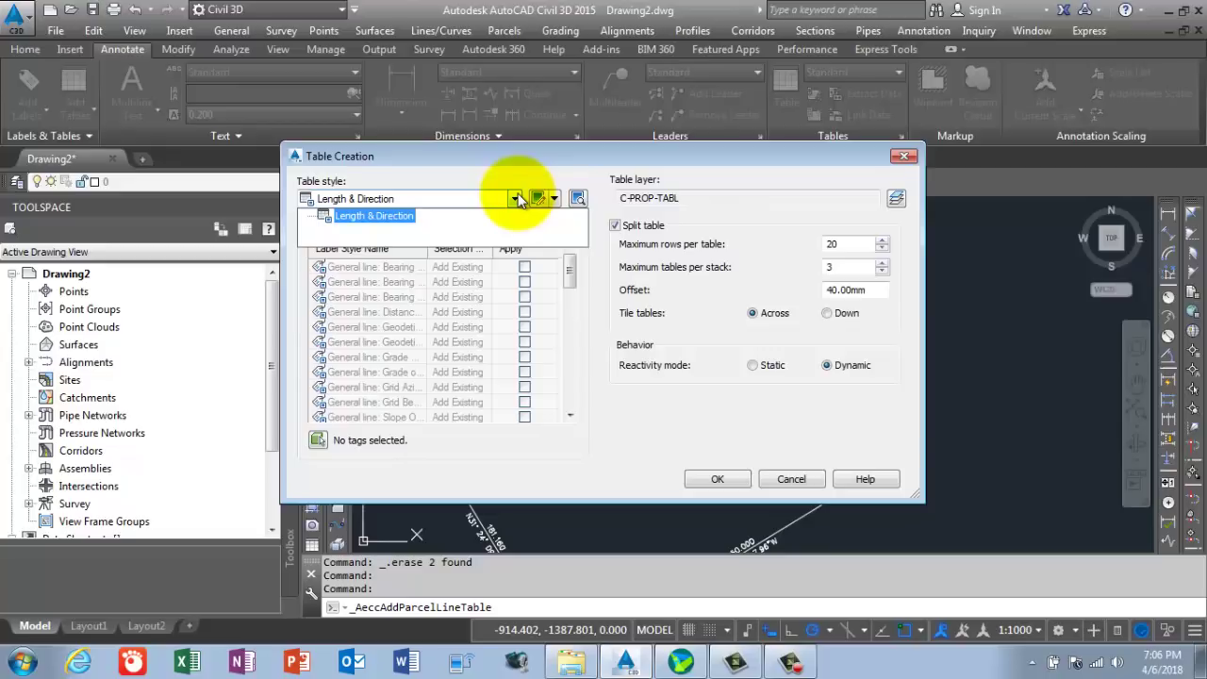
{"action": "left_click", "coordinate": [517, 198]}
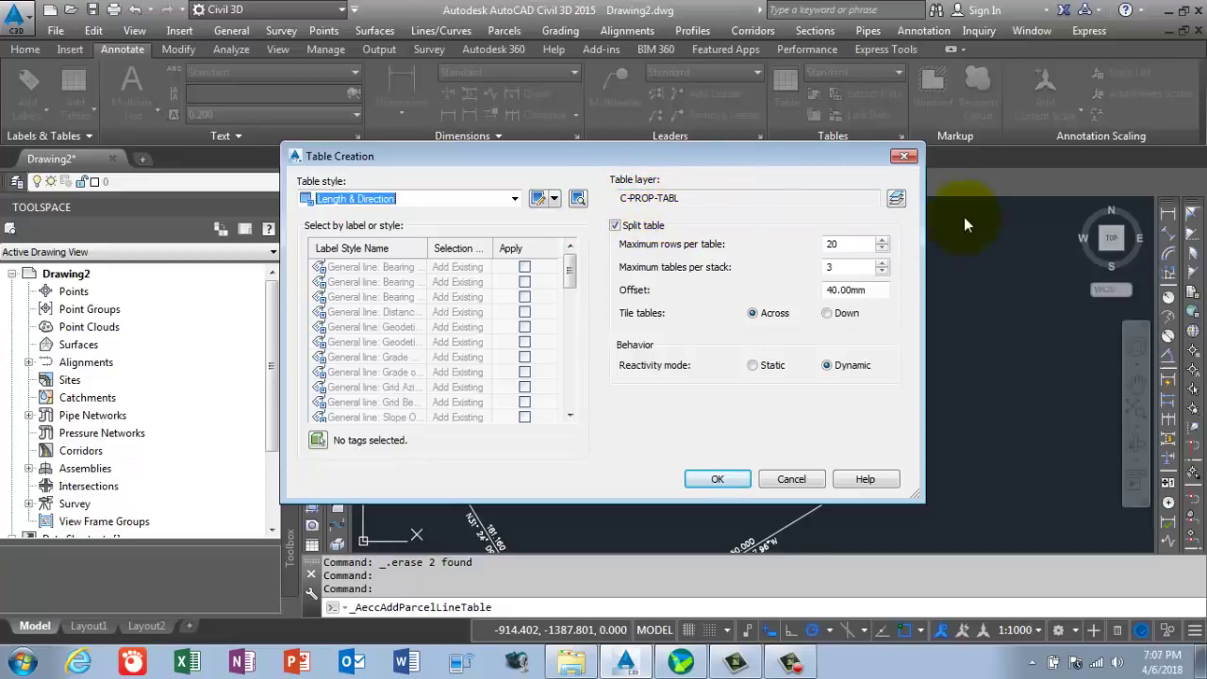
- Examine the drawing layers available as the base layer for the parcel line table
{"action": "left_click", "coordinate": [896, 201]}
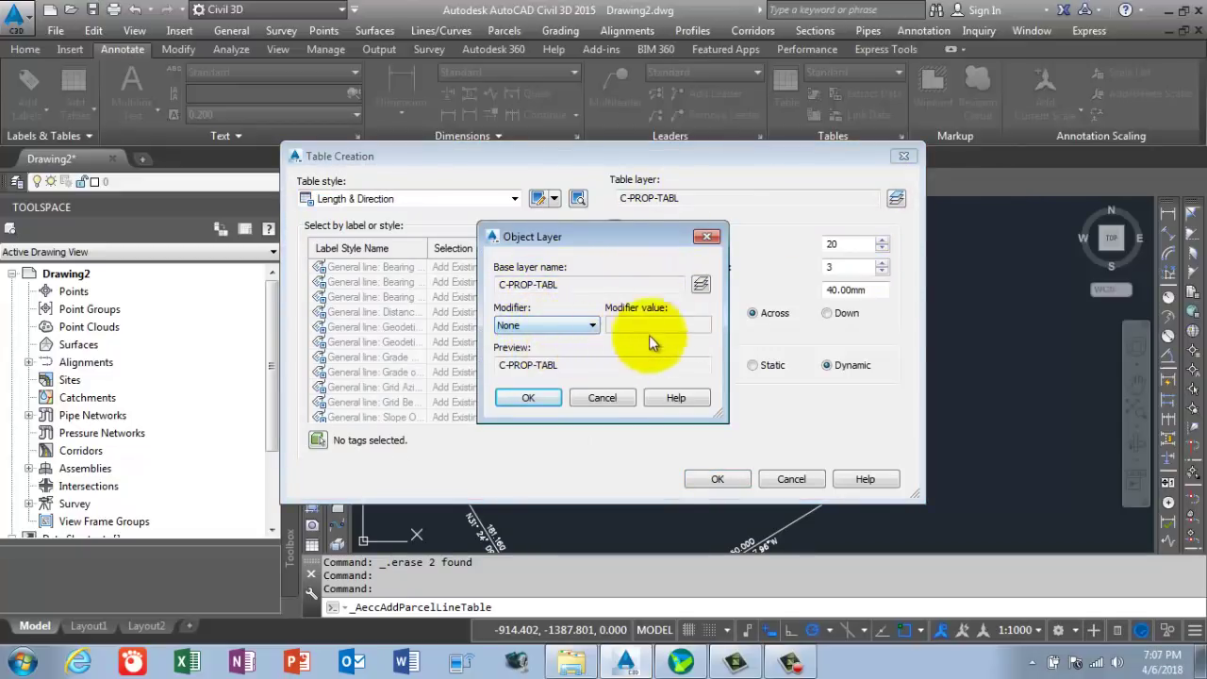
{"action": "left_click", "coordinate": [700, 285]}
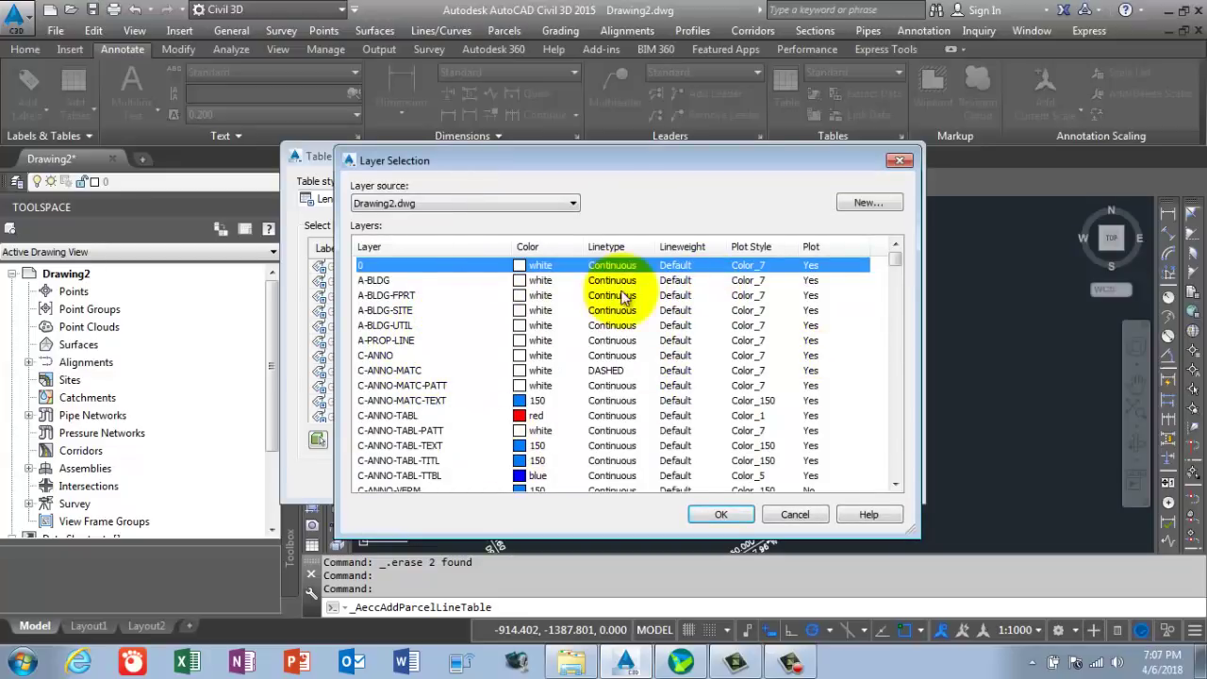
{"action": "scroll", "coordinate": [675, 366], "scroll_direction": "down", "scroll_amount": 2}
{"action": "scroll", "coordinate": [674, 366], "scroll_direction": "down", "scroll_amount": 4}
{"action": "scroll", "coordinate": [622, 363], "scroll_direction": "up", "scroll_amount": 6}
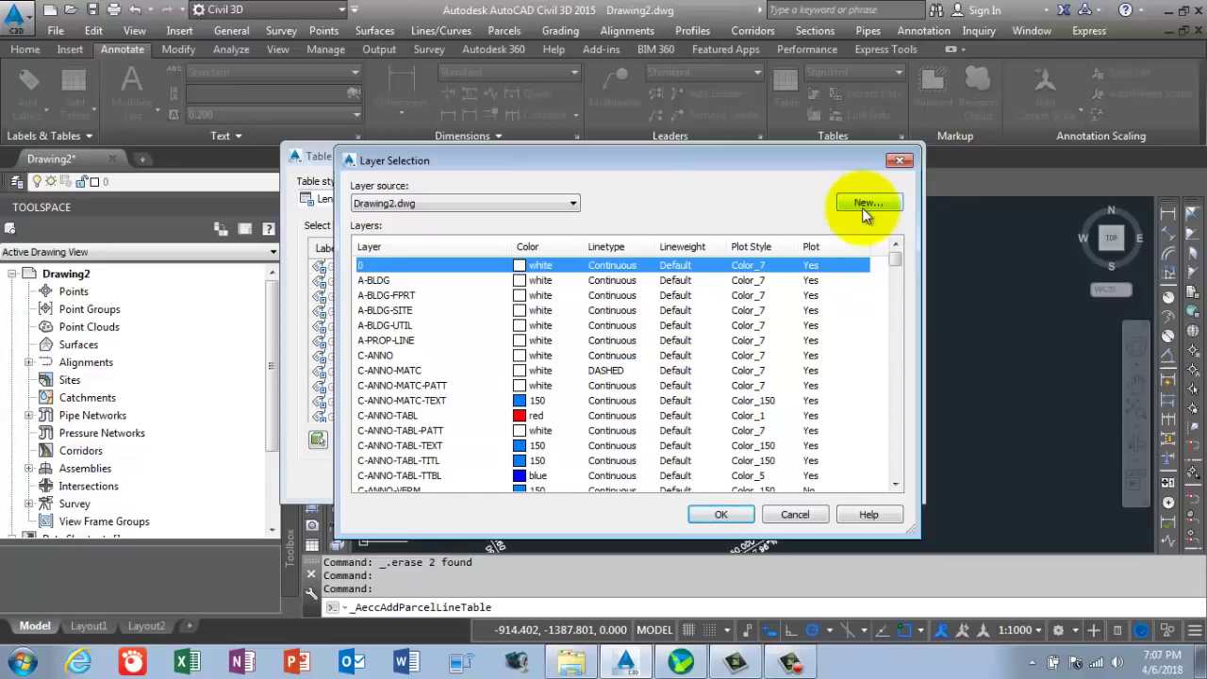
{"action": "left_click", "coordinate": [904, 161]}
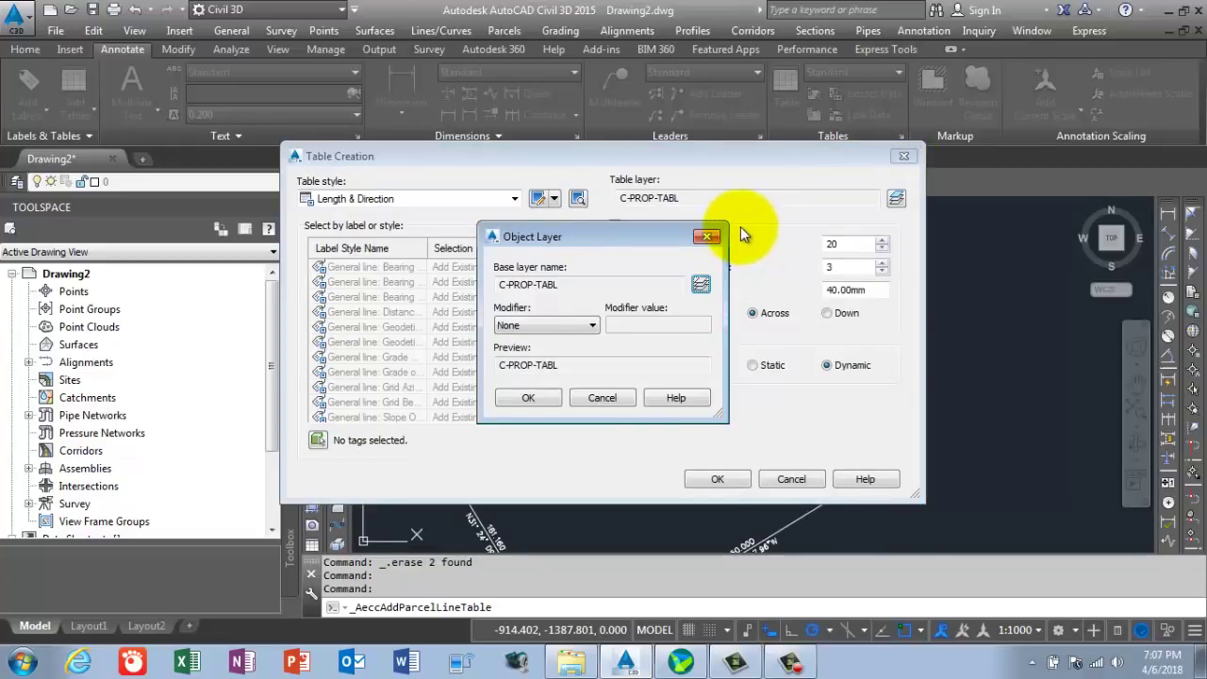
{"action": "left_click", "coordinate": [706, 237]}
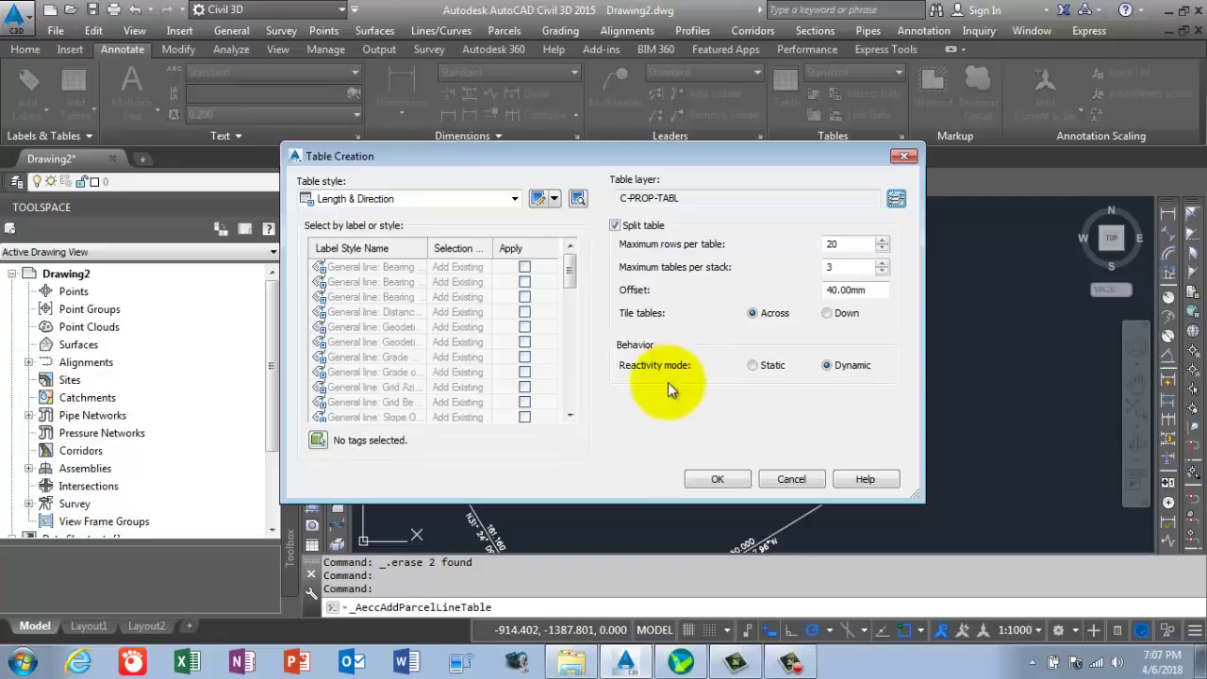
- Select the label of the 75.000 boundary segment for the table and convert its label style to tag mode
{"action": "left_click", "coordinate": [317, 441]}
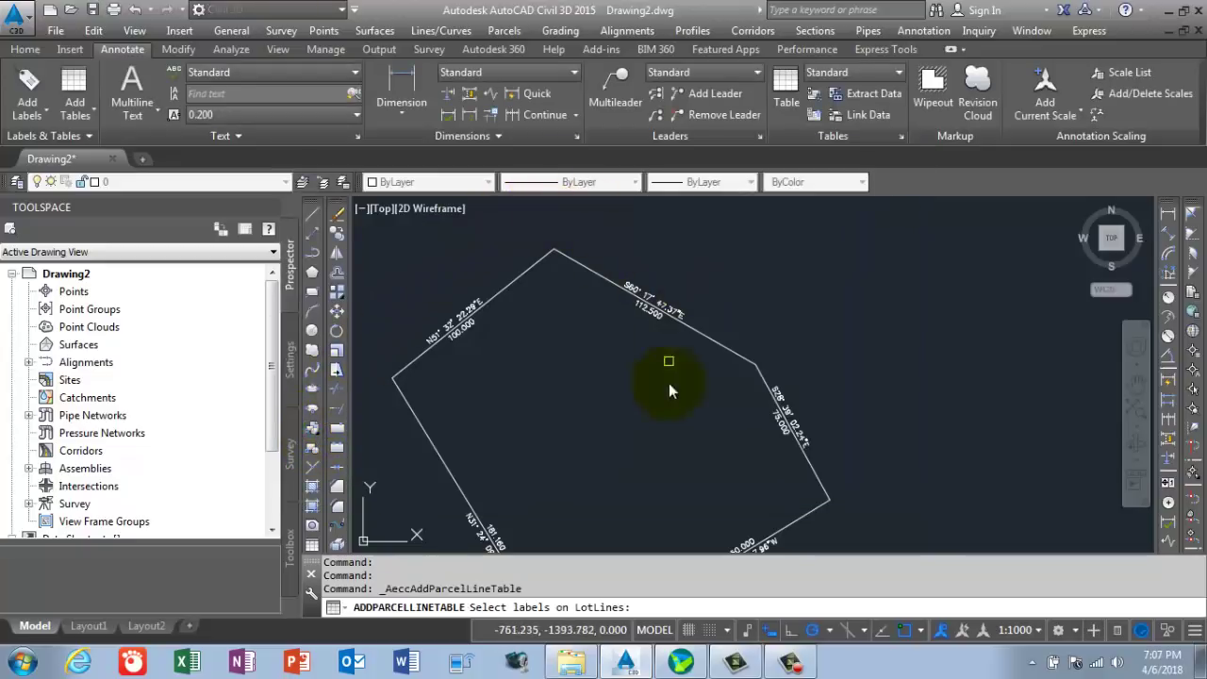
{"action": "scroll", "coordinate": [647, 360], "scroll_direction": "up", "scroll_amount": 2}
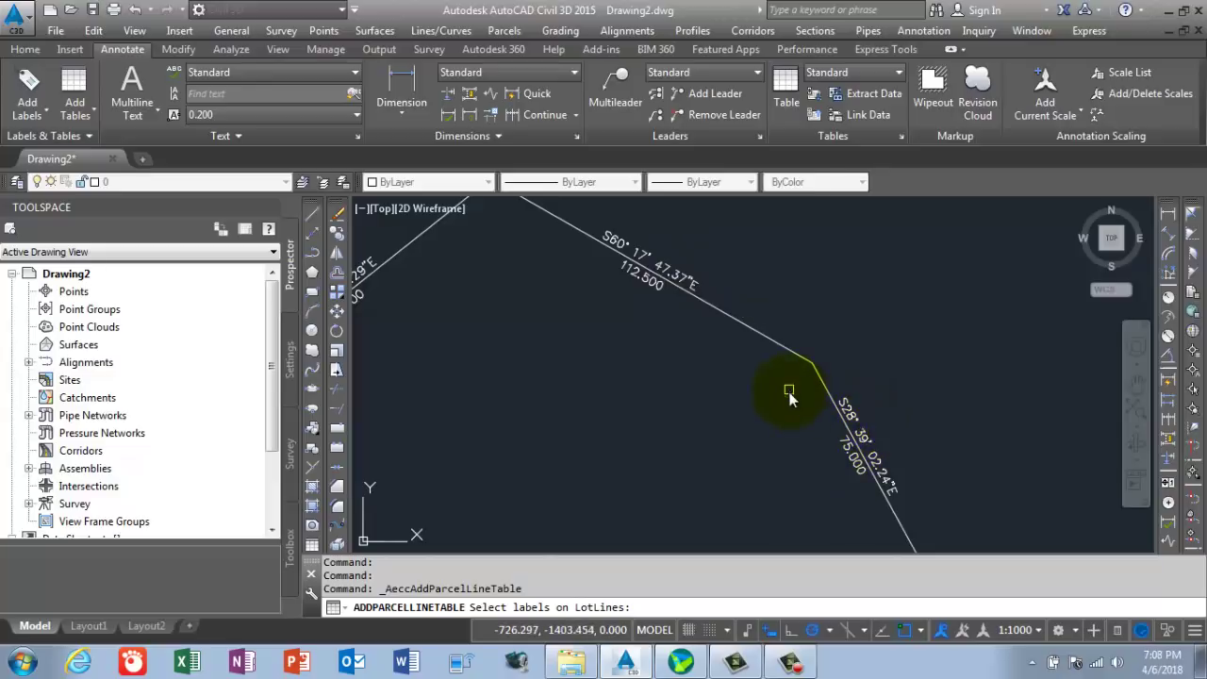
{"action": "scroll", "coordinate": [811, 407], "scroll_direction": "up", "scroll_amount": 3}
{"action": "left_click", "coordinate": [845, 447]}
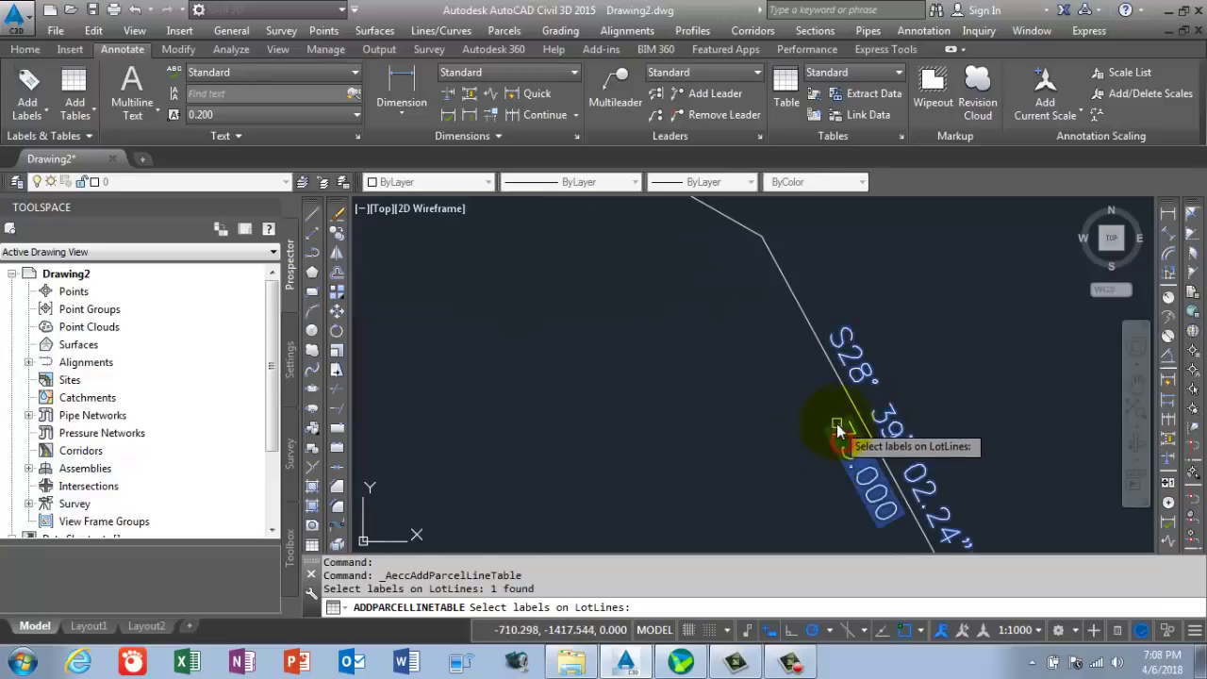
{"action": "scroll", "coordinate": [604, 368], "scroll_direction": "down", "scroll_amount": 2}
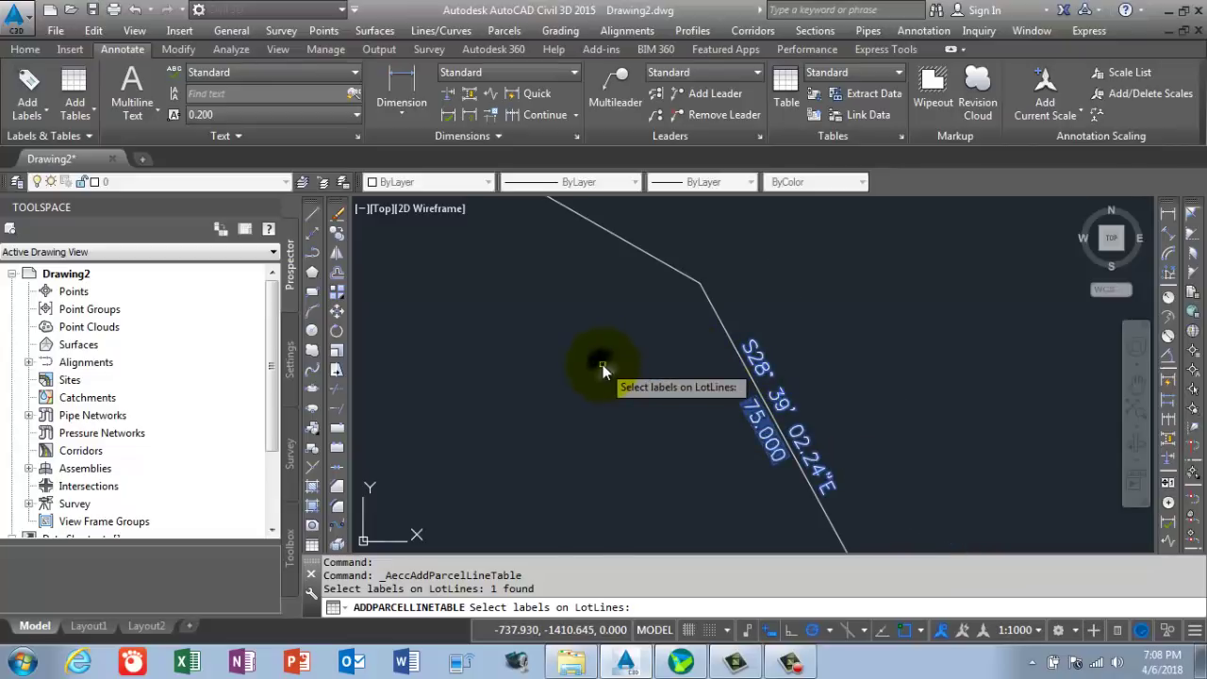
{"action": "key", "text": "Return"}
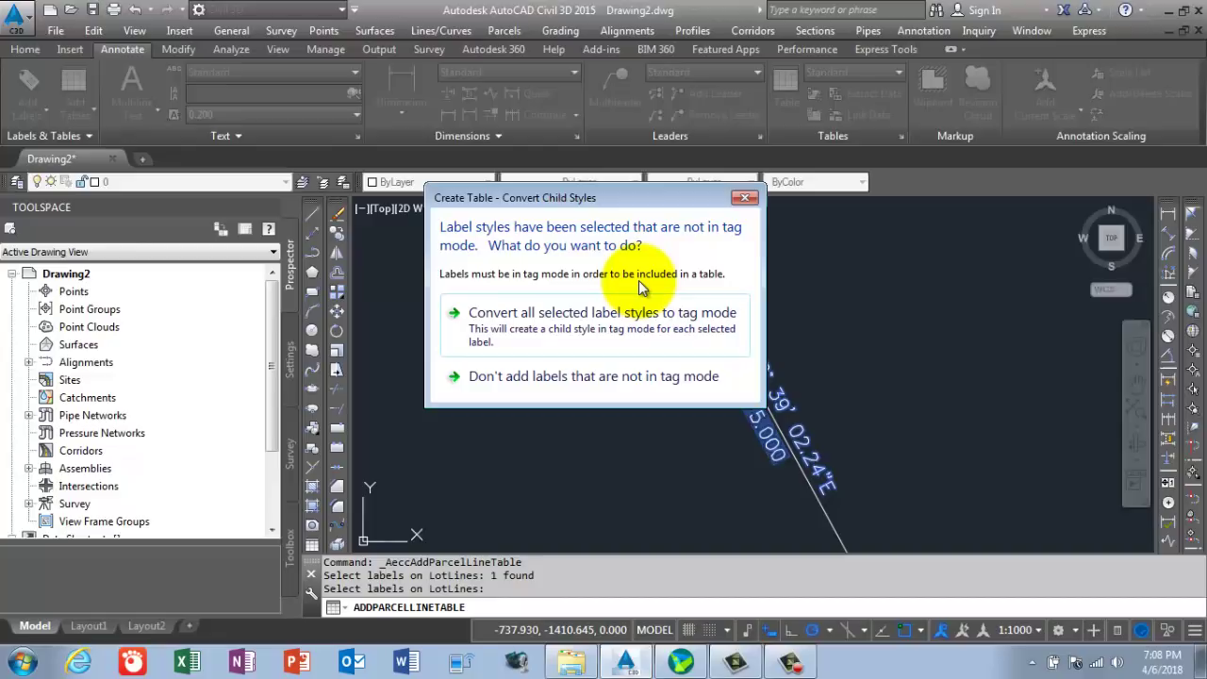
{"action": "left_click", "coordinate": [650, 339]}
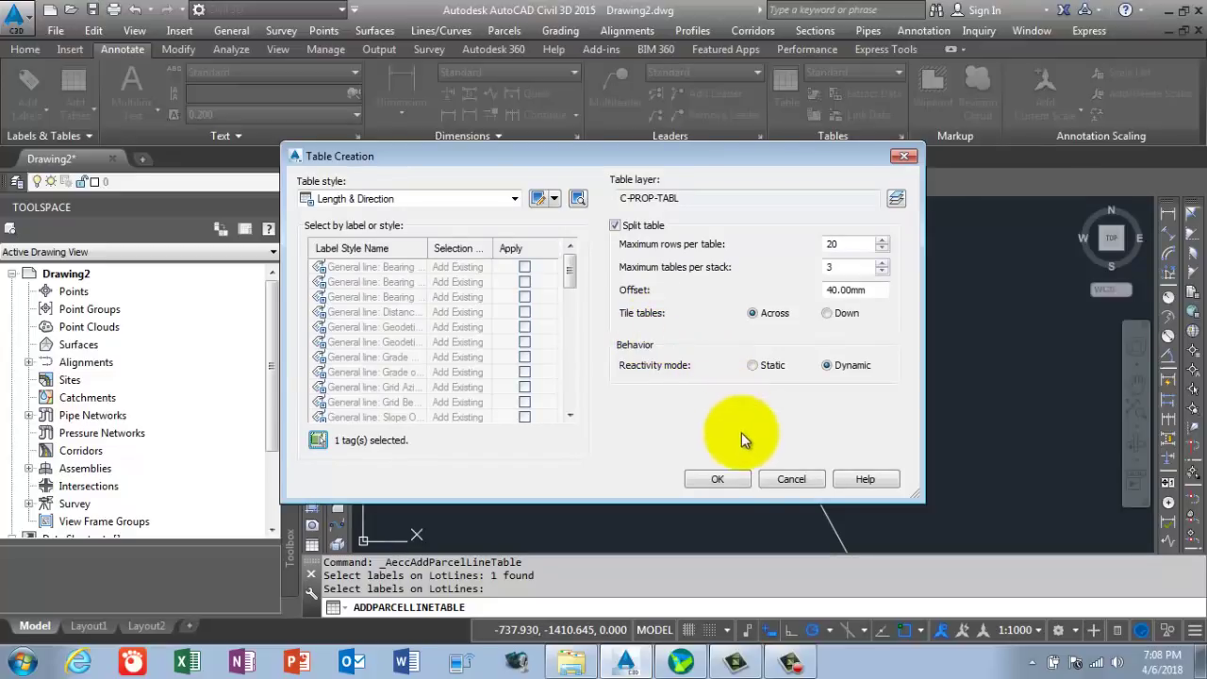
- Create the dynamic parcel line table and place it in the empty area east of the boundary
{"action": "left_click", "coordinate": [738, 479]}
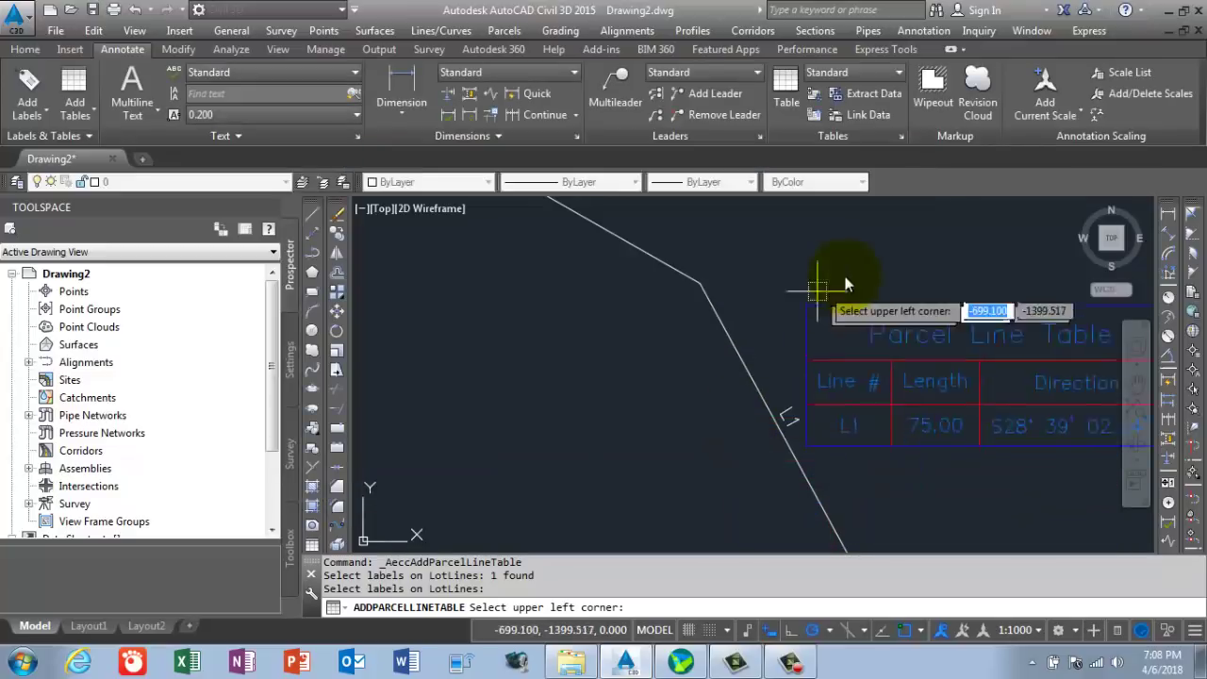
{"action": "scroll", "coordinate": [727, 283], "scroll_direction": "down", "scroll_amount": 3}
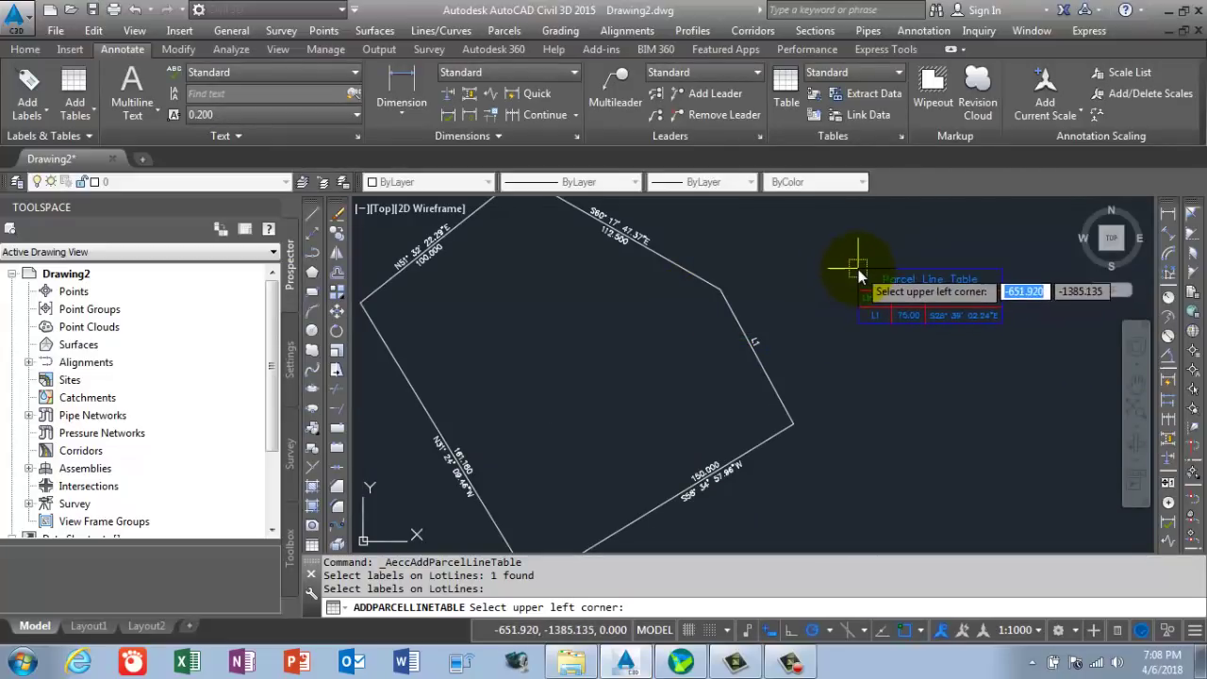
{"action": "left_click", "coordinate": [859, 269]}
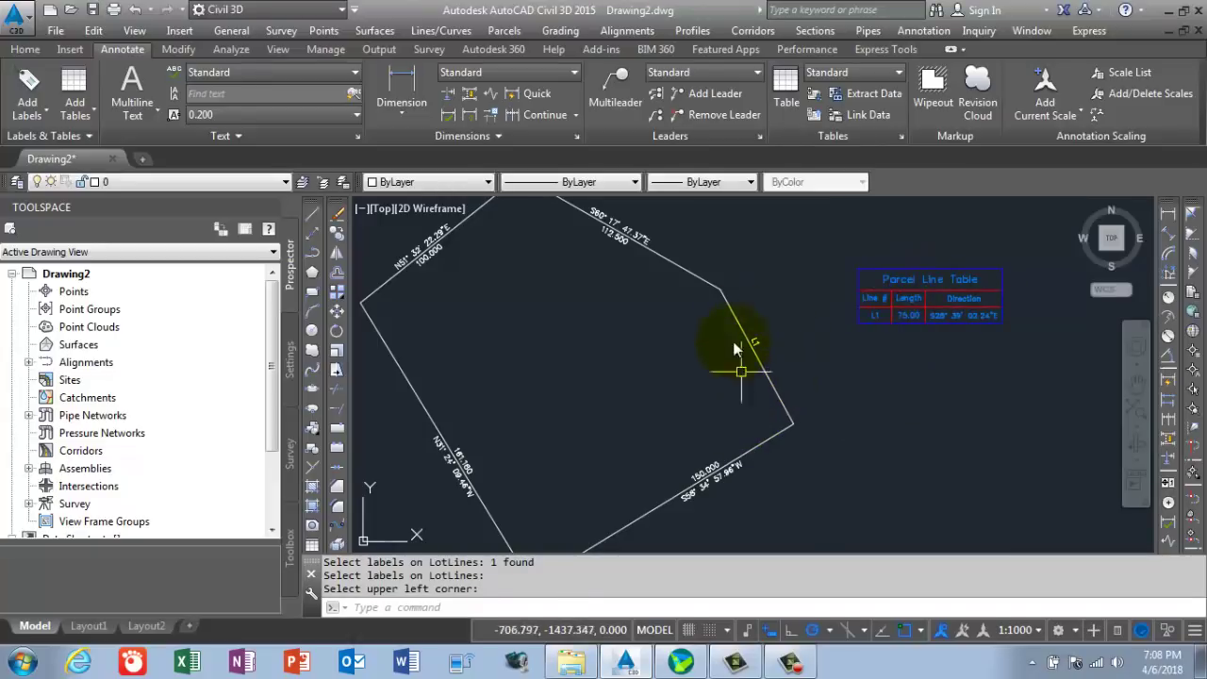
- Add the label of the 150.000 boundary segment to the parcel line table, converting its label style to tag mode
{"action": "scroll", "coordinate": [834, 363], "scroll_direction": "down", "scroll_amount": 2}
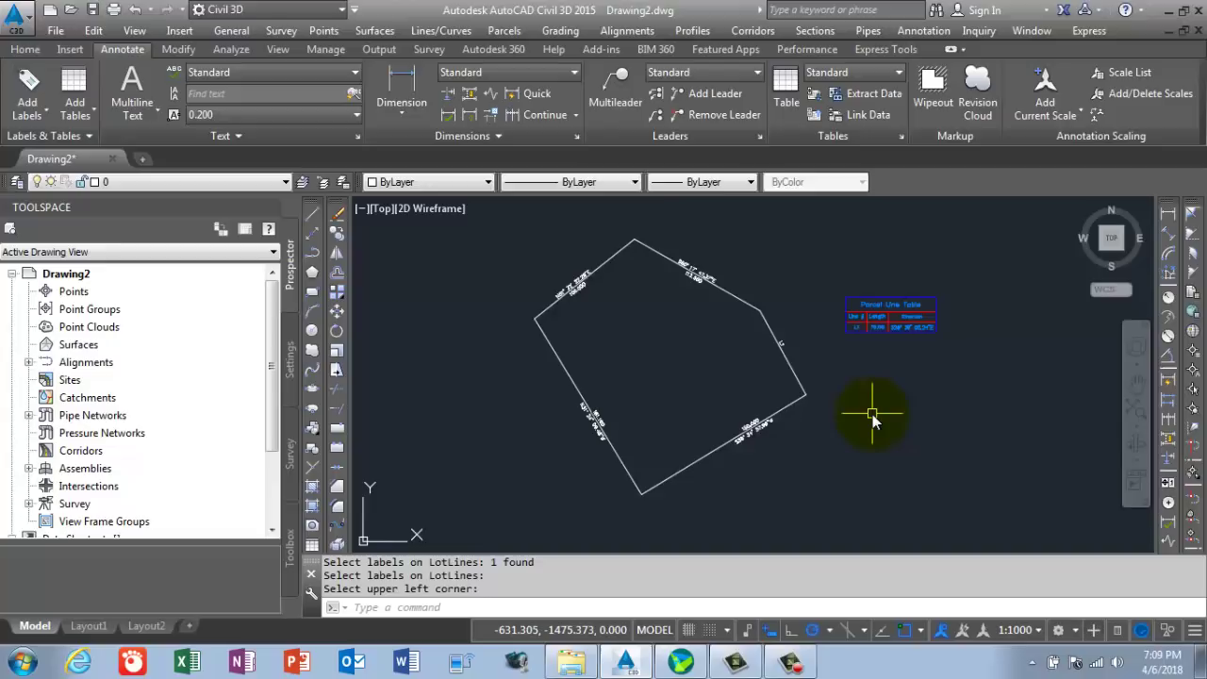
{"action": "scroll", "coordinate": [867, 345], "scroll_direction": "up", "scroll_amount": 4}
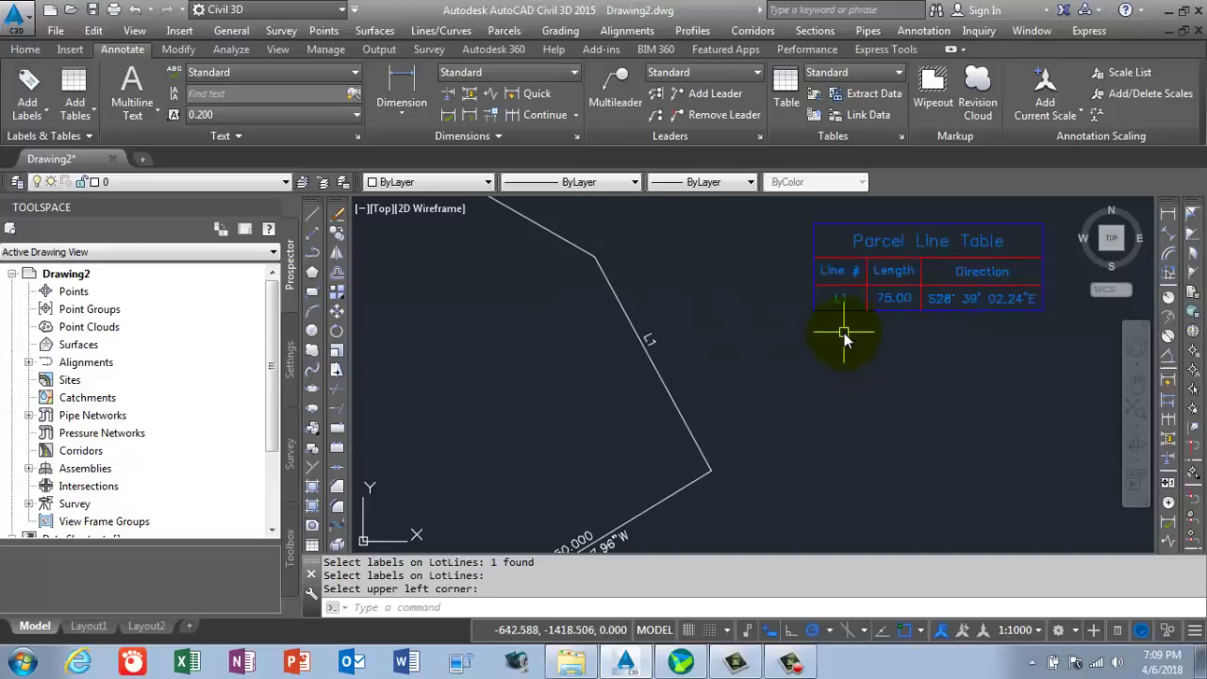
{"action": "left_click", "coordinate": [819, 313]}
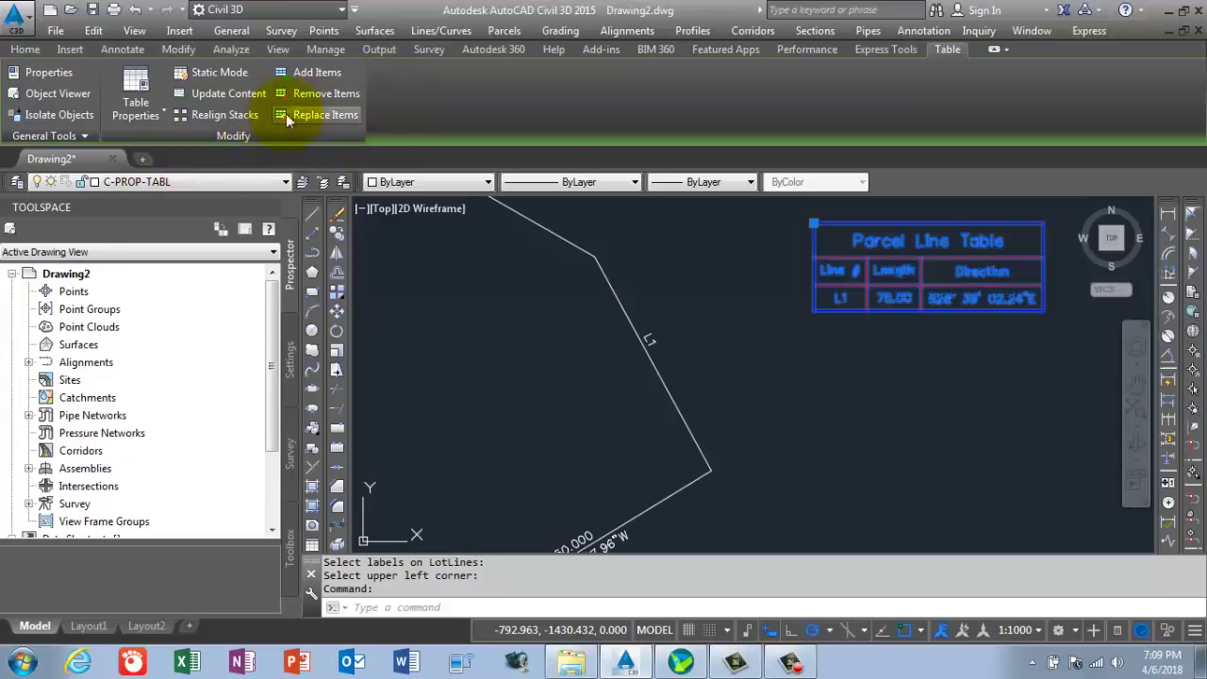
{"action": "left_click", "coordinate": [315, 74]}
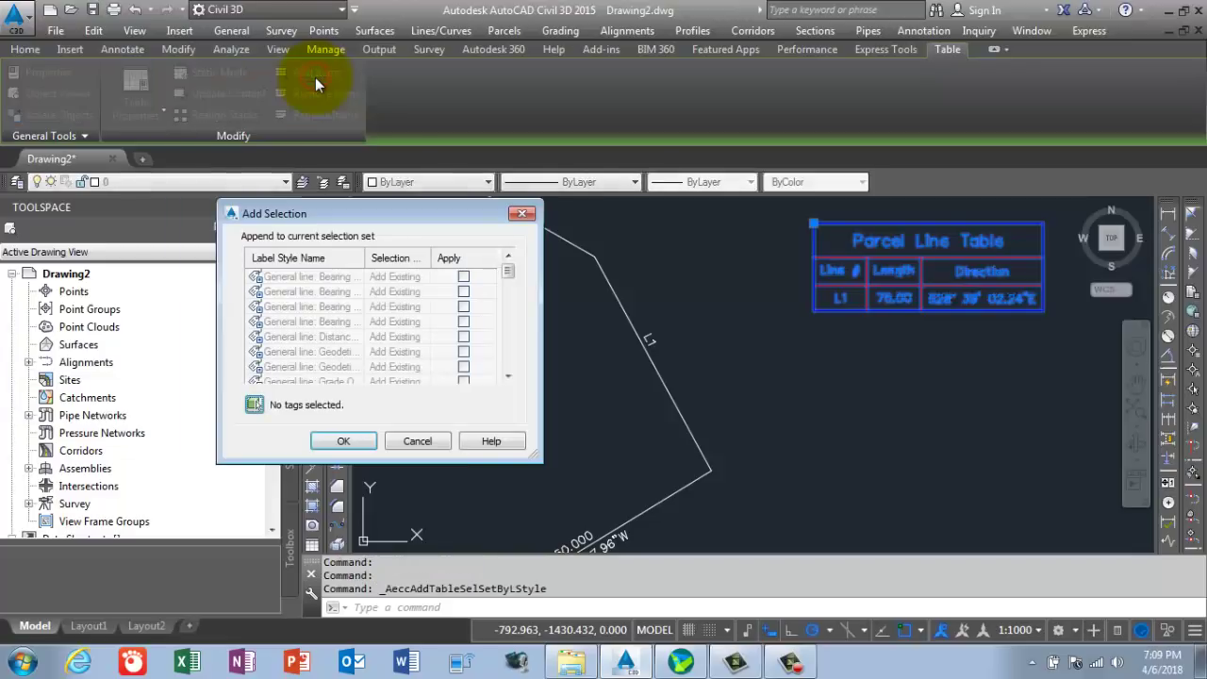
{"action": "left_click", "coordinate": [254, 404]}
{"action": "scroll", "coordinate": [745, 363], "scroll_direction": "down", "scroll_amount": 2}
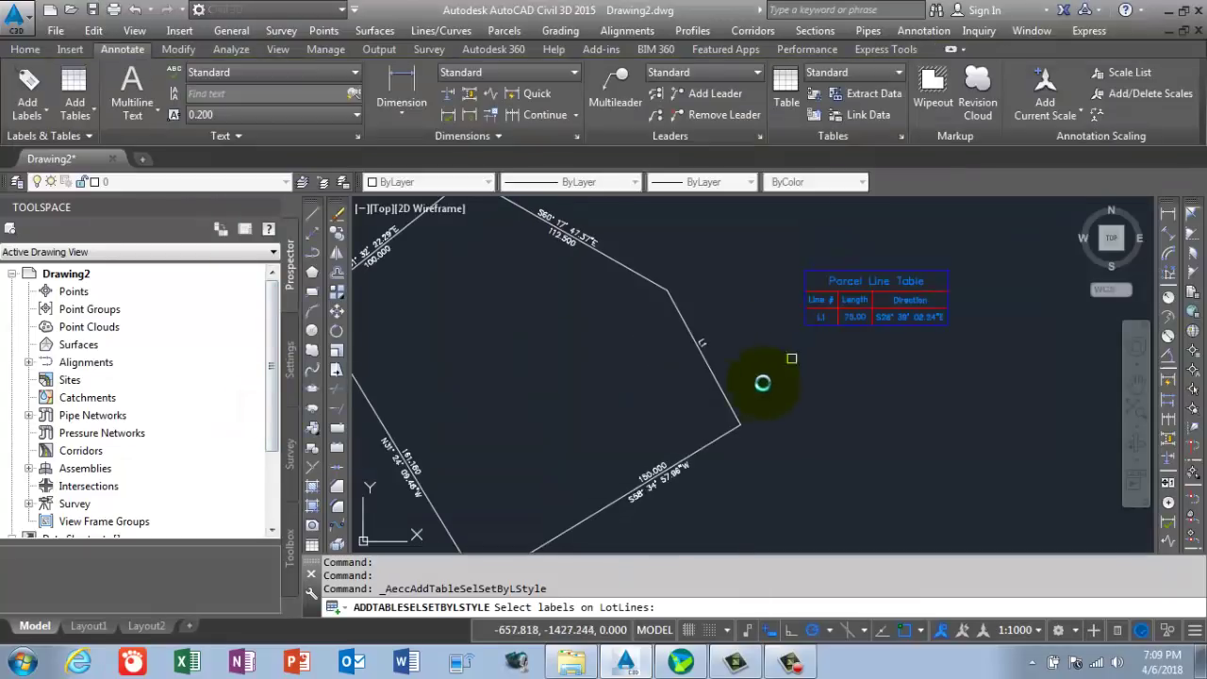
{"action": "left_click", "coordinate": [659, 486]}
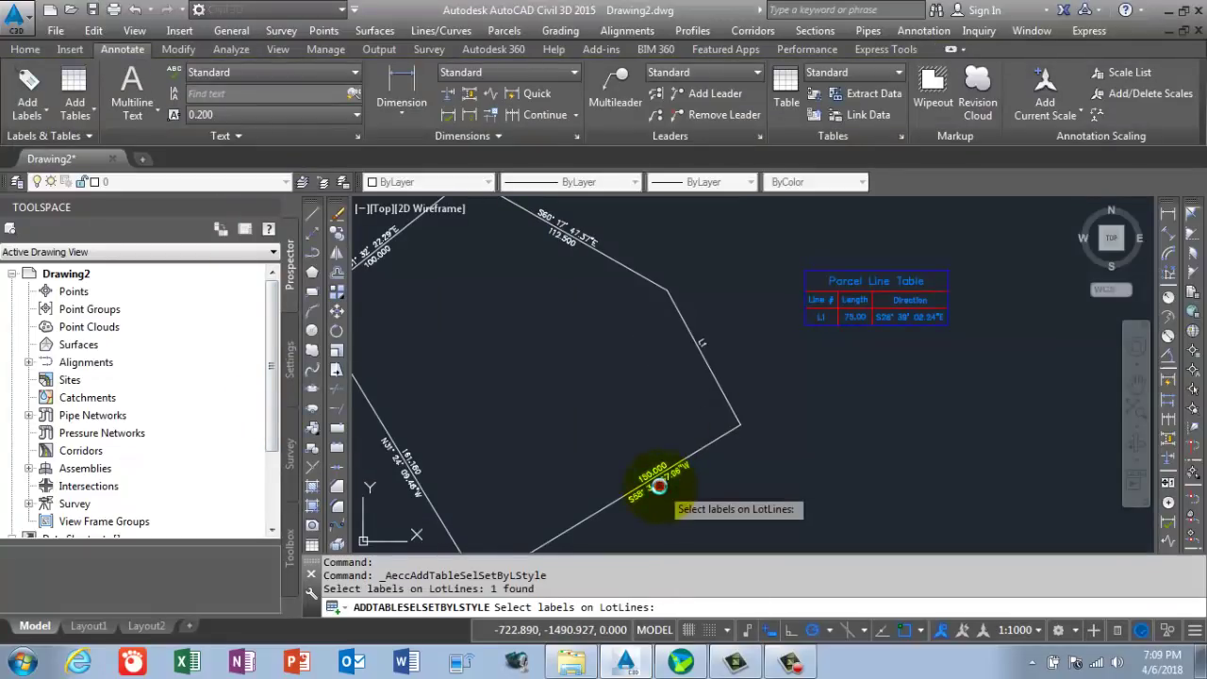
{"action": "key", "text": "Return"}
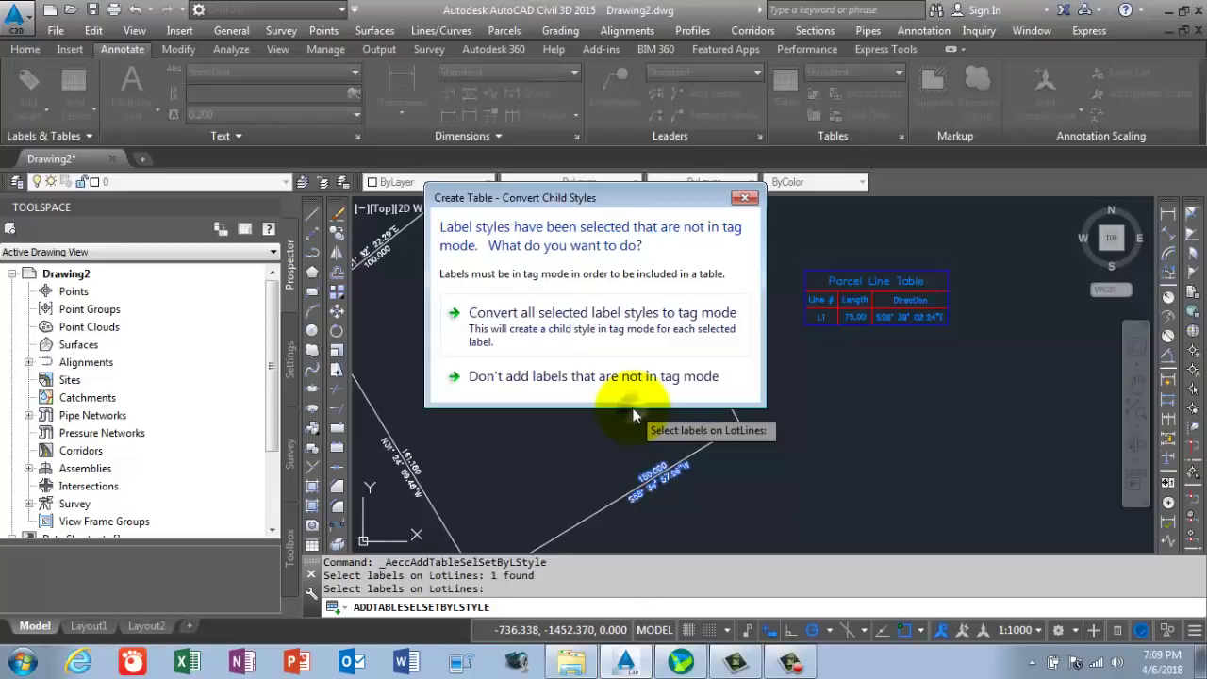
{"action": "left_click", "coordinate": [603, 327]}
{"action": "left_click", "coordinate": [342, 442]}
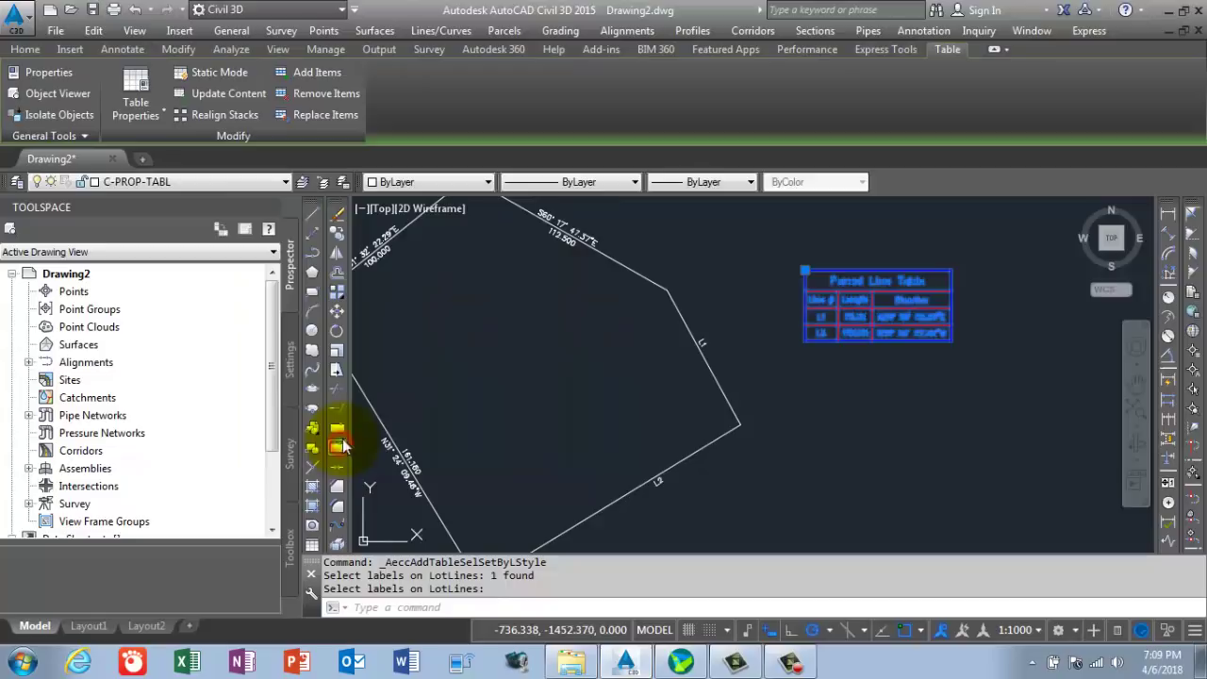
- Add the remaining three boundary segment labels to the parcel line table, converting their label styles to tag mode
{"action": "scroll", "coordinate": [839, 398], "scroll_direction": "down", "scroll_amount": 2}
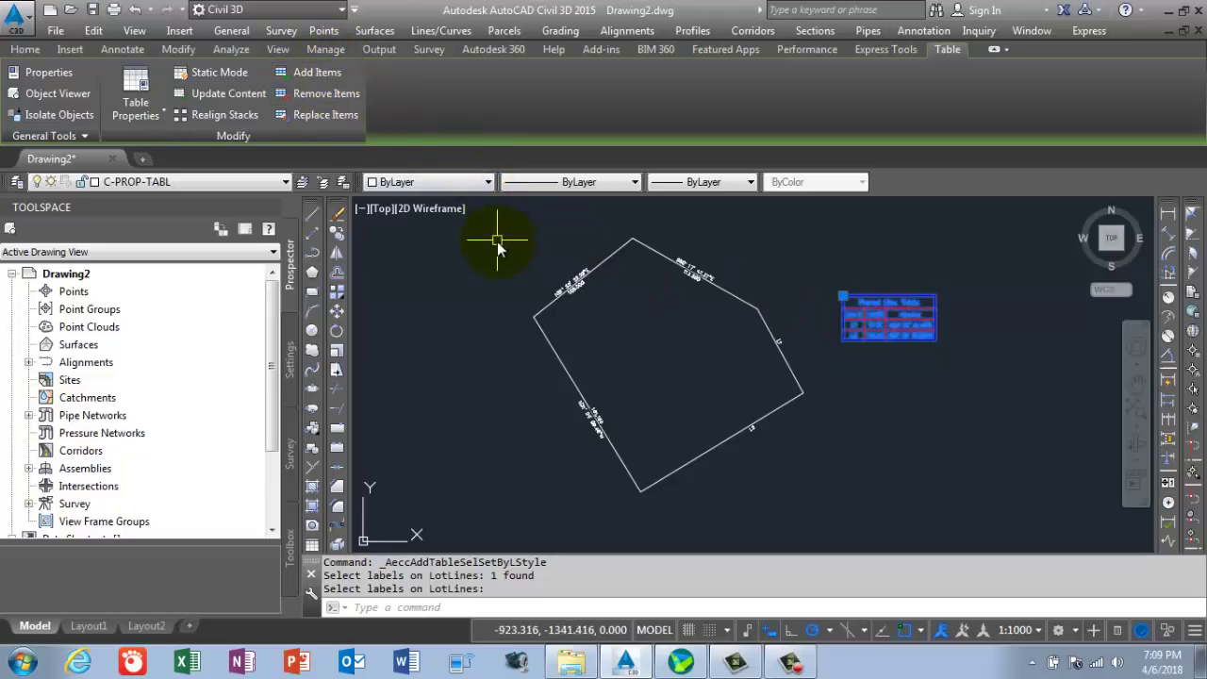
{"action": "left_click", "coordinate": [316, 71]}
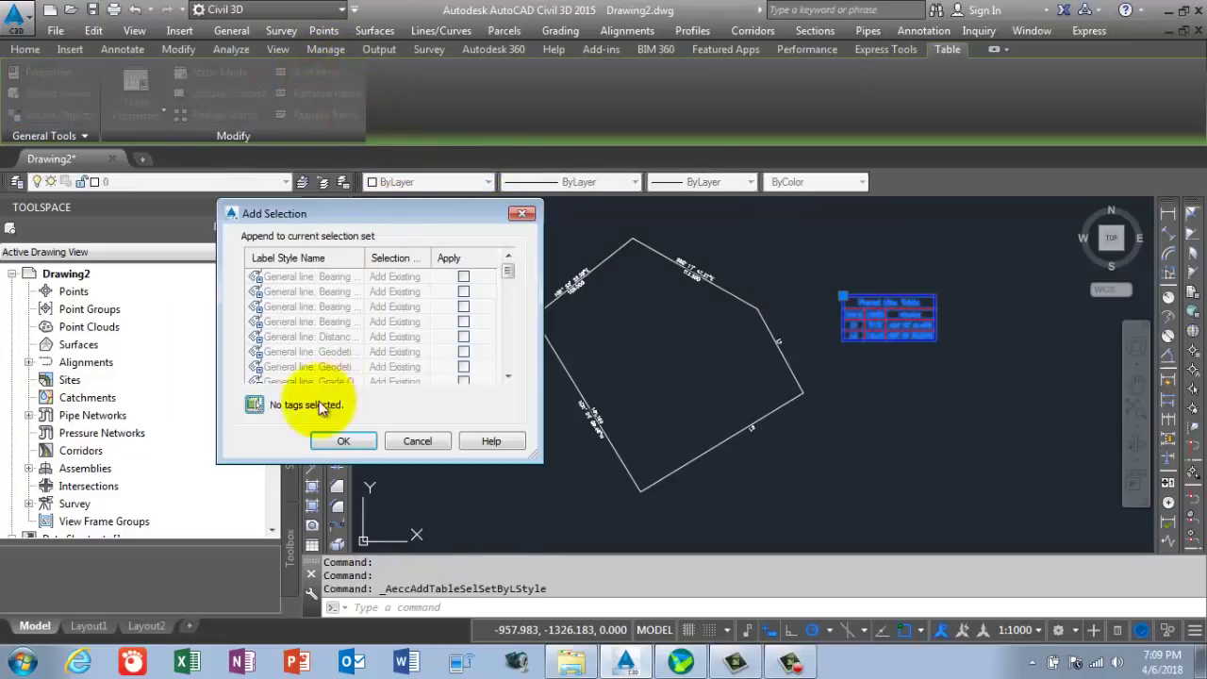
{"action": "left_click", "coordinate": [251, 405]}
{"action": "scroll", "coordinate": [565, 271], "scroll_direction": "down", "scroll_amount": 3}
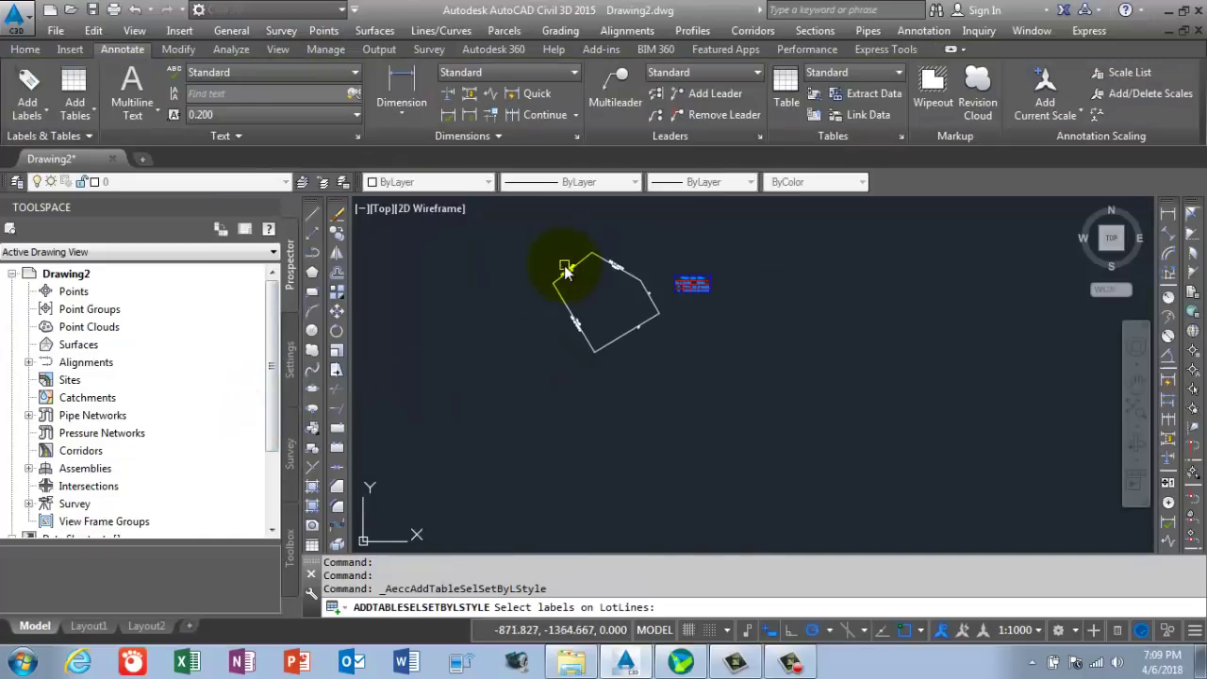
{"action": "left_click", "coordinate": [499, 256]}
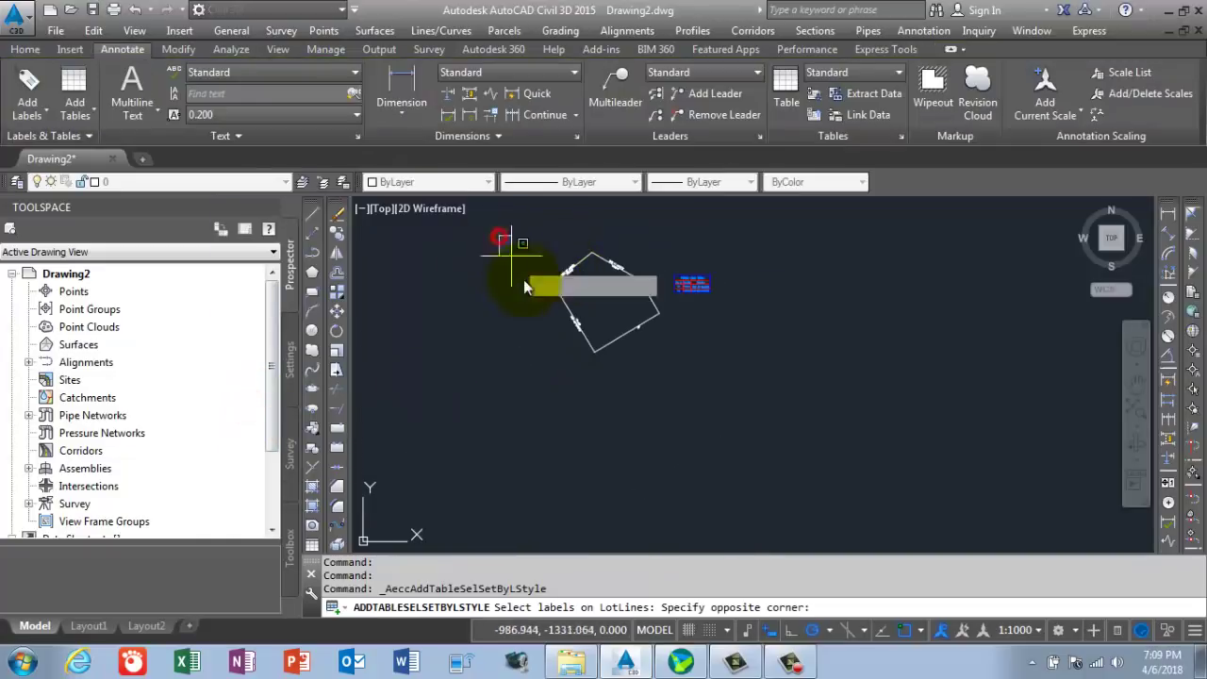
{"action": "left_click", "coordinate": [629, 345]}
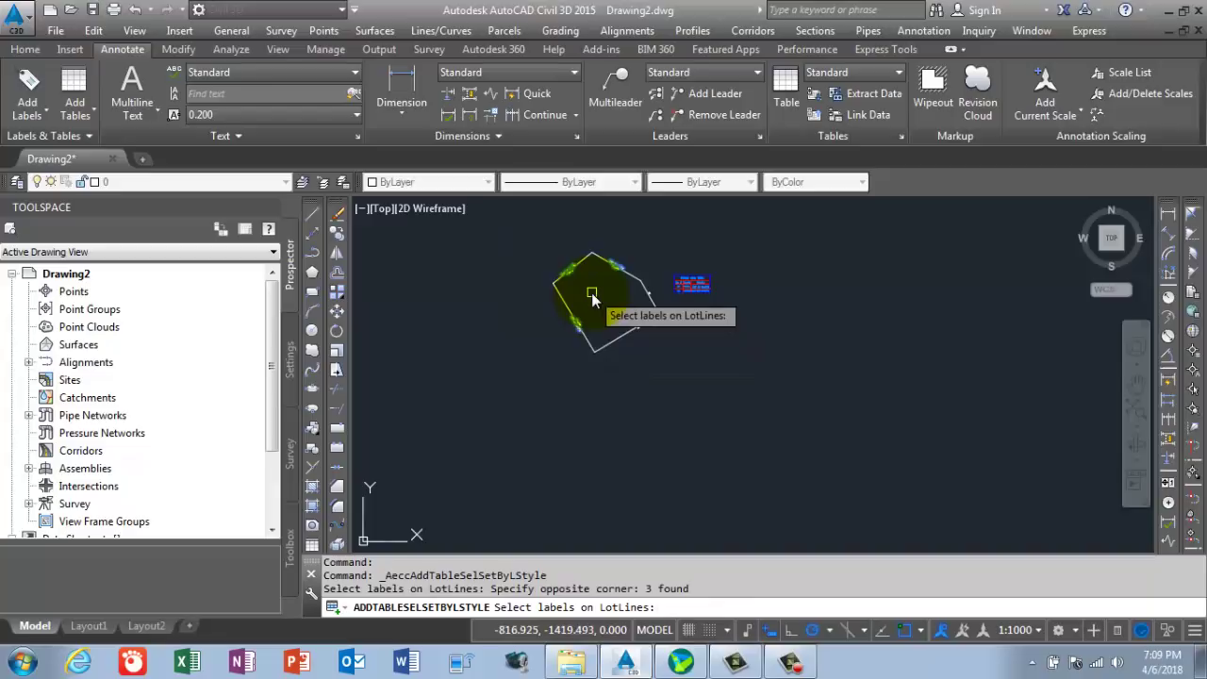
{"action": "key", "text": "Return"}
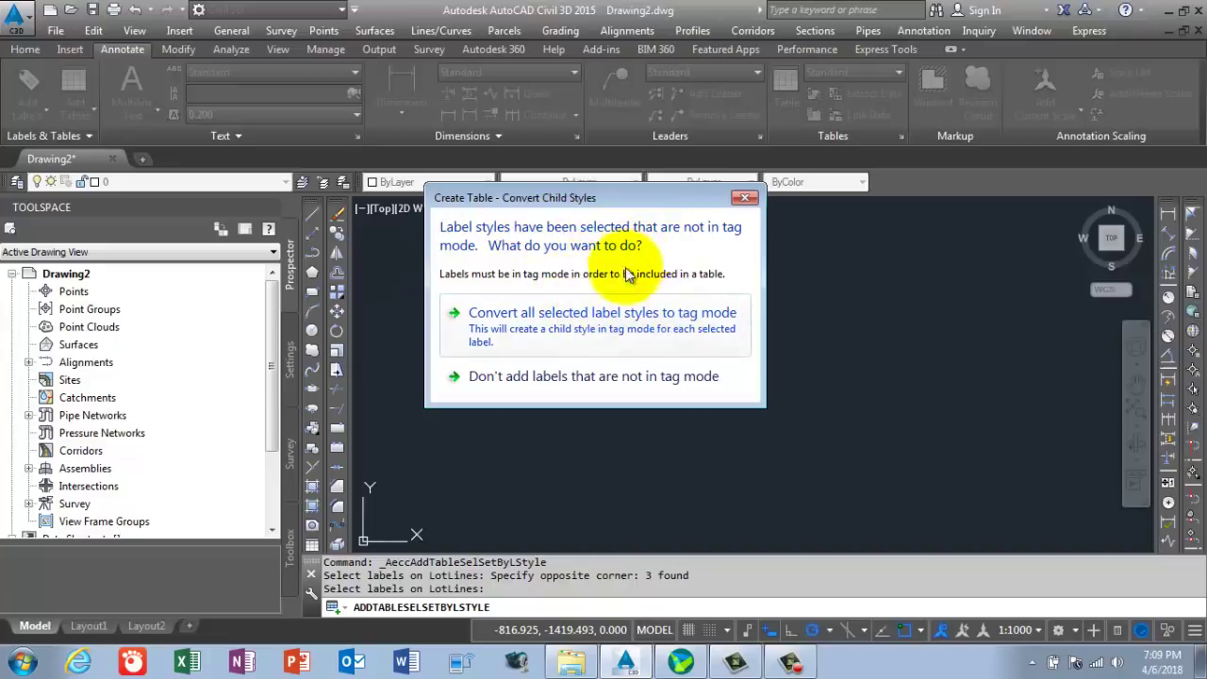
{"action": "left_click", "coordinate": [606, 328]}
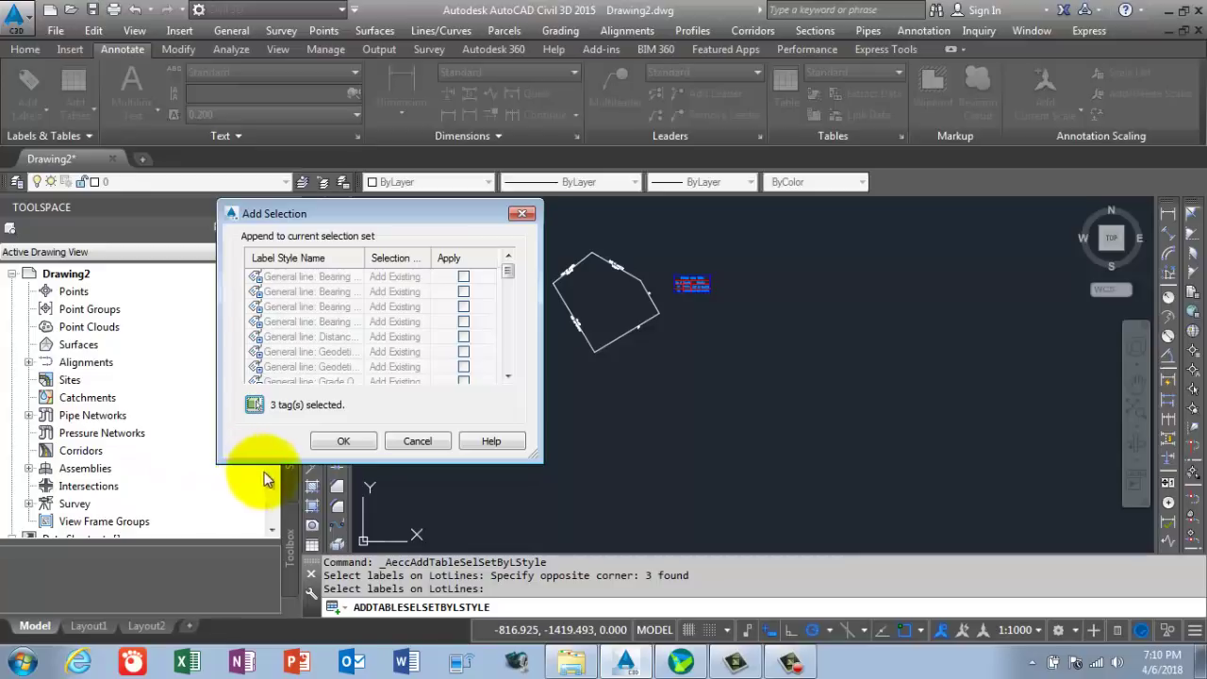
{"action": "left_click", "coordinate": [323, 439]}
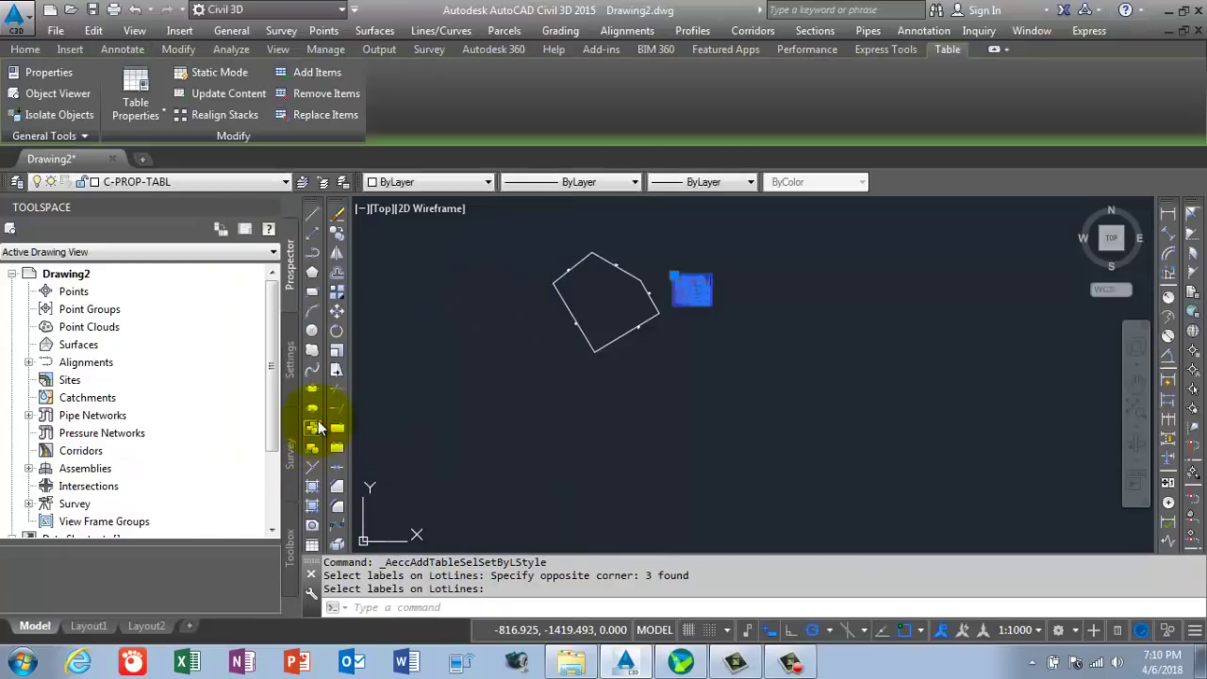
{"action": "scroll", "coordinate": [613, 302], "scroll_direction": "up", "scroll_amount": 5}
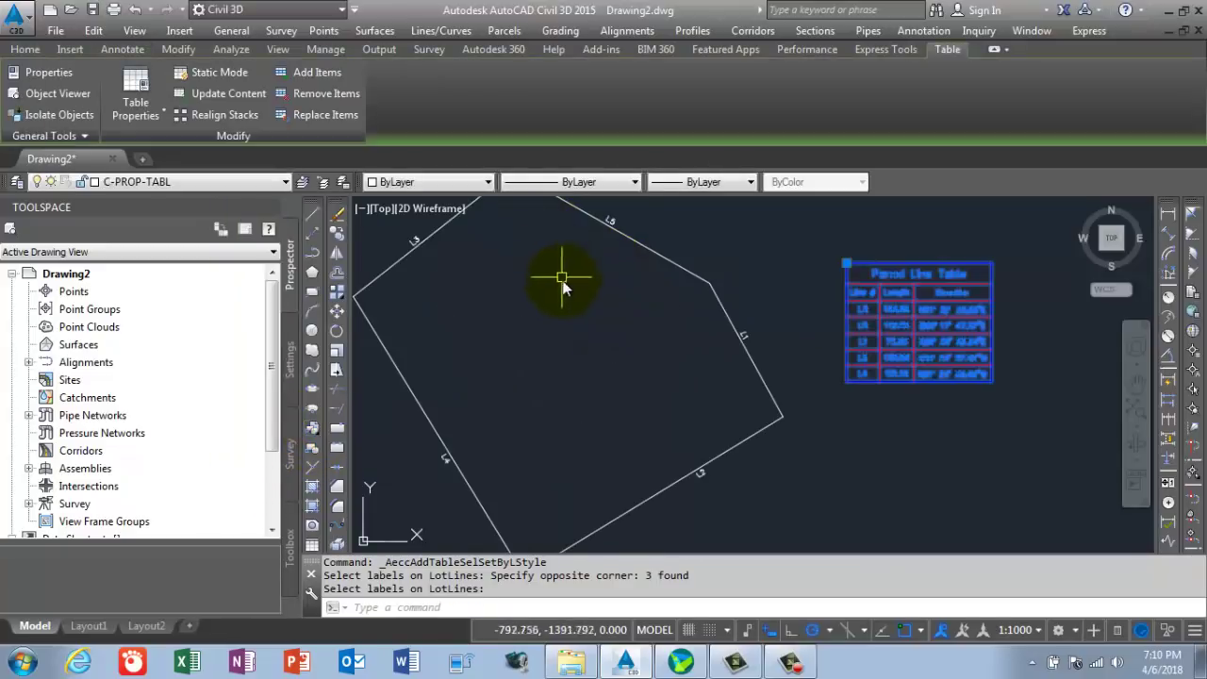
{"action": "scroll", "coordinate": [626, 308], "scroll_direction": "down", "scroll_amount": 3}
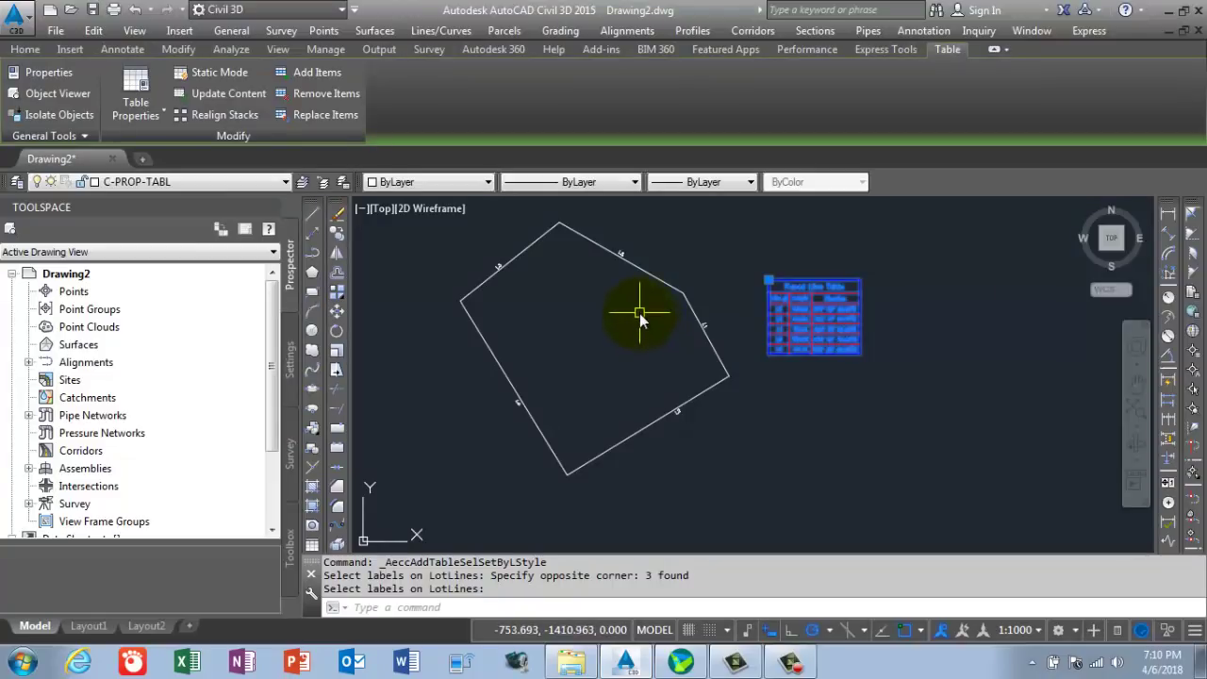
{"action": "key", "text": "Escape"}
- Compare the line tags along the boundary segments with the rows of the parcel line table
{"action": "scroll", "coordinate": [694, 325], "scroll_direction": "up", "scroll_amount": 4}
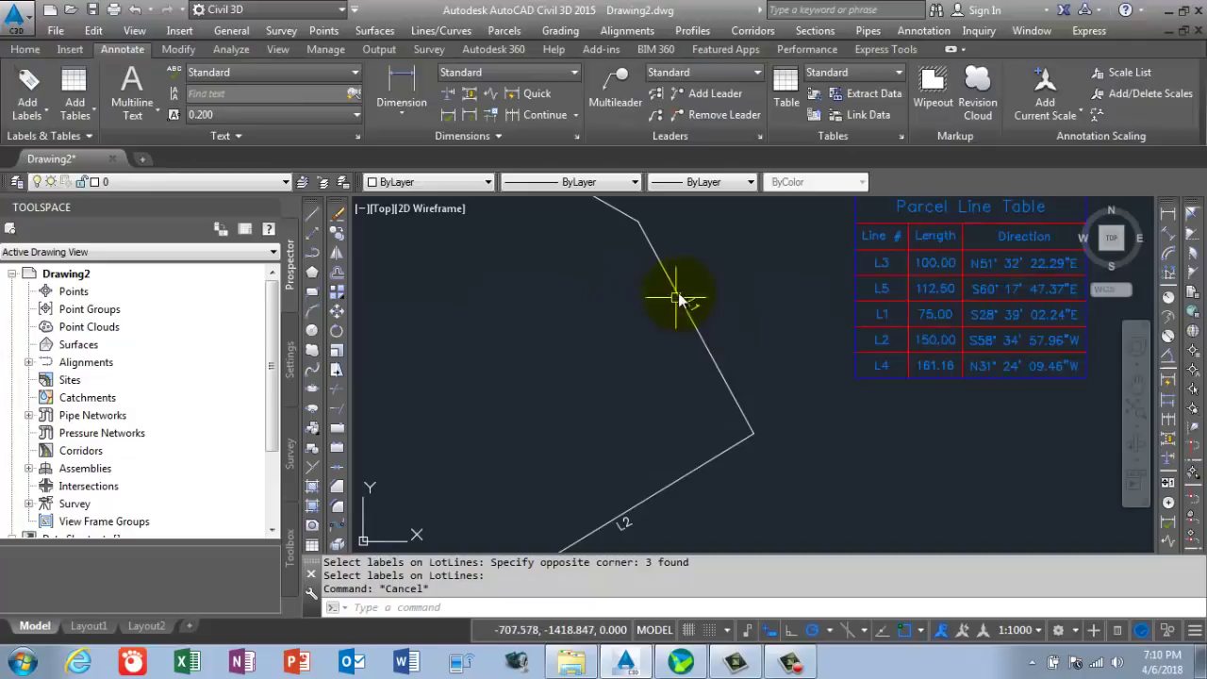
{"action": "scroll", "coordinate": [766, 299], "scroll_direction": "down", "scroll_amount": 3}
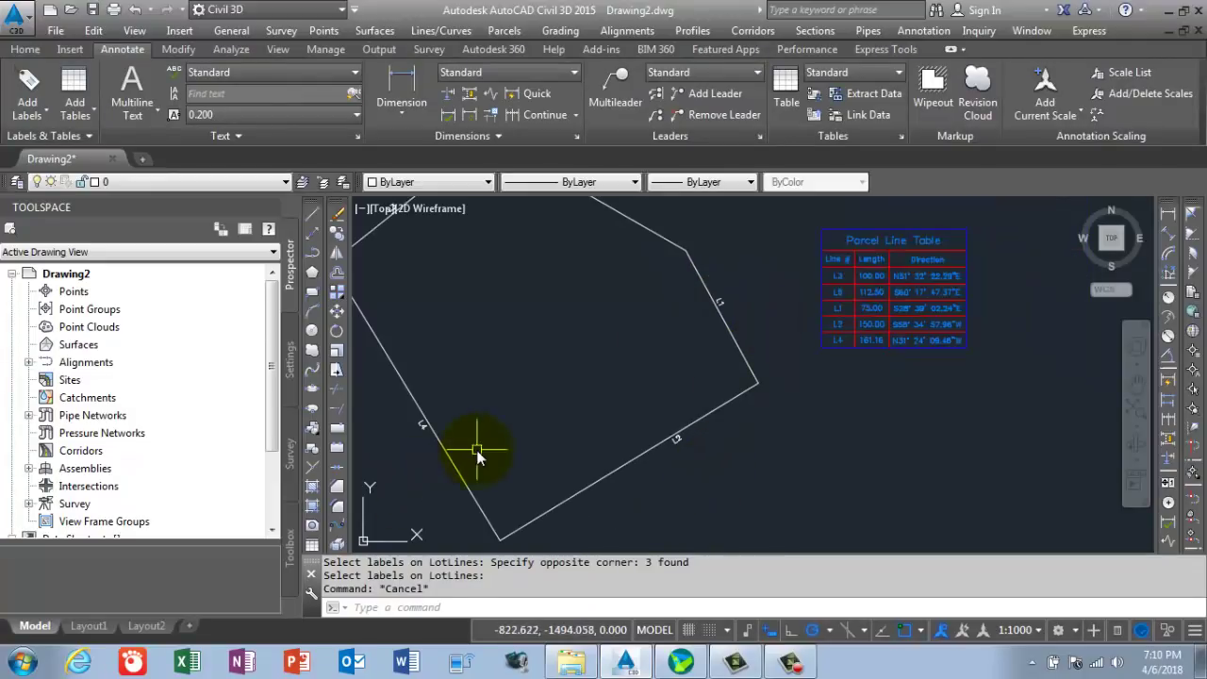
{"action": "mouse_move", "coordinate": [477, 451]}
{"action": "middle_mouse_down"}
{"action": "mouse_move", "coordinate": [679, 606]}
{"action": "mouse_move", "coordinate": [684, 643]}
{"action": "middle_mouse_up"}
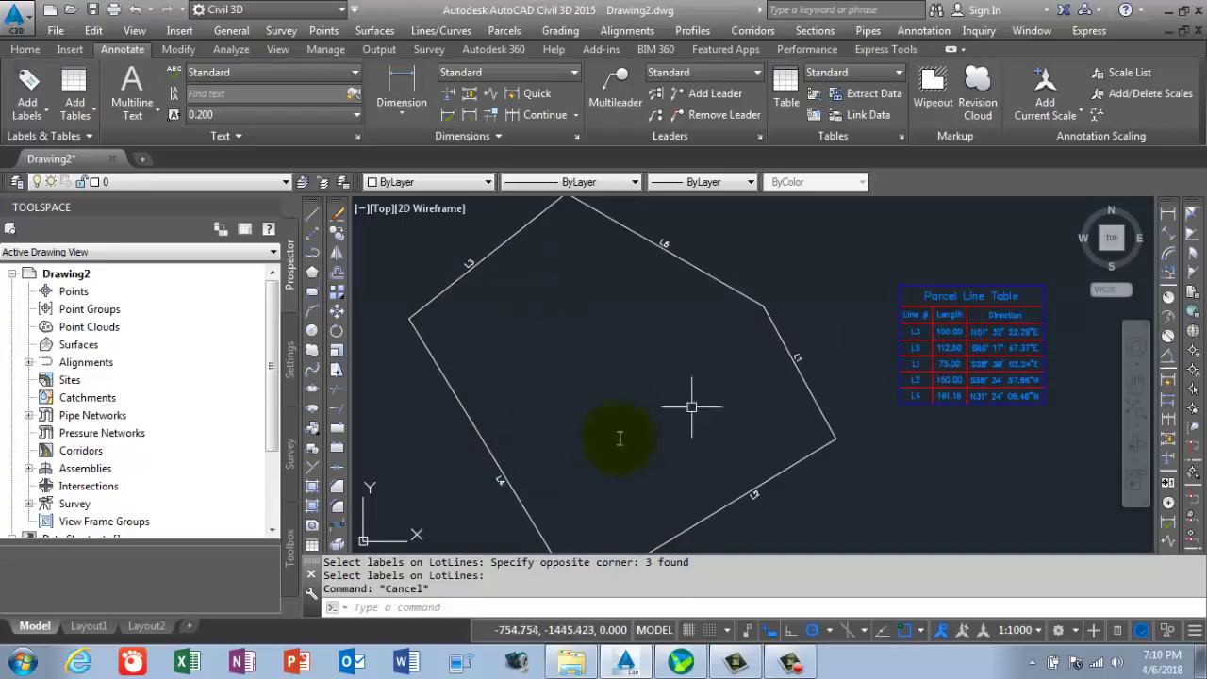
{"action": "scroll", "coordinate": [627, 395], "scroll_direction": "down", "scroll_amount": 2}
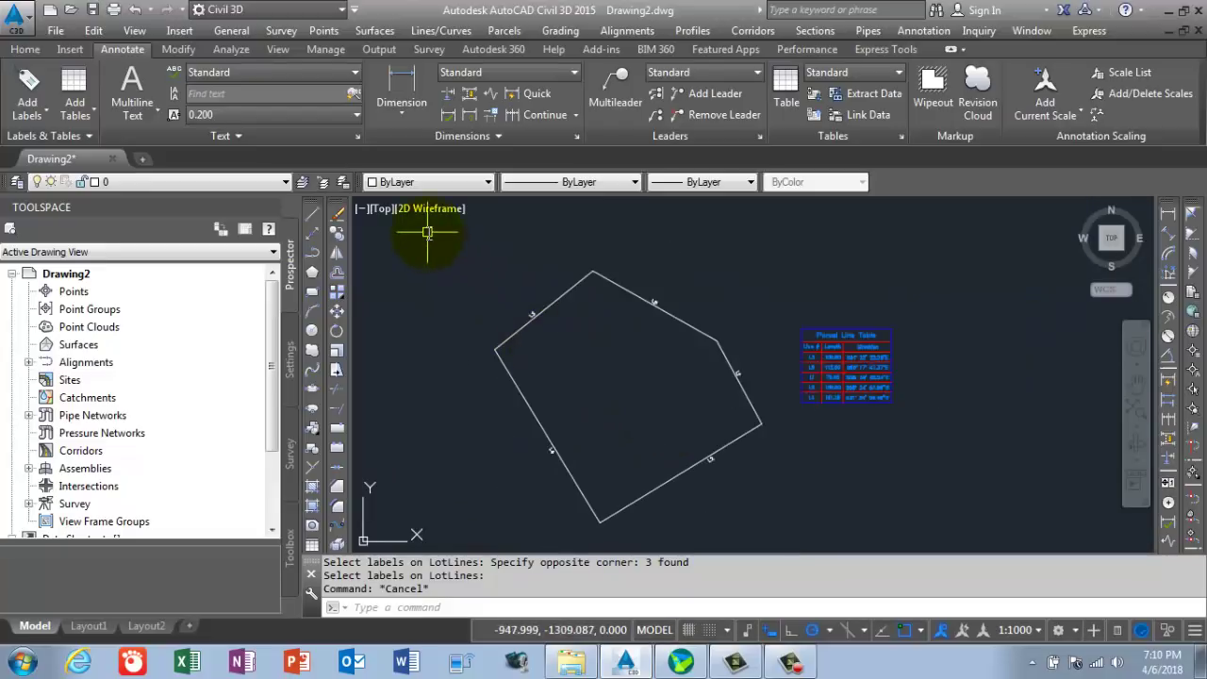
{"action": "mouse_move", "coordinate": [427, 233]}
{"action": "left_mouse_down"}
{"action": "mouse_move", "coordinate": [512, 283]}
{"action": "mouse_move", "coordinate": [479, 264]}
{"action": "left_mouse_up"}
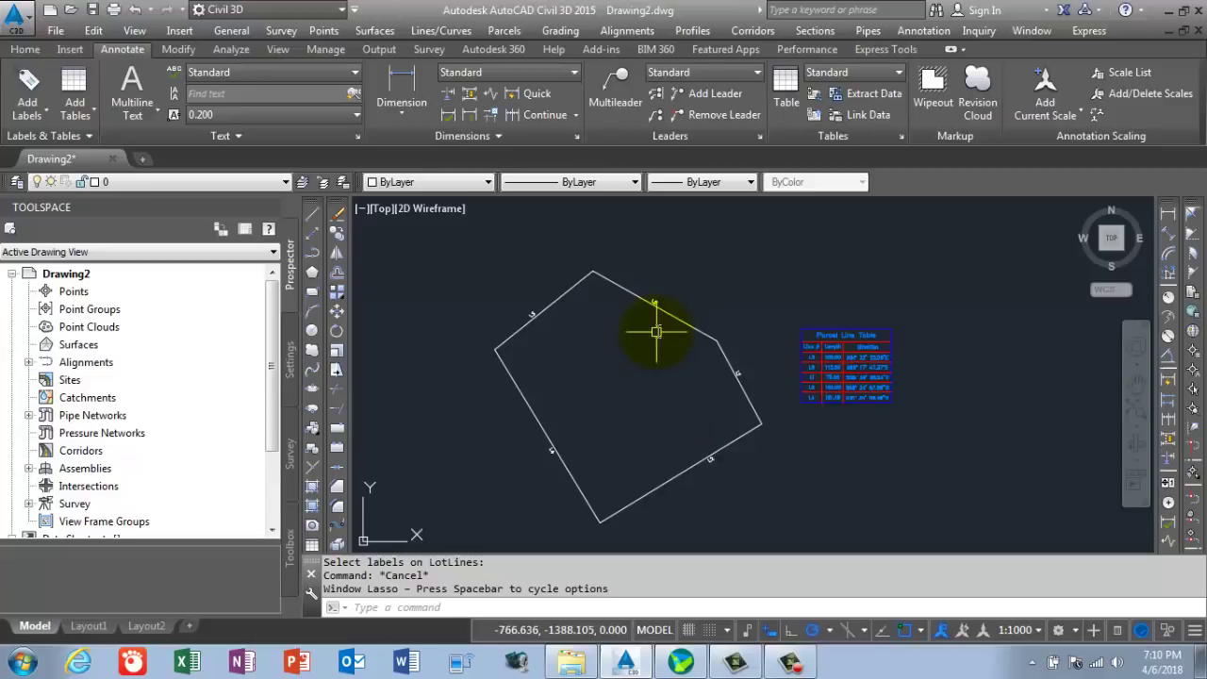
{"action": "scroll", "coordinate": [545, 456], "scroll_direction": "up", "scroll_amount": 2}
{"action": "scroll", "coordinate": [552, 446], "scroll_direction": "up", "scroll_amount": 2}
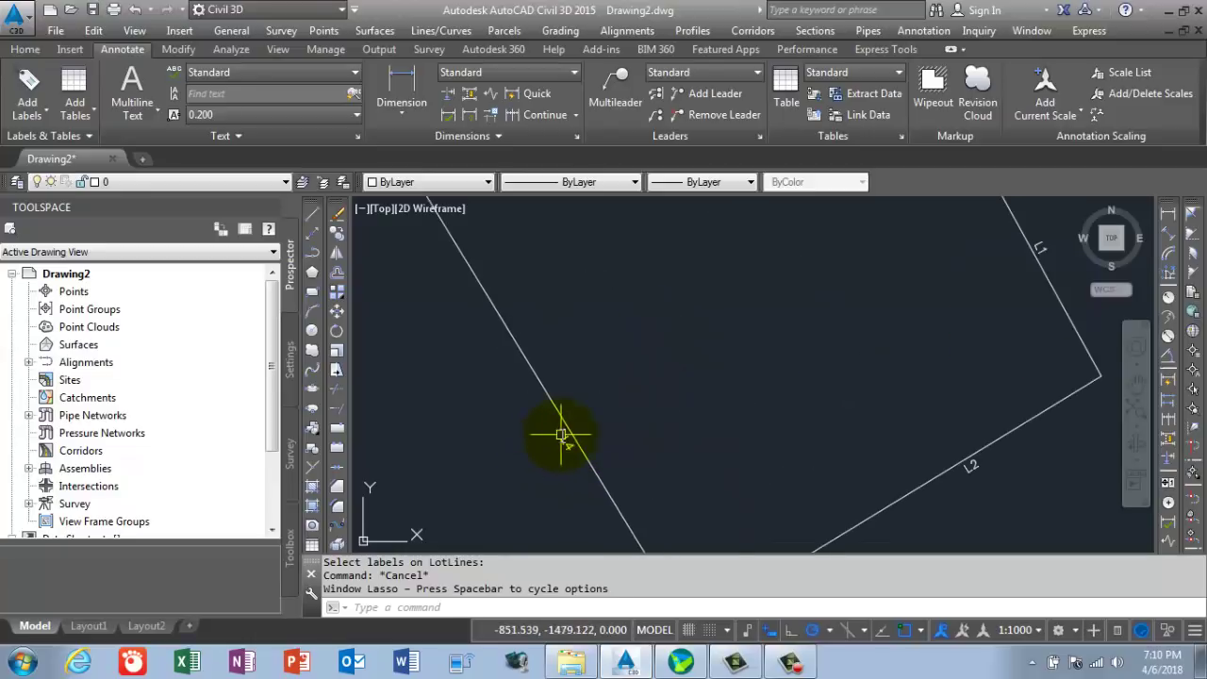
{"action": "left_click", "coordinate": [561, 435]}
{"action": "scroll", "coordinate": [562, 453], "scroll_direction": "down", "scroll_amount": 3}
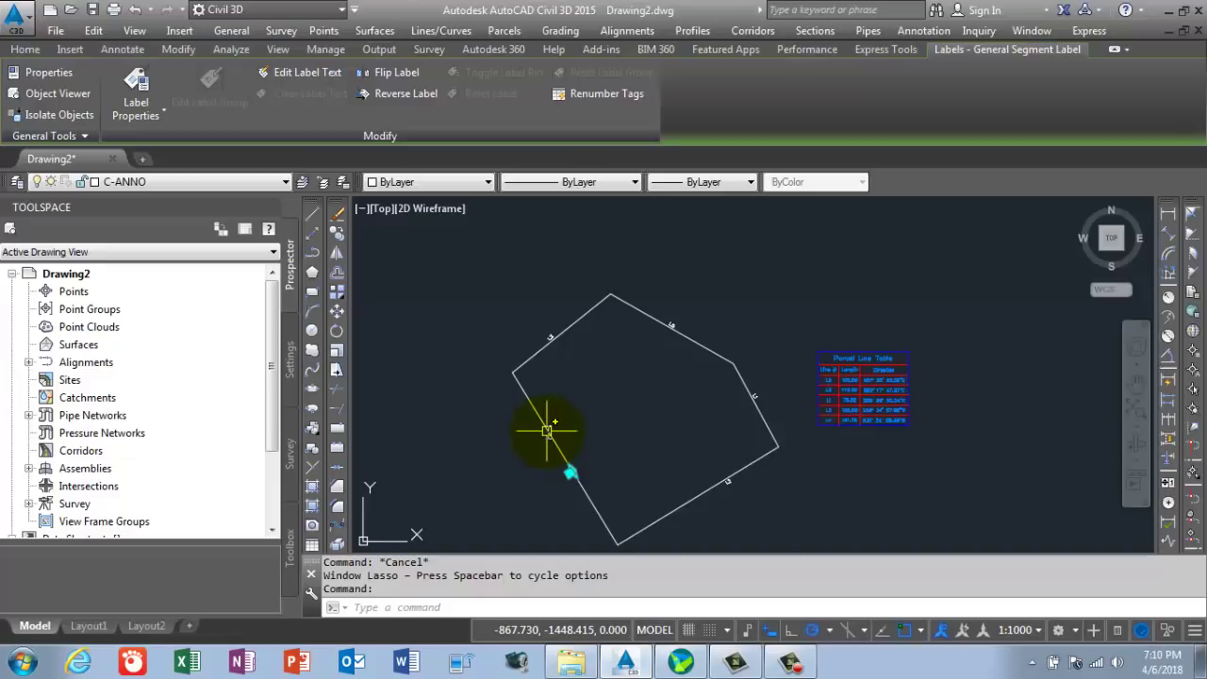
{"action": "key", "text": "Escape"}
{"action": "key", "text": "Escape"}
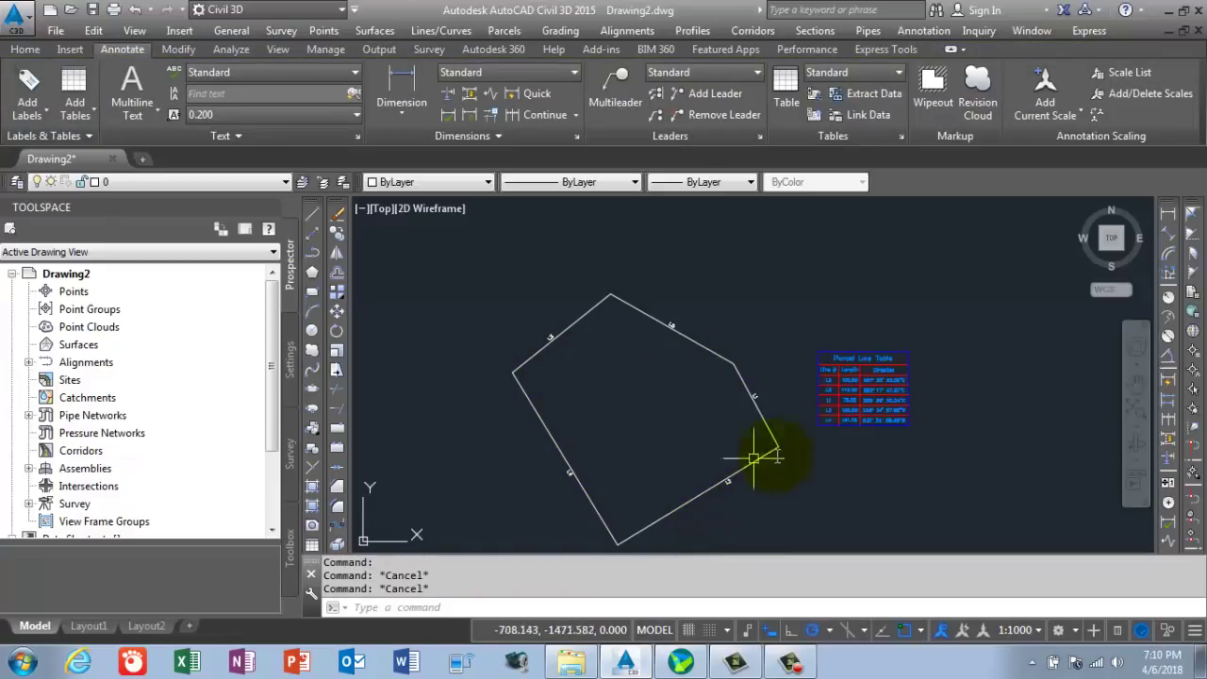
- Explode the parcel line table into separate lines and texts
{"action": "scroll", "coordinate": [804, 431], "scroll_direction": "up", "scroll_amount": 3}
{"action": "mouse_move", "coordinate": [724, 370]}
{"action": "middle_mouse_down"}
{"action": "mouse_move", "coordinate": [689, 372]}
{"action": "mouse_move", "coordinate": [502, 300]}
{"action": "middle_mouse_up"}
{"action": "left_click", "coordinate": [623, 242]}
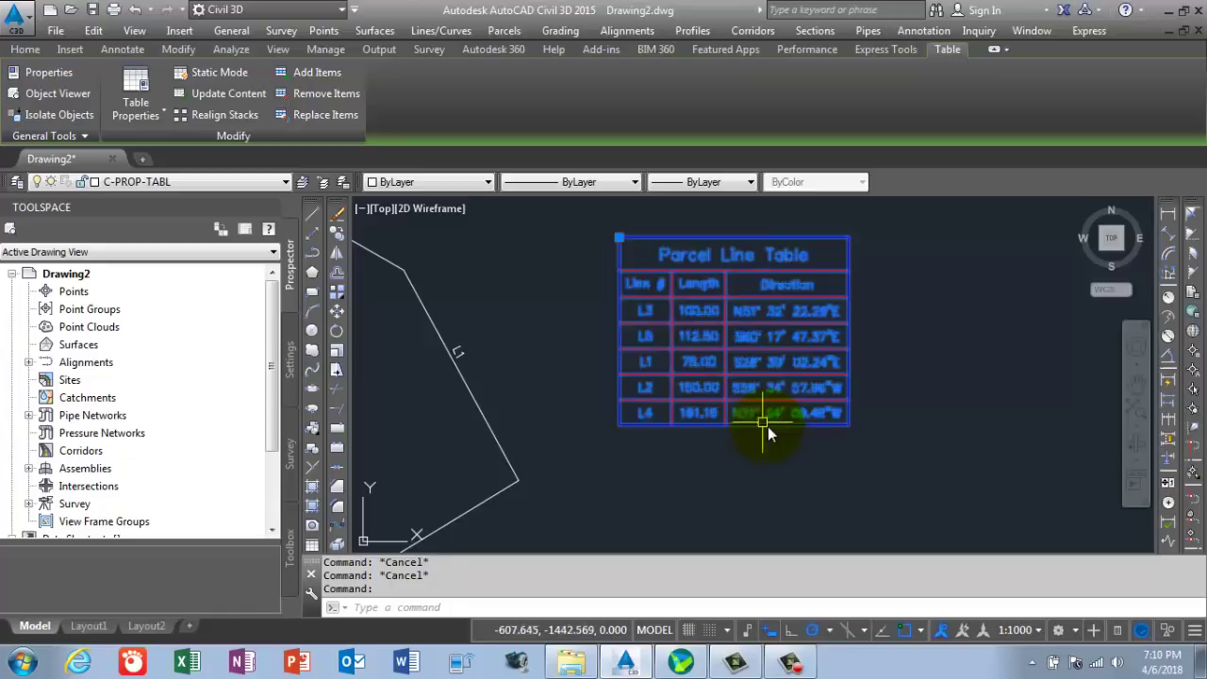
{"action": "middle_click_drag", "start_coordinate": [834, 471], "coordinate": [902, 480]}
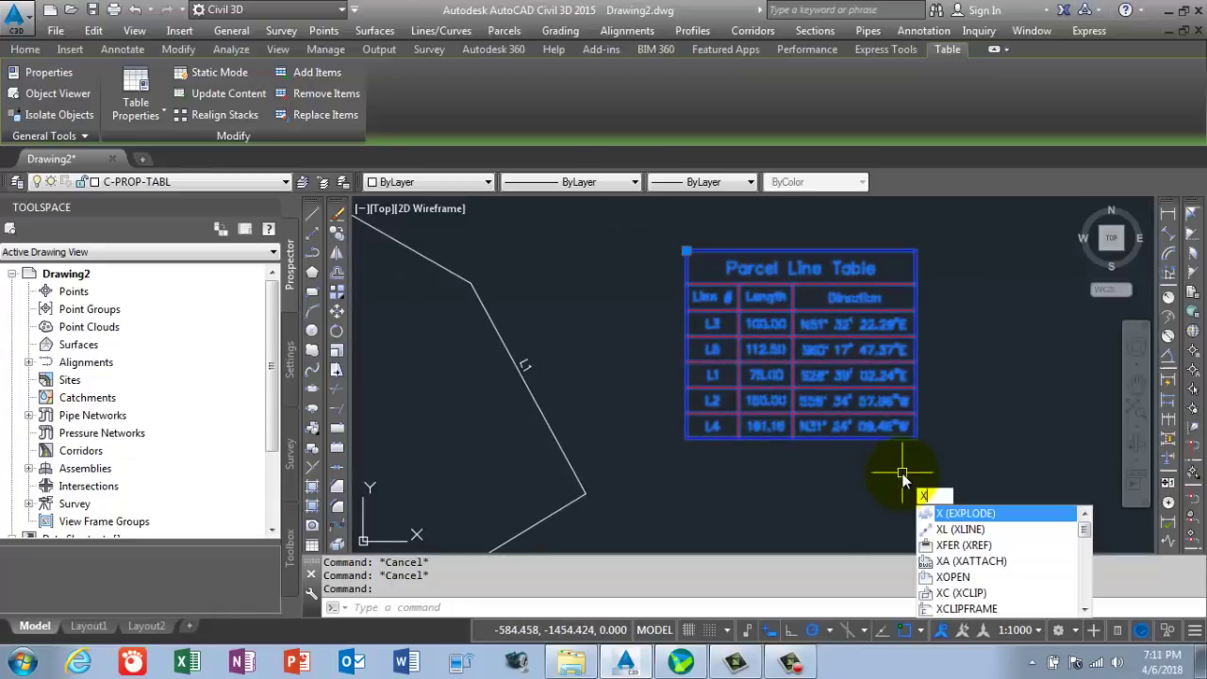
{"action": "key", "text": "Return"}
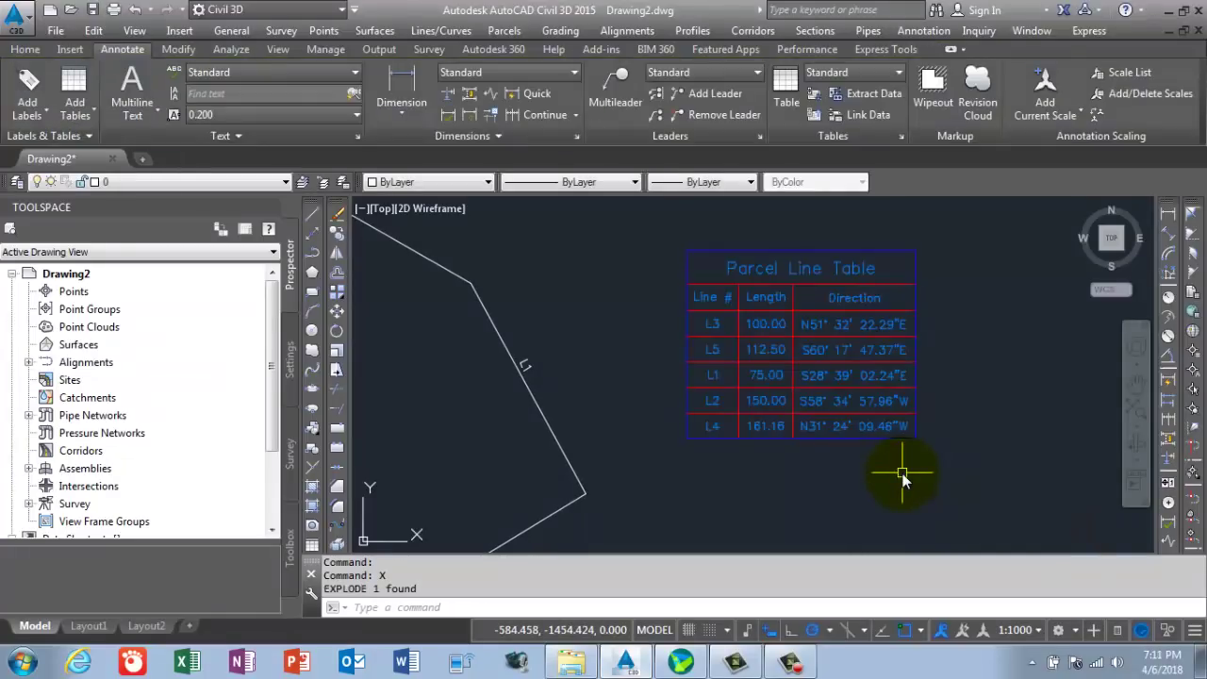
- Inspect the exploded table's top border and Line # header as individually selectable objects
{"action": "left_click", "coordinate": [725, 260]}
{"action": "key", "text": "Escape"}
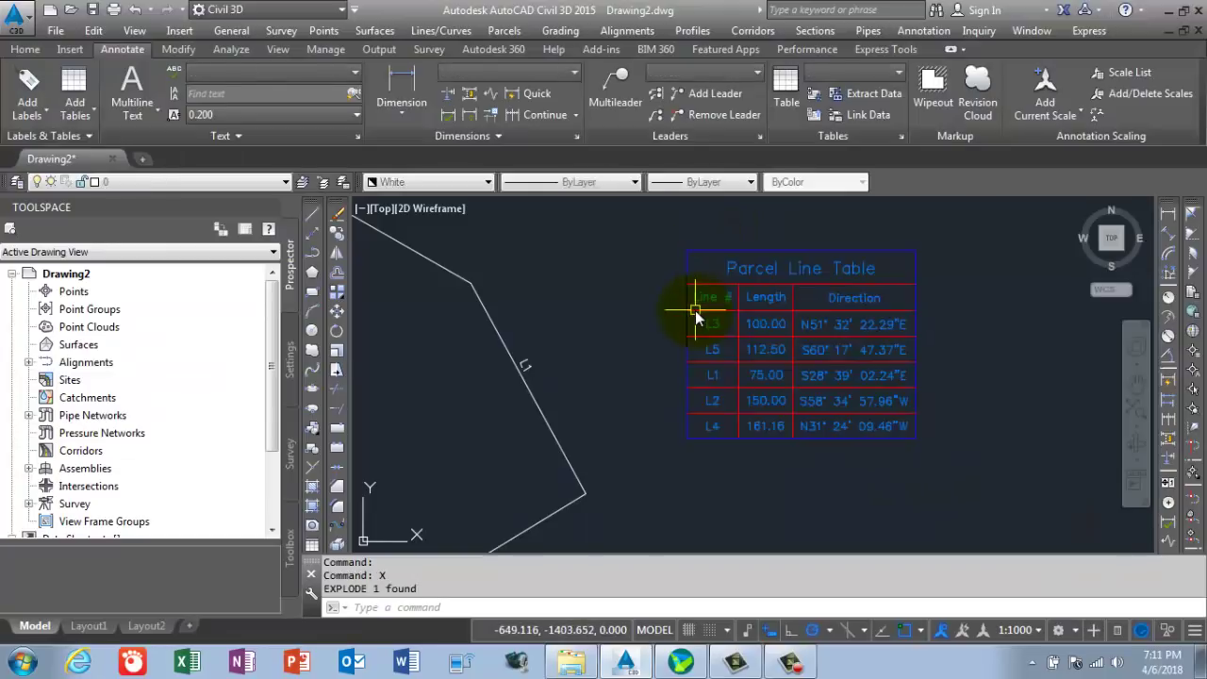
{"action": "left_click", "coordinate": [727, 249]}
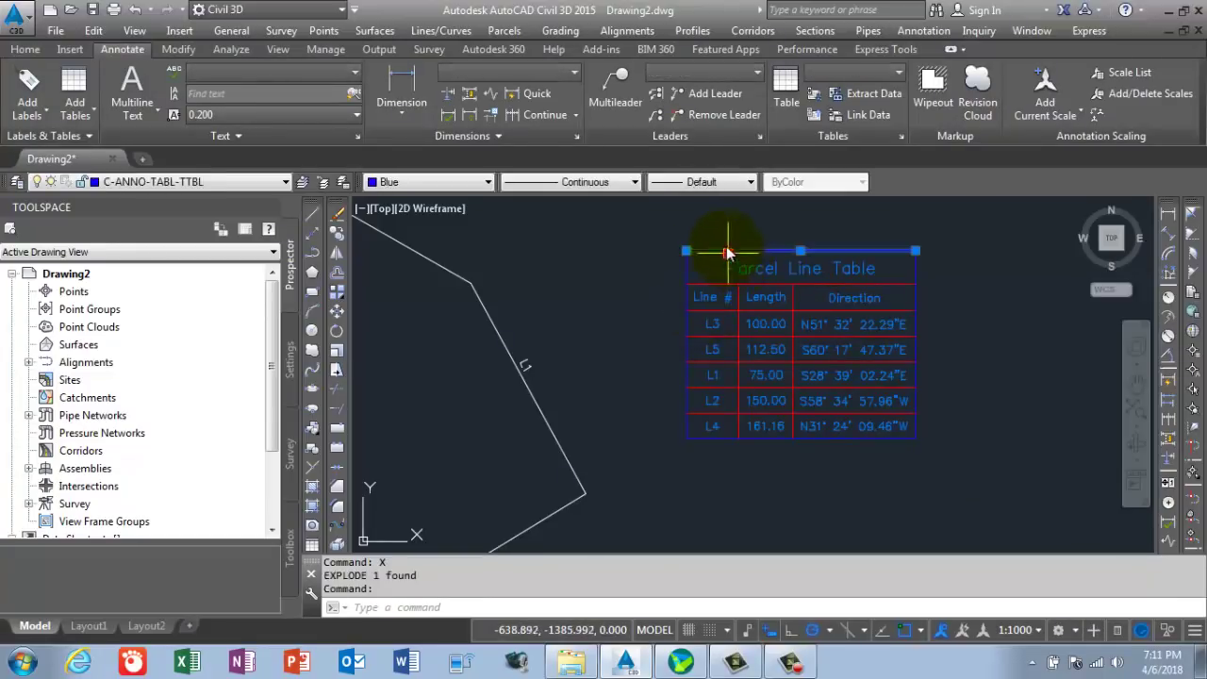
{"action": "left_click", "coordinate": [713, 306]}
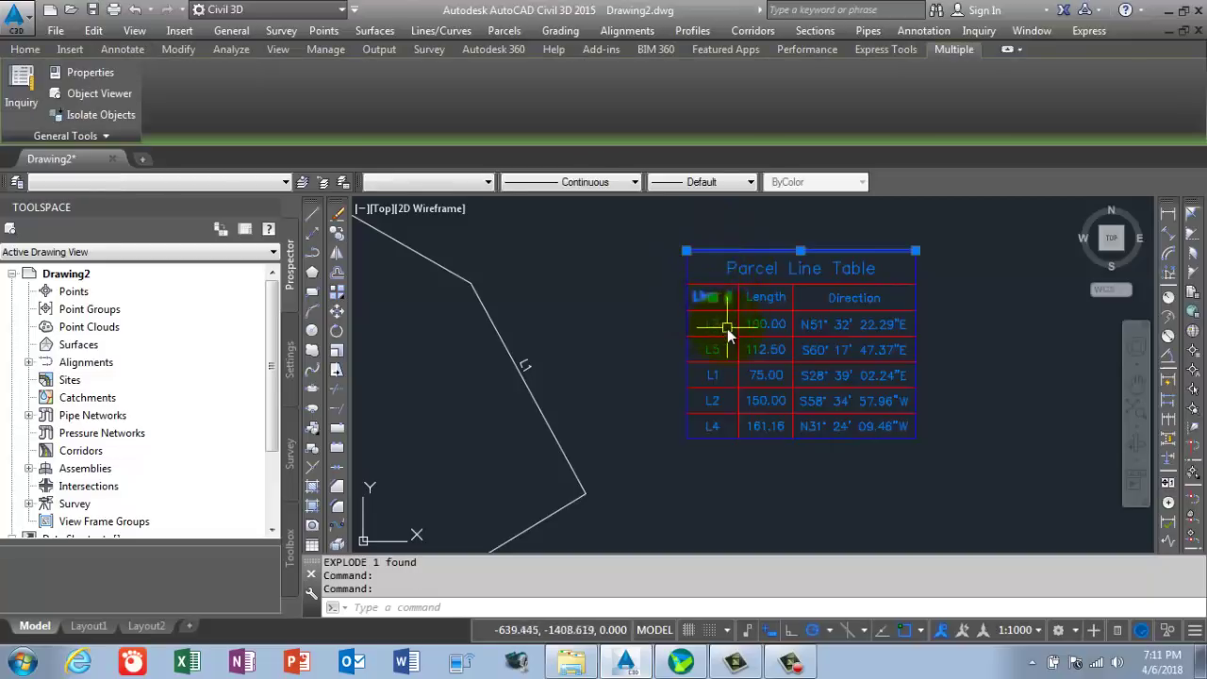
{"action": "key", "text": "Escape"}
{"action": "key", "text": "Escape"}
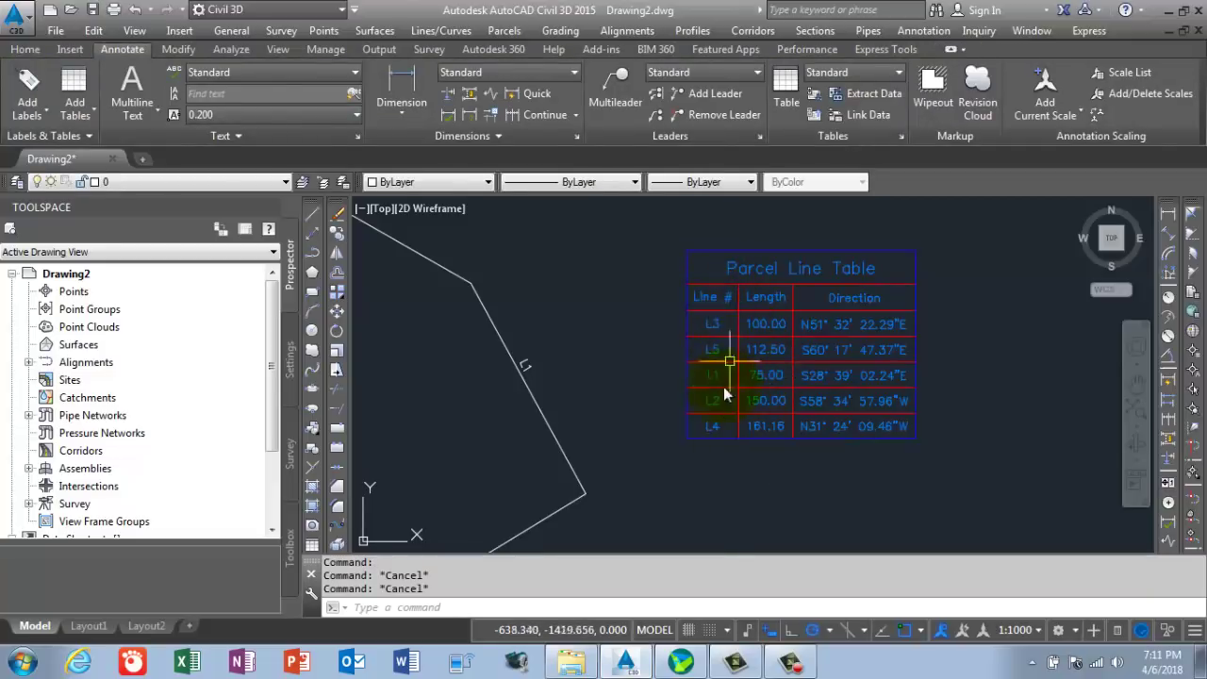
- Move the three texts of the L3 row 100 units horizontally to the right, out of the exploded table, with Ortho on
{"action": "left_click_drag", "start_coordinate": [716, 330], "coordinate": [813, 324]}
{"action": "type", "text": "m"}
{"action": "key", "text": "Return"}
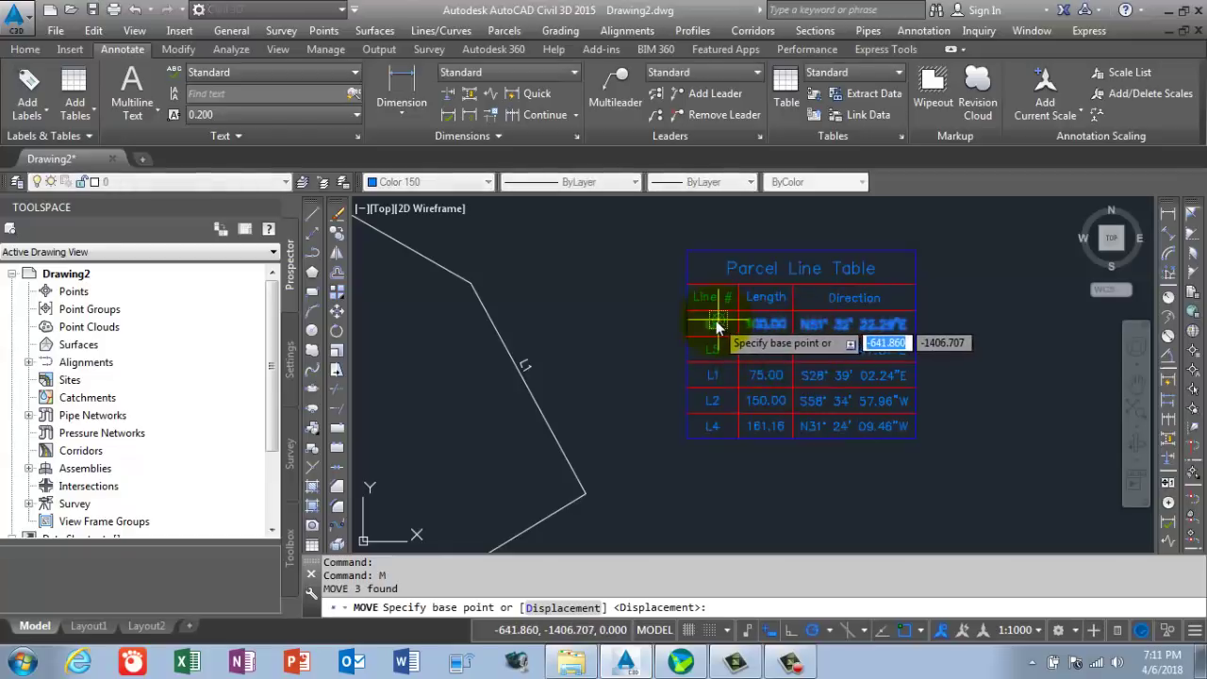
{"action": "left_click", "coordinate": [716, 321]}
{"action": "key", "text": "F8"}
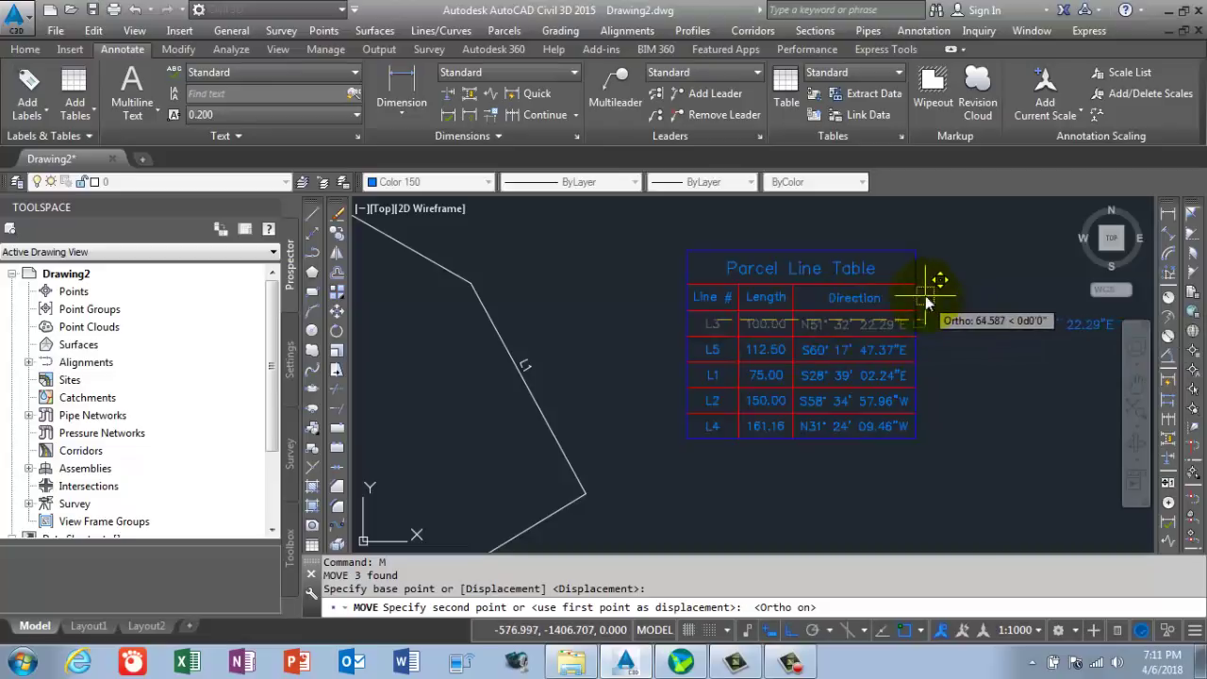
{"action": "type", "text": "100"}
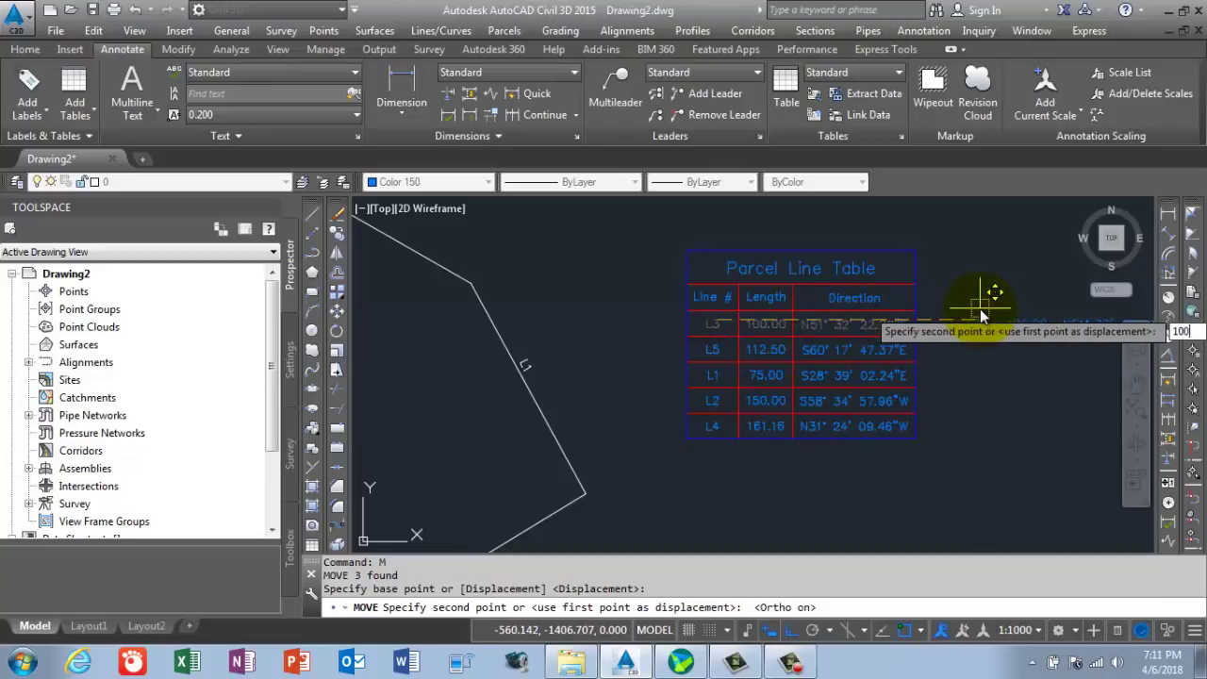
{"action": "key", "text": "Return"}
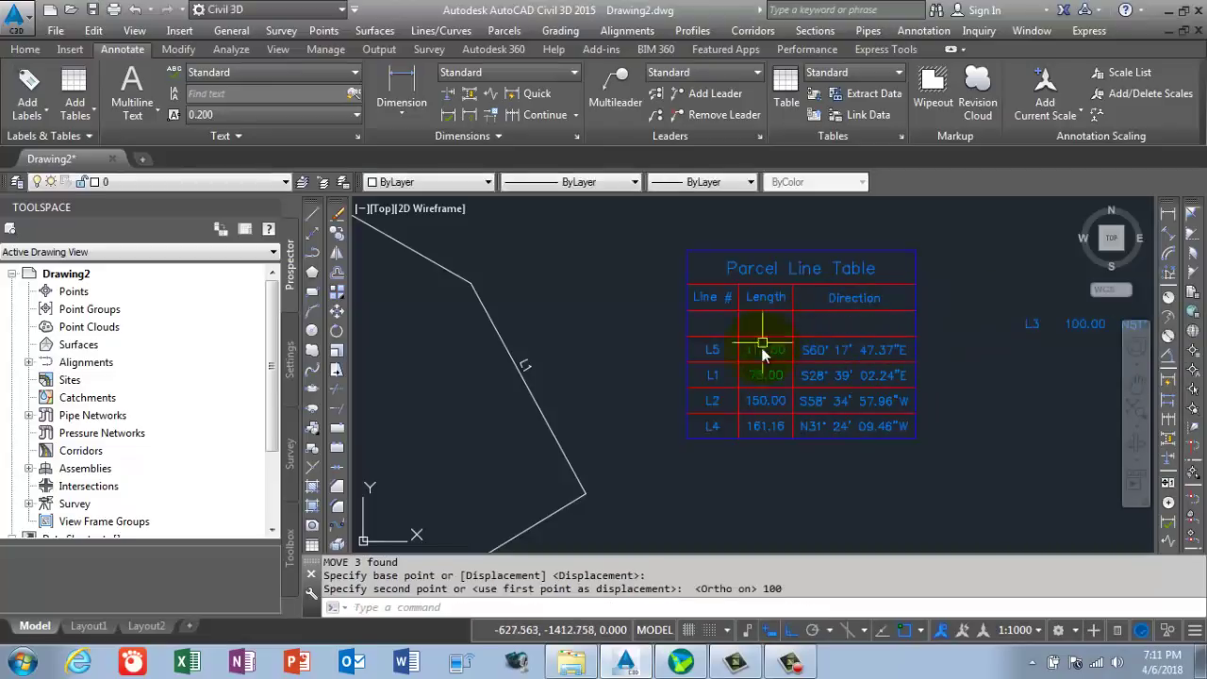
- Try to move the three L1 row texts up into the empty first row, and undo the move
{"action": "left_click", "coordinate": [721, 372]}
{"action": "left_click", "coordinate": [781, 374]}
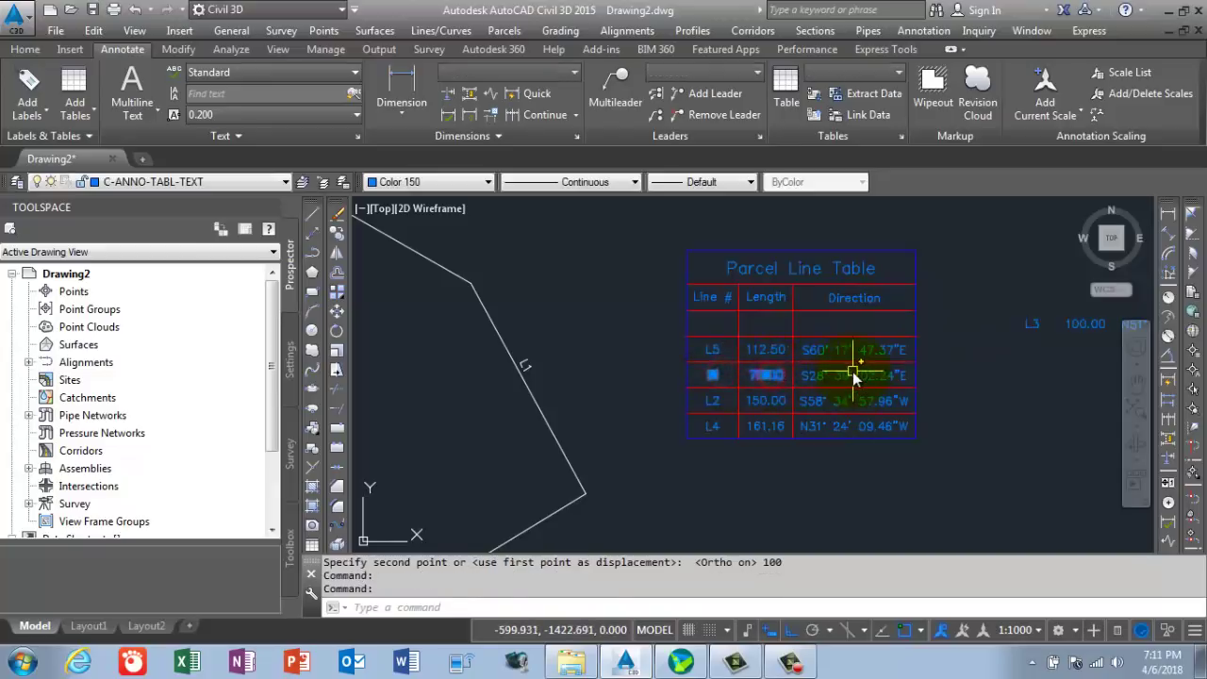
{"action": "left_click", "coordinate": [852, 375]}
{"action": "left_click", "coordinate": [845, 381]}
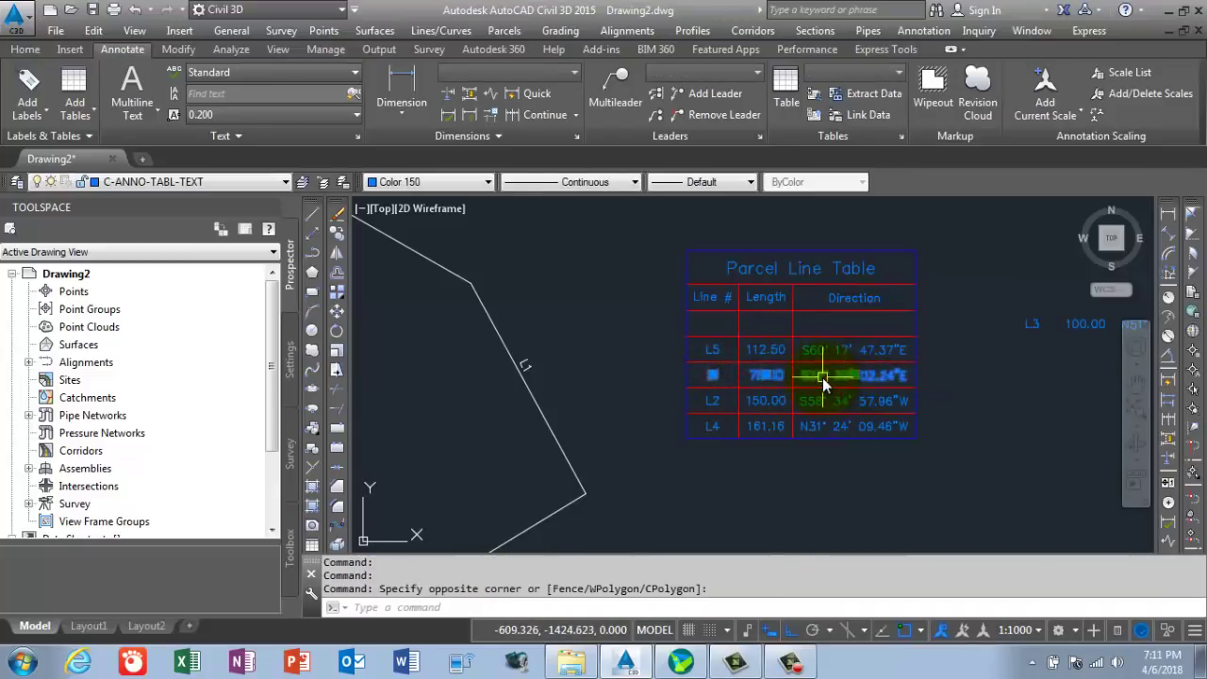
{"action": "type", "text": "m"}
{"action": "key", "text": "Return"}
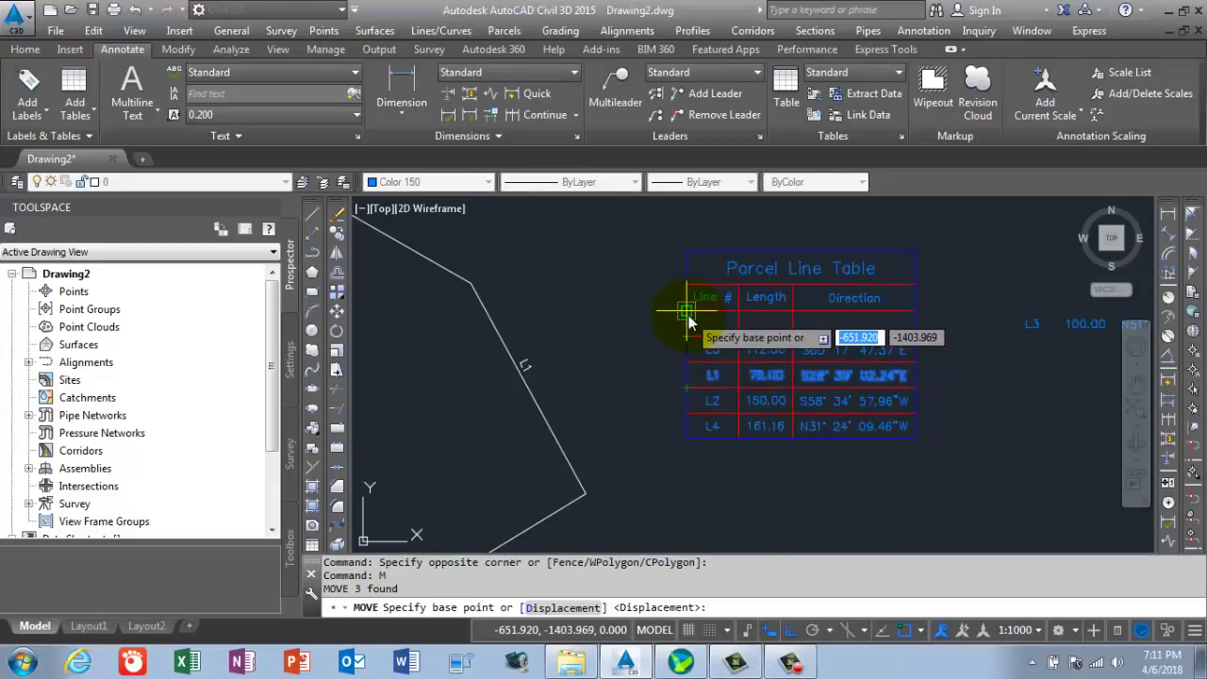
{"action": "left_click", "coordinate": [708, 347]}
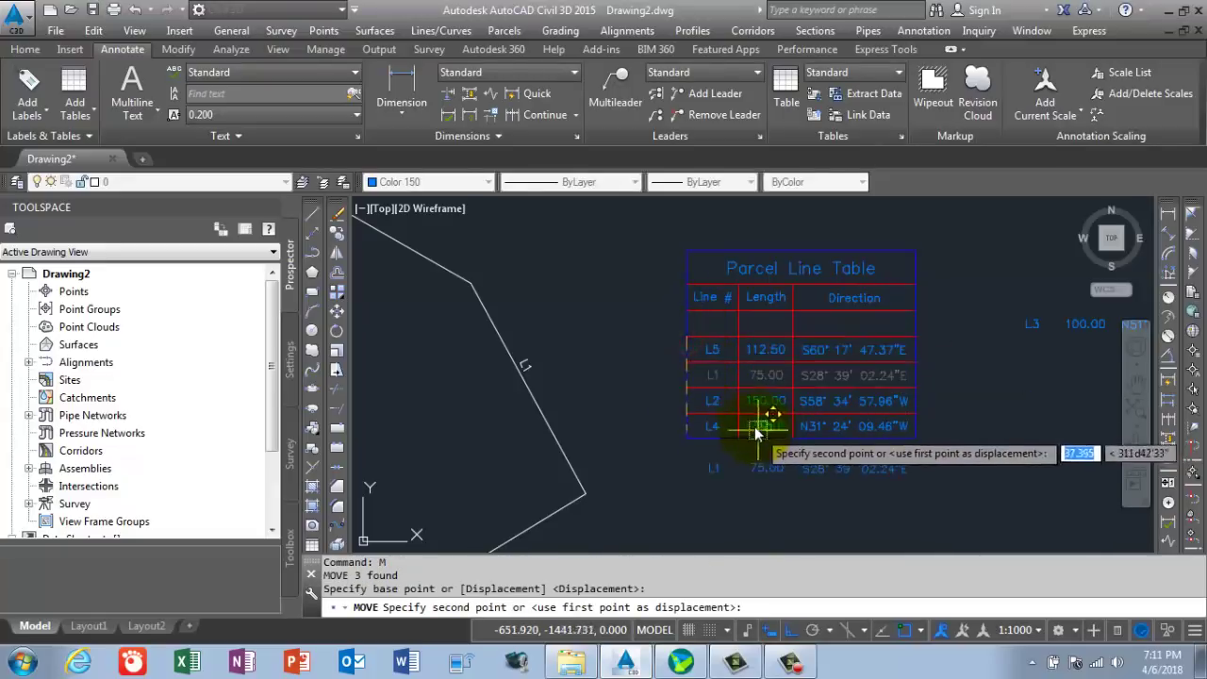
{"action": "left_click", "coordinate": [686, 314]}
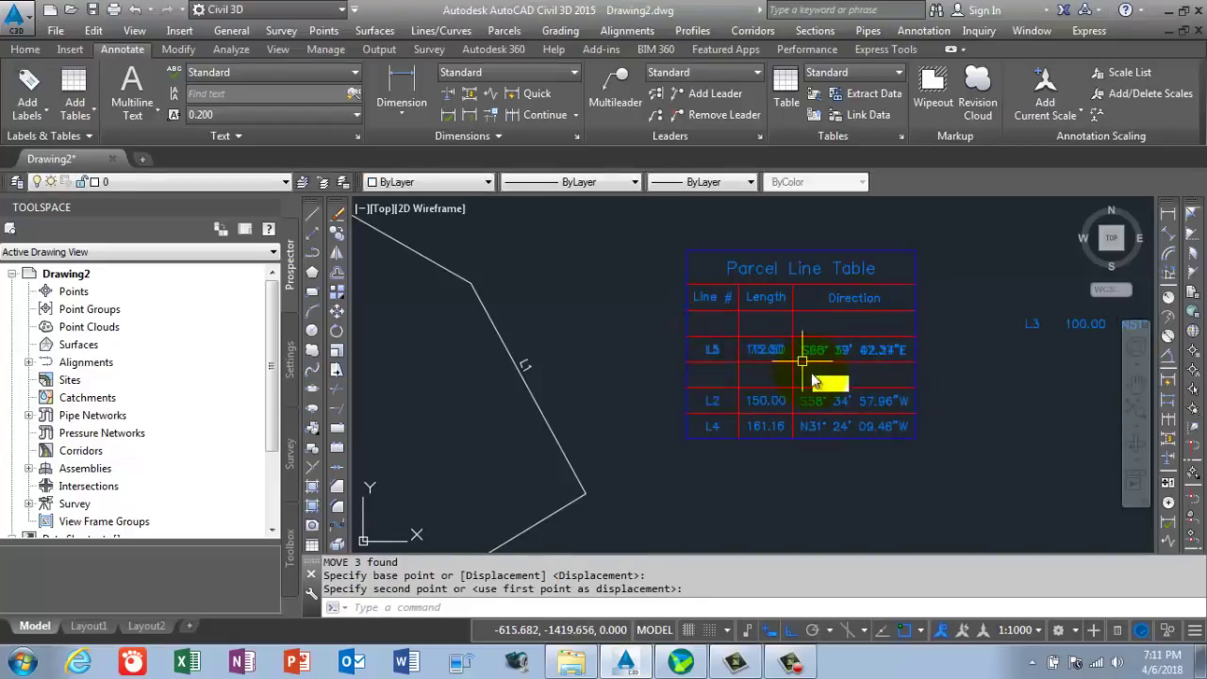
{"action": "key", "text": "Escape"}
{"action": "key", "text": "ctrl+z"}
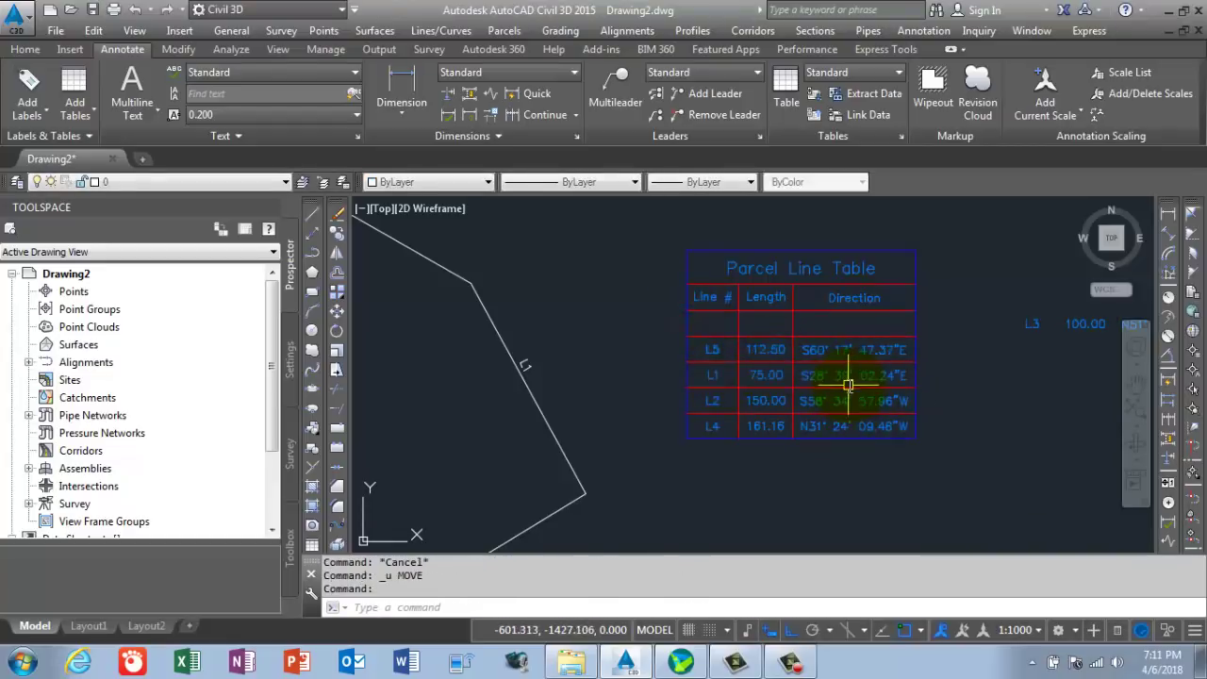
- Move the three L1 row texts up into the empty first data row, using the row's lower-left border corners as reference points
{"action": "left_click", "coordinate": [719, 377]}
{"action": "left_click", "coordinate": [766, 375]}
{"action": "left_click", "coordinate": [824, 378]}
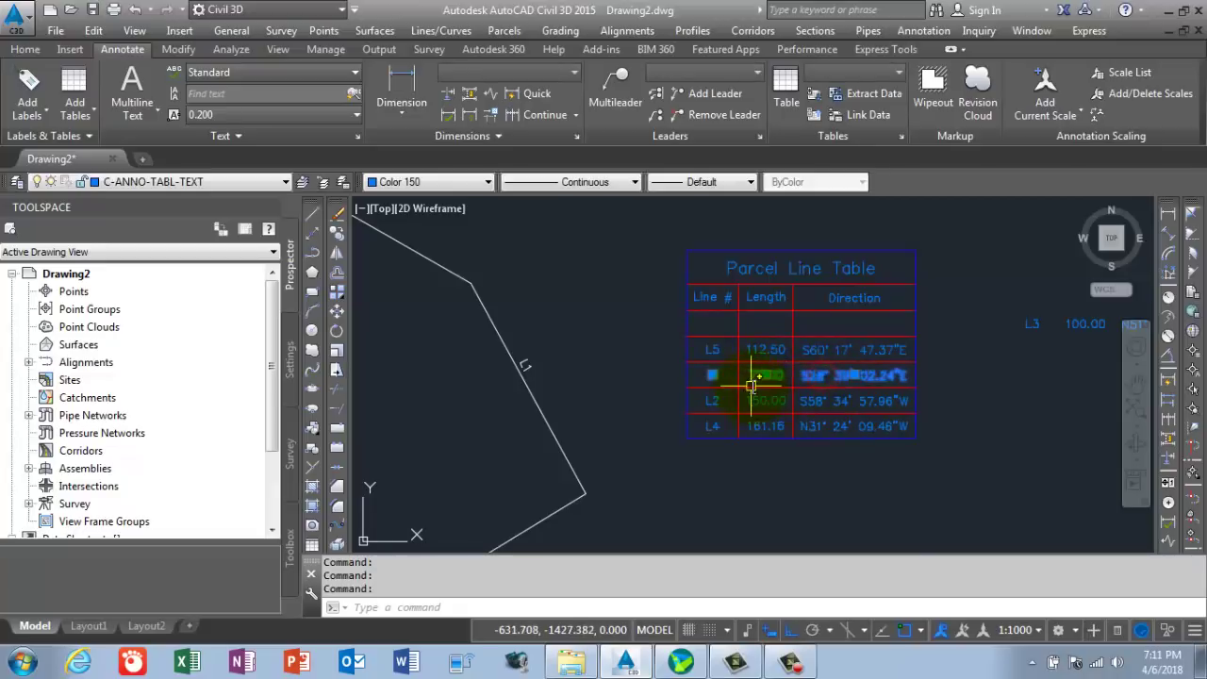
{"action": "type", "text": "m"}
{"action": "key", "text": "Return"}
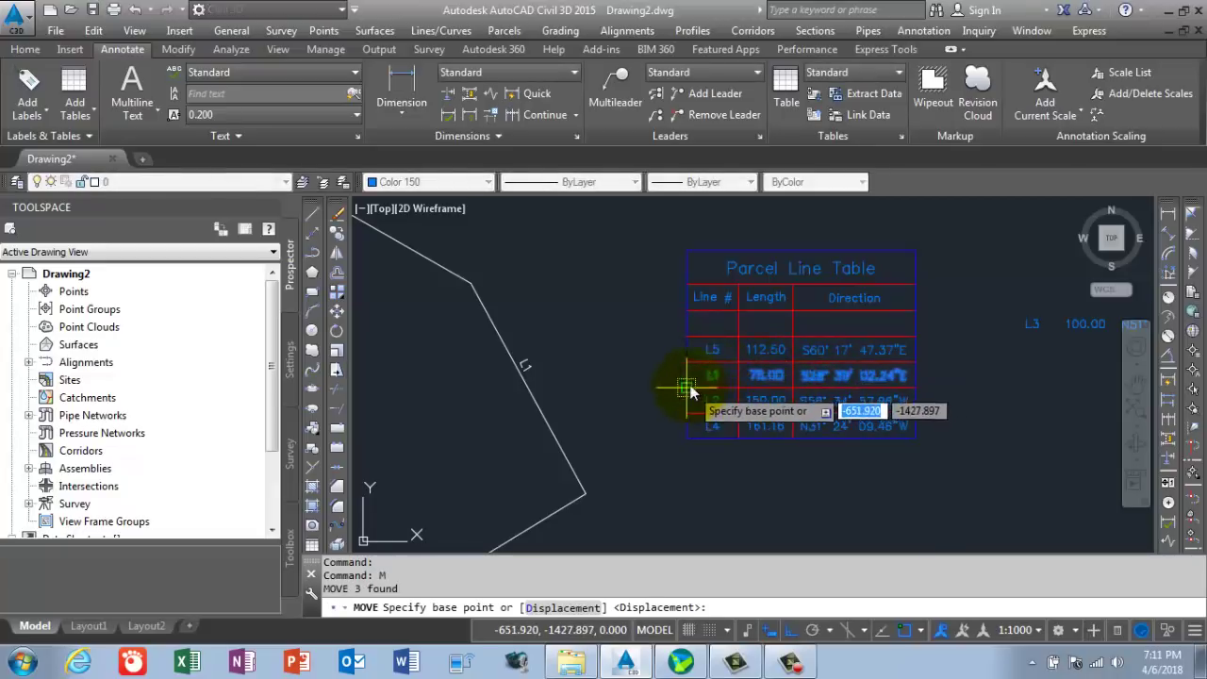
{"action": "left_click", "coordinate": [686, 388]}
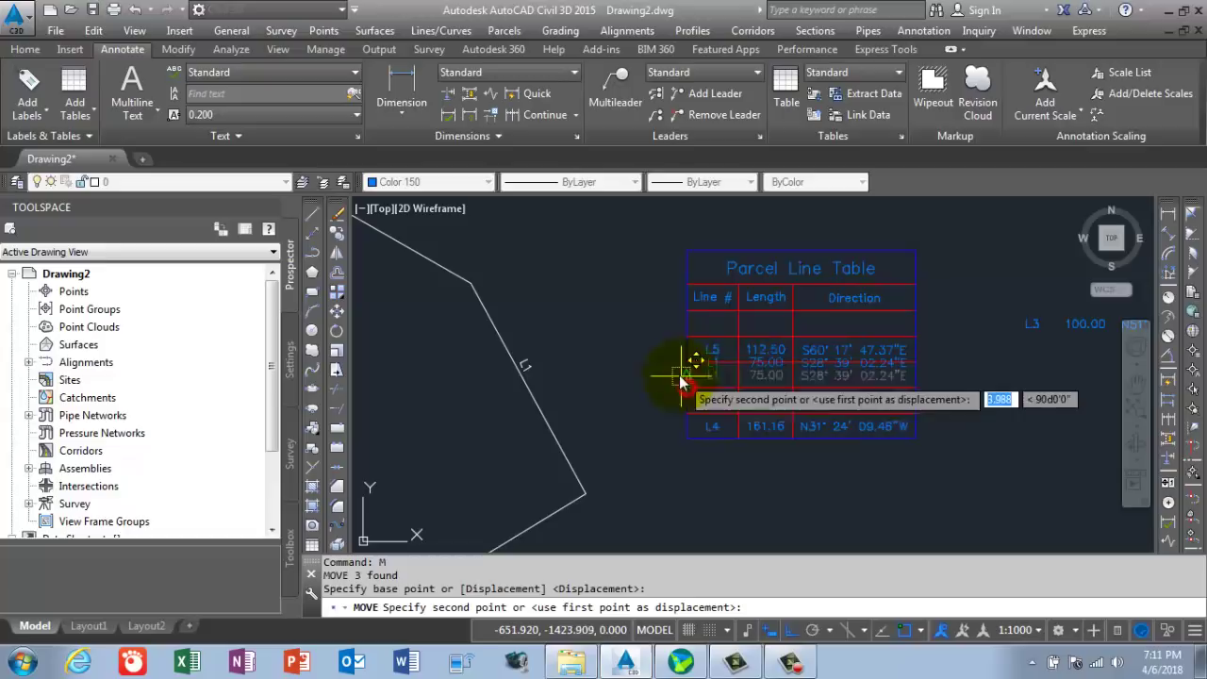
{"action": "left_click", "coordinate": [687, 340]}
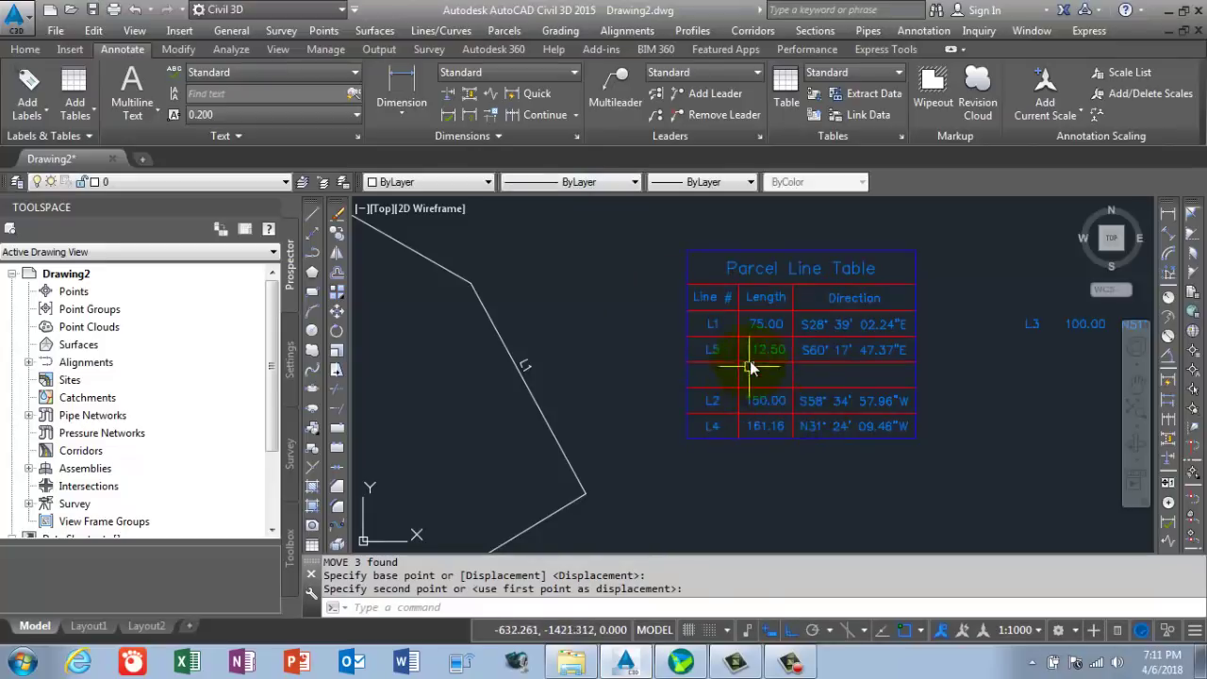
- Examine the line tags around the boundary against the rearranged row order of the exploded parcel line table
{"action": "scroll", "coordinate": [674, 385], "scroll_direction": "down", "scroll_amount": 2}
{"action": "scroll", "coordinate": [673, 385], "scroll_direction": "down", "scroll_amount": 2}
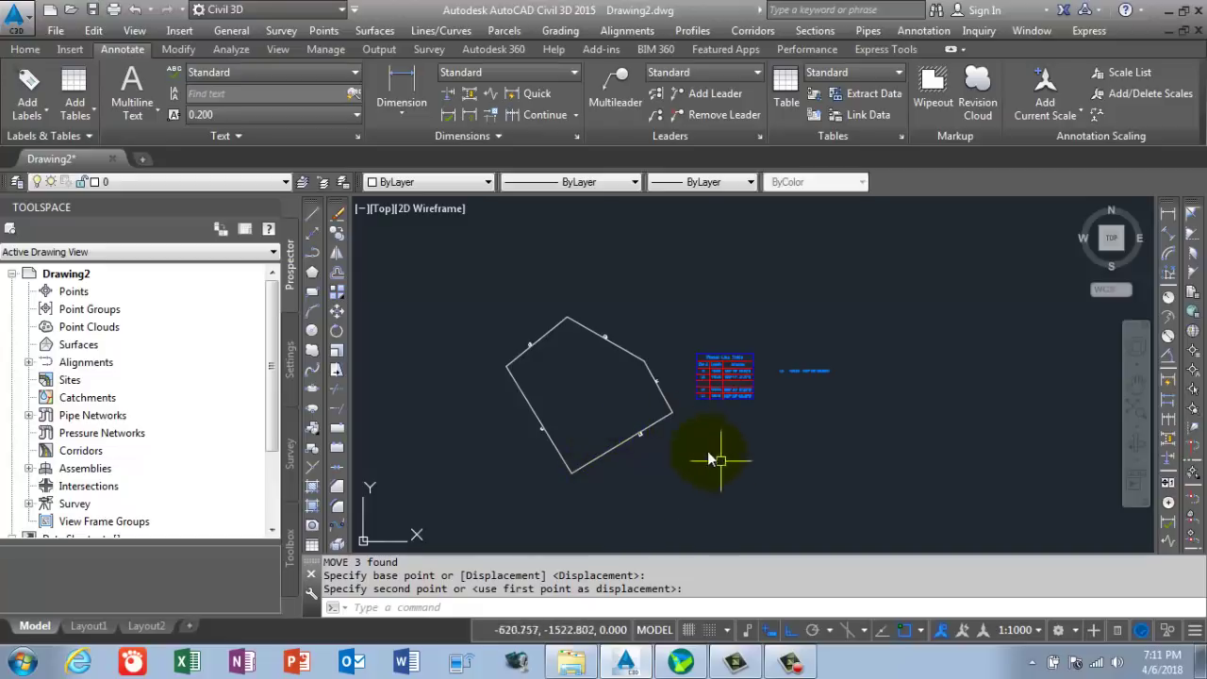
{"action": "scroll", "coordinate": [533, 370], "scroll_direction": "up", "scroll_amount": 2}
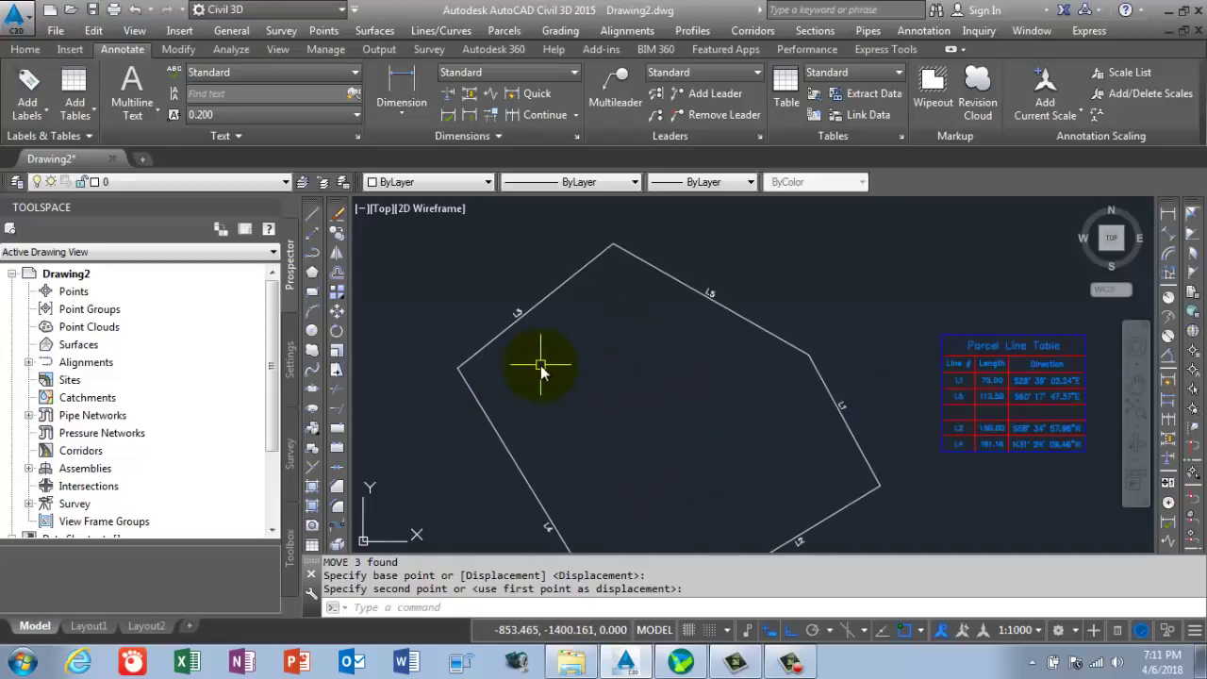
{"action": "scroll", "coordinate": [547, 306], "scroll_direction": "down", "scroll_amount": 1}
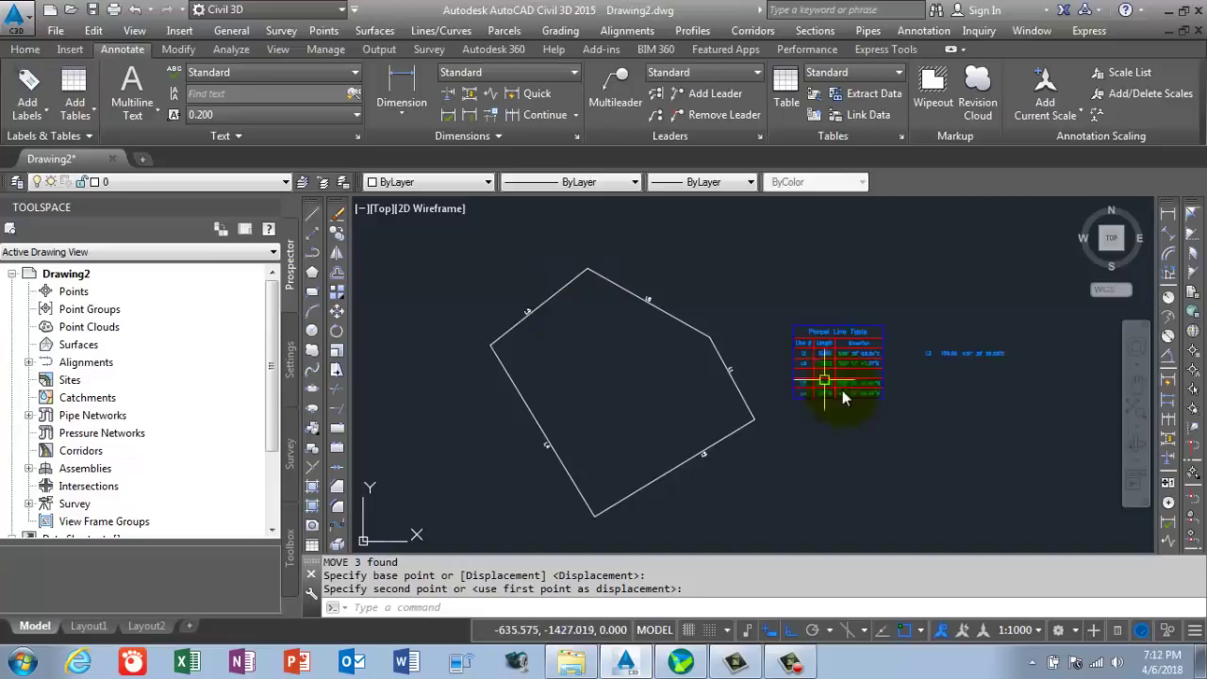
{"action": "scroll", "coordinate": [803, 385], "scroll_direction": "up", "scroll_amount": 2}
{"action": "scroll", "coordinate": [804, 385], "scroll_direction": "up", "scroll_amount": 4}
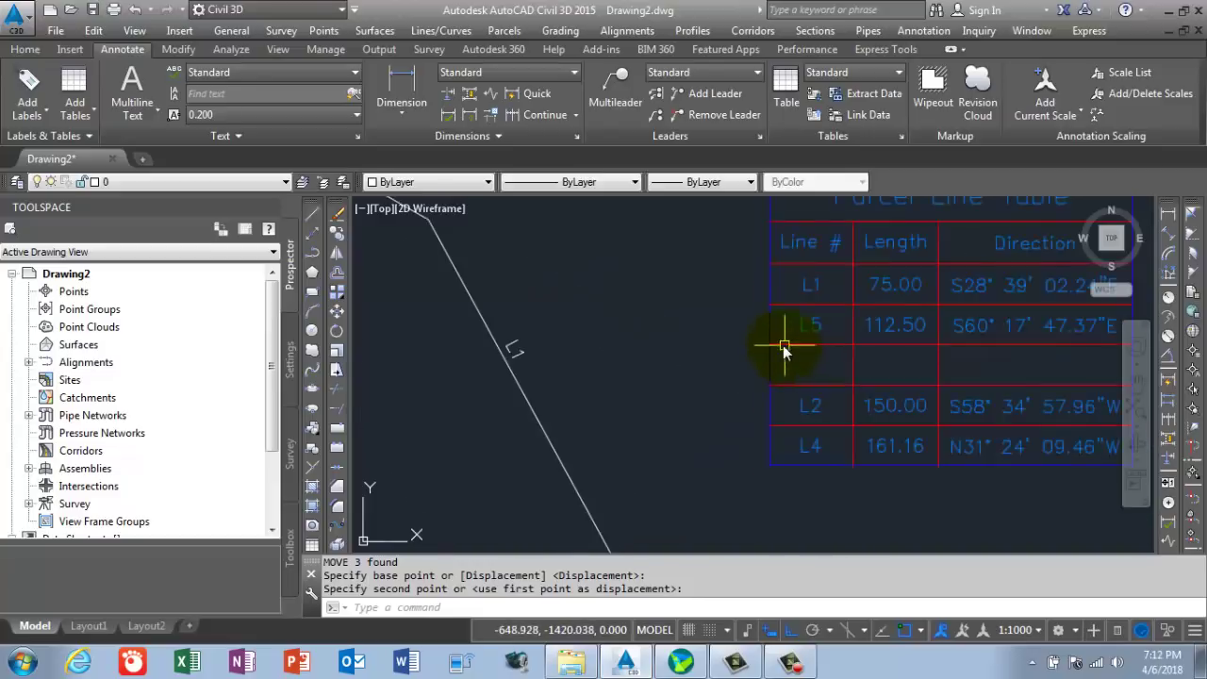
{"action": "scroll", "coordinate": [803, 342], "scroll_direction": "down", "scroll_amount": 3}
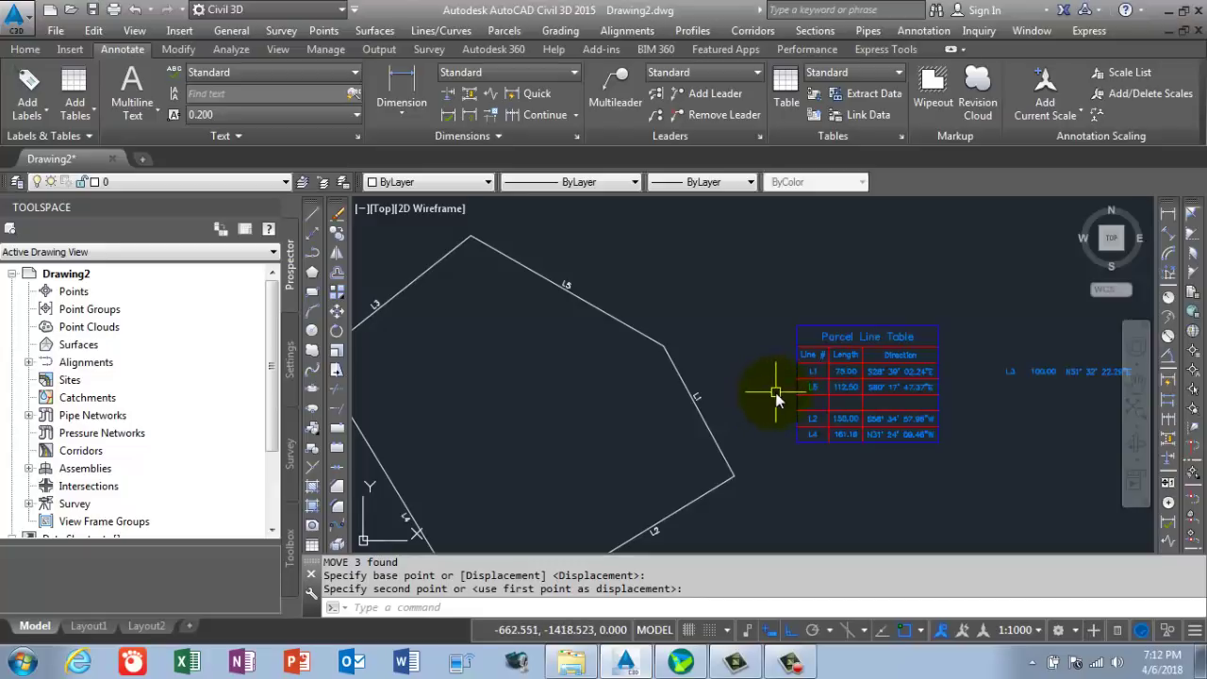
{"action": "scroll", "coordinate": [976, 436], "scroll_direction": "up", "scroll_amount": 2}
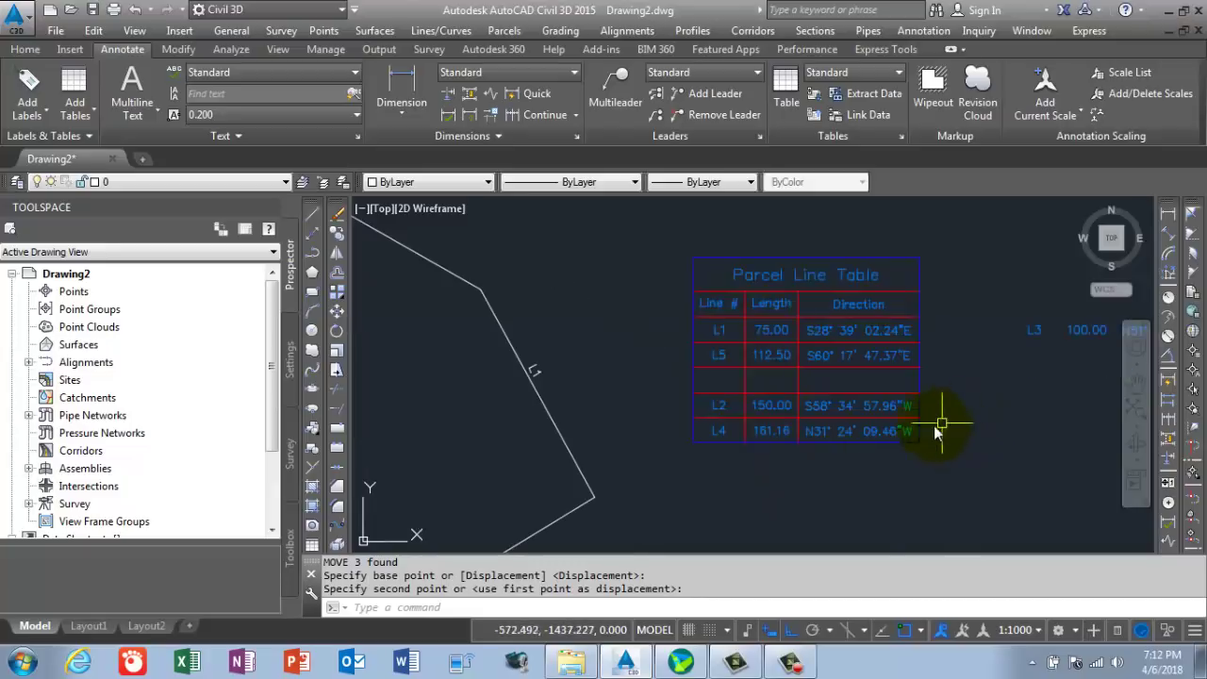
{"action": "mouse_move", "coordinate": [903, 406]}
{"action": "middle_mouse_down"}
{"action": "mouse_move", "coordinate": [830, 387]}
{"action": "mouse_move", "coordinate": [724, 417]}
{"action": "middle_mouse_up"}
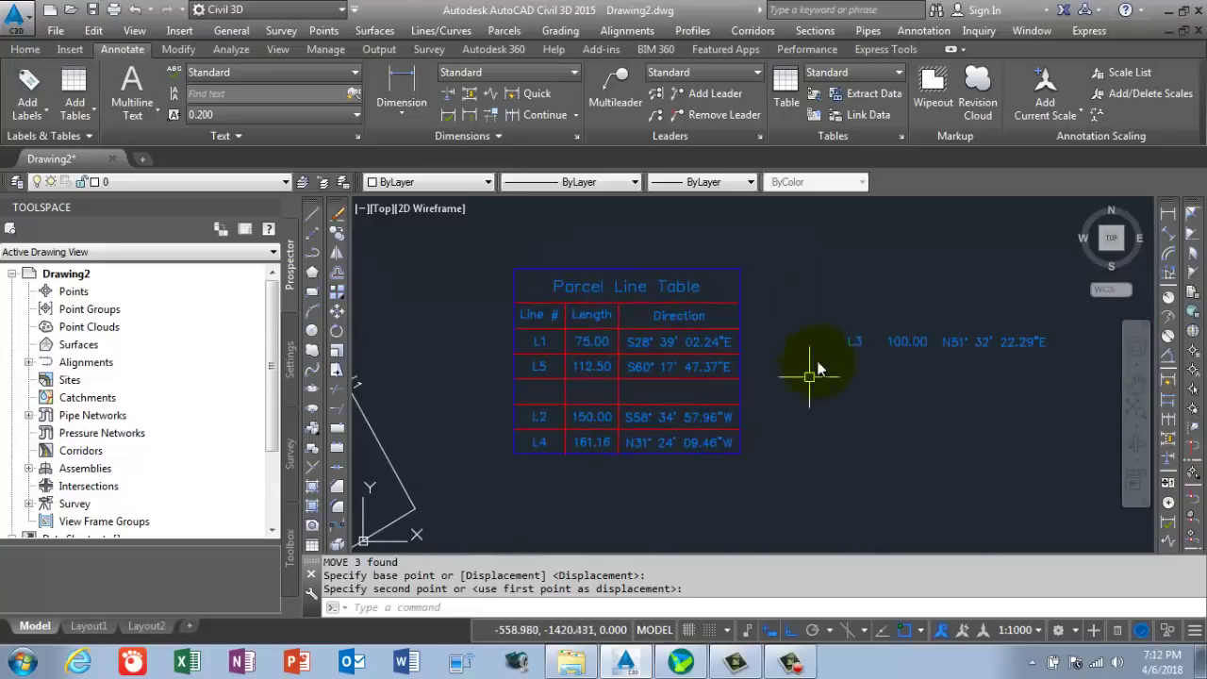
{"action": "left_click", "coordinate": [820, 308]}
{"action": "left_click", "coordinate": [1061, 394]}
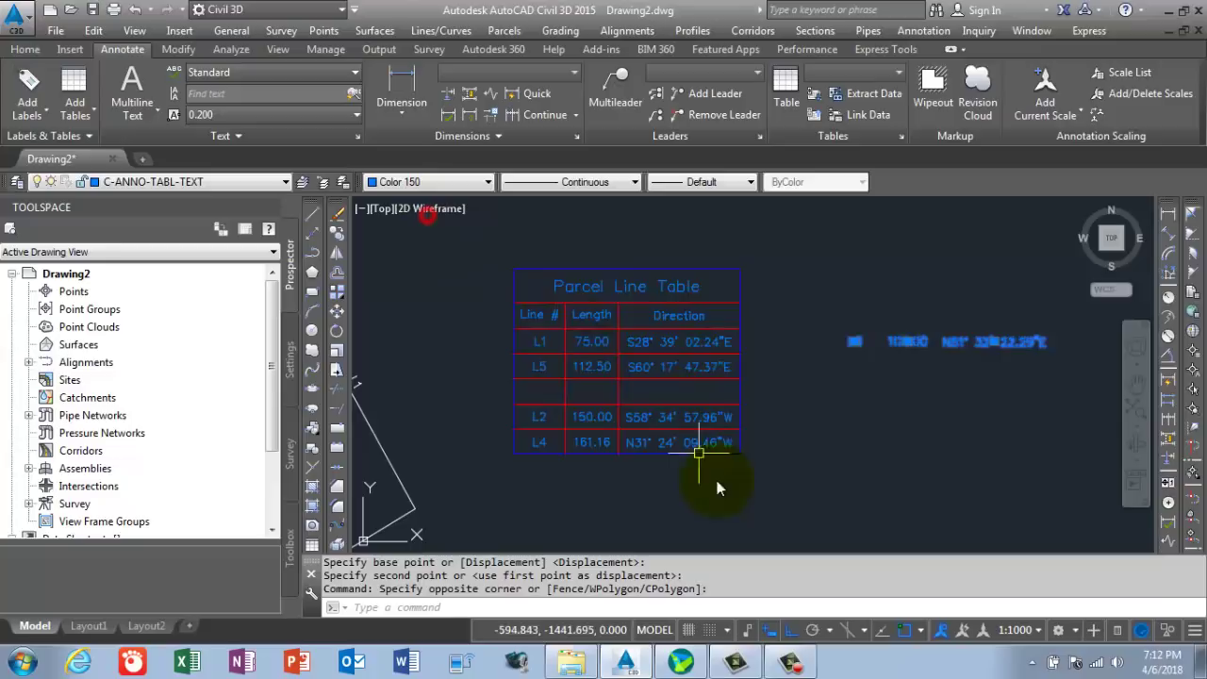
{"action": "key", "text": "Escape"}
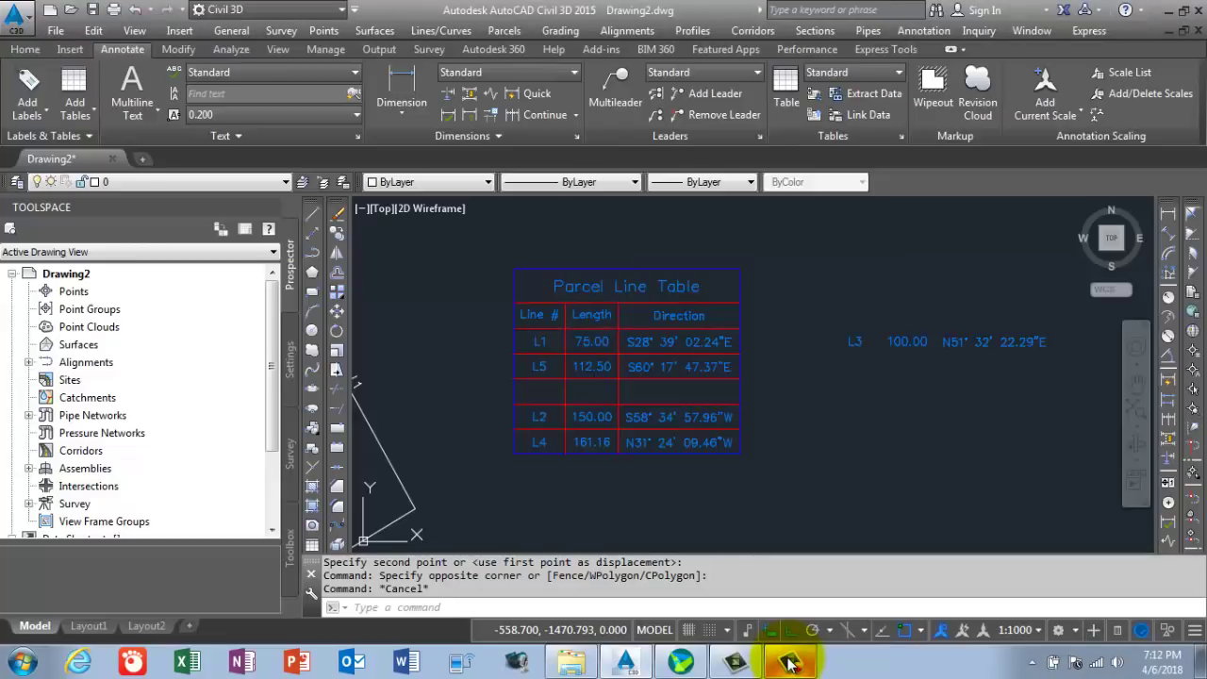
{"action": "scroll", "coordinate": [688, 403], "scroll_direction": "down", "scroll_amount": 3}
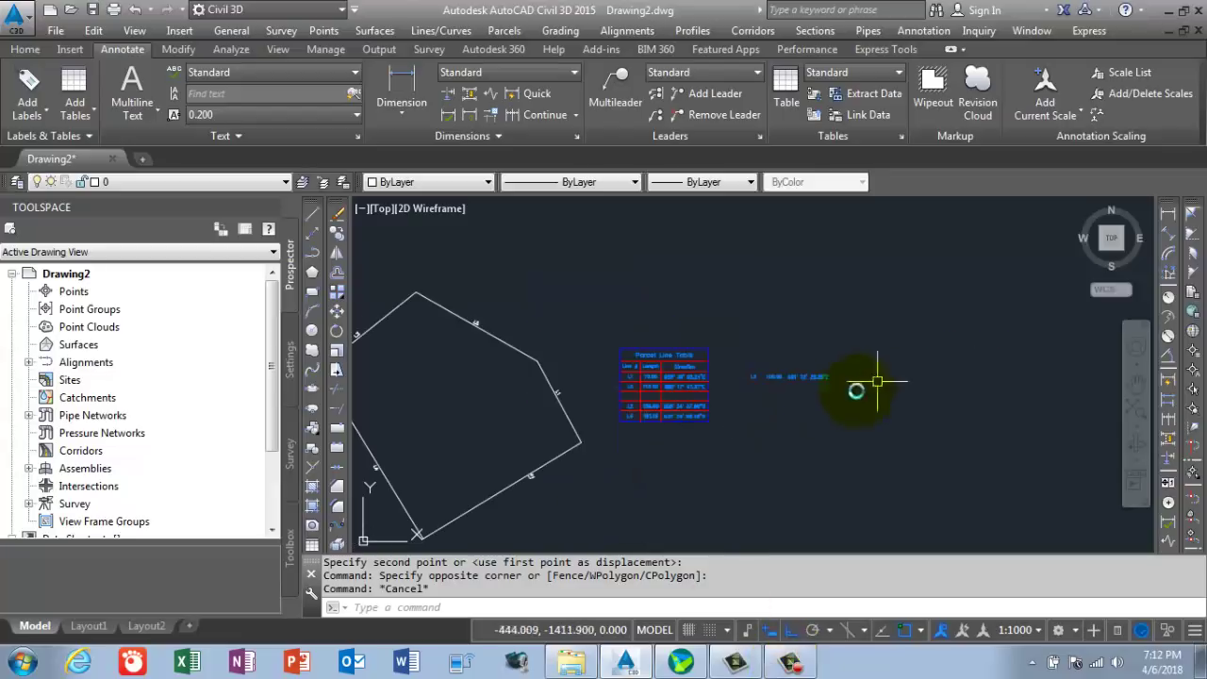
{"action": "middle_click_drag", "start_coordinate": [520, 418], "coordinate": [664, 391]}
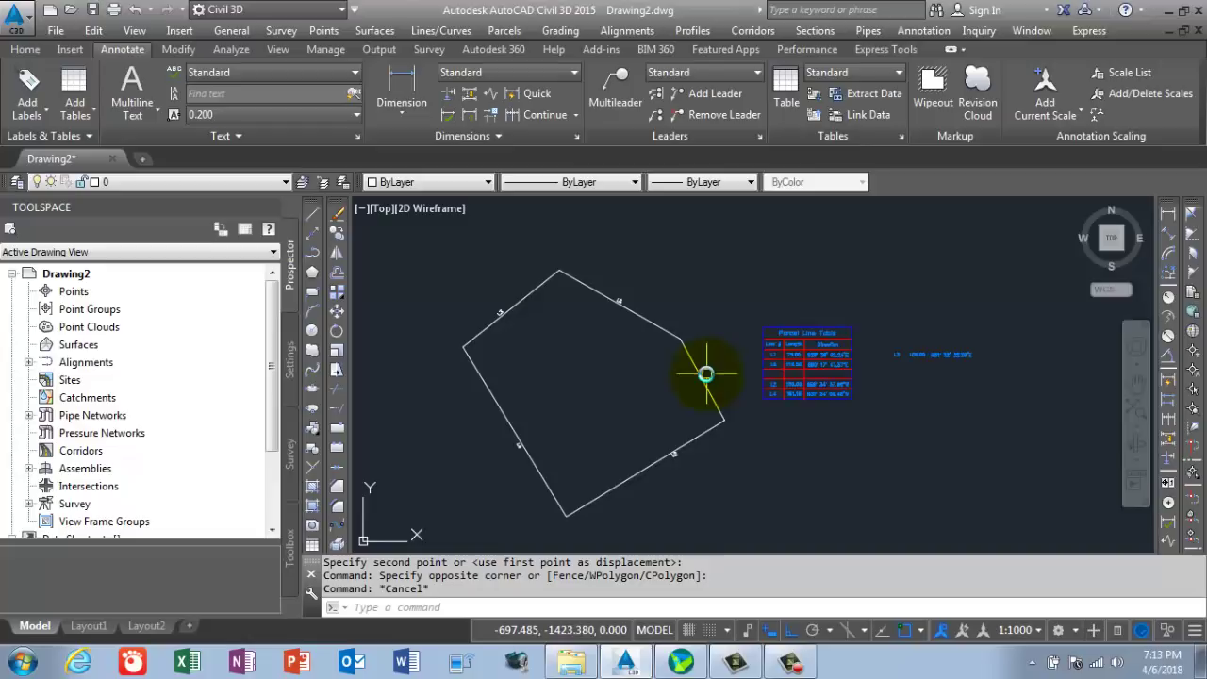
{"action": "left_click", "coordinate": [790, 662]}
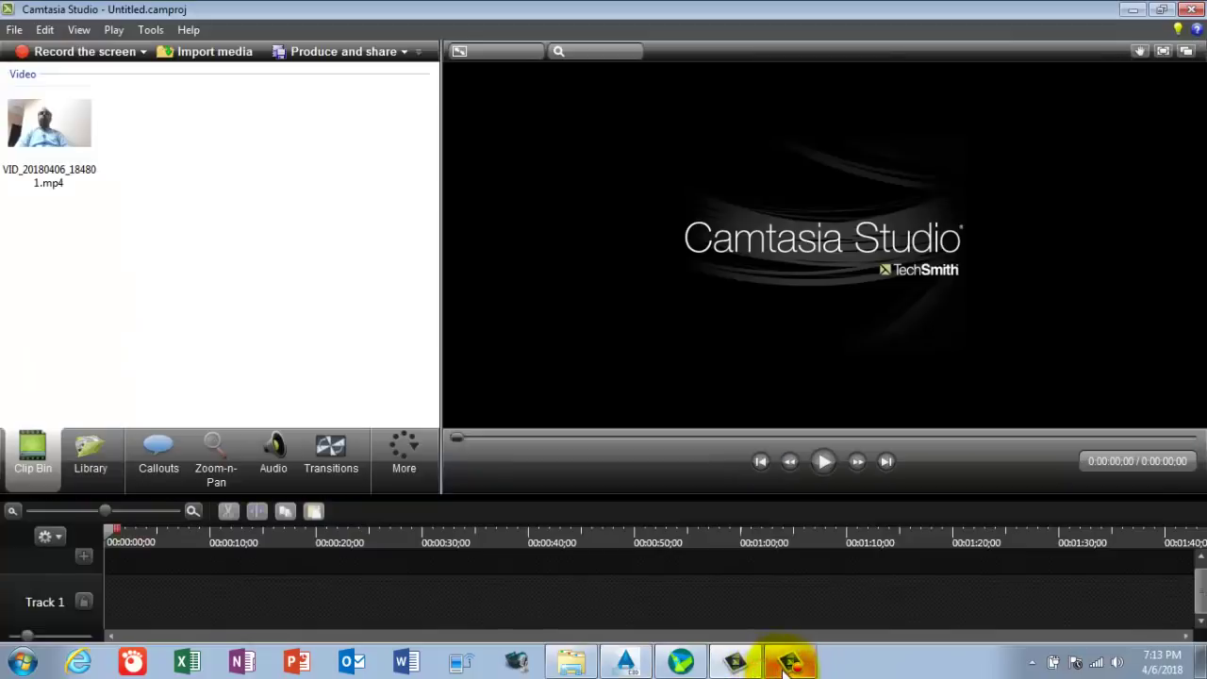